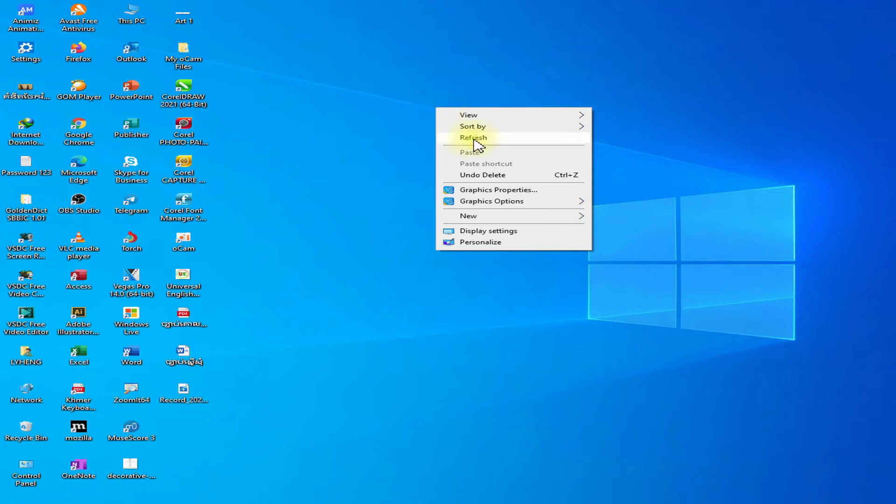
- Refresh the desktop, then start a new document from Photoshop's Home screen
left_click(474, 138)
right_click(457, 114)
left_click(490, 144)
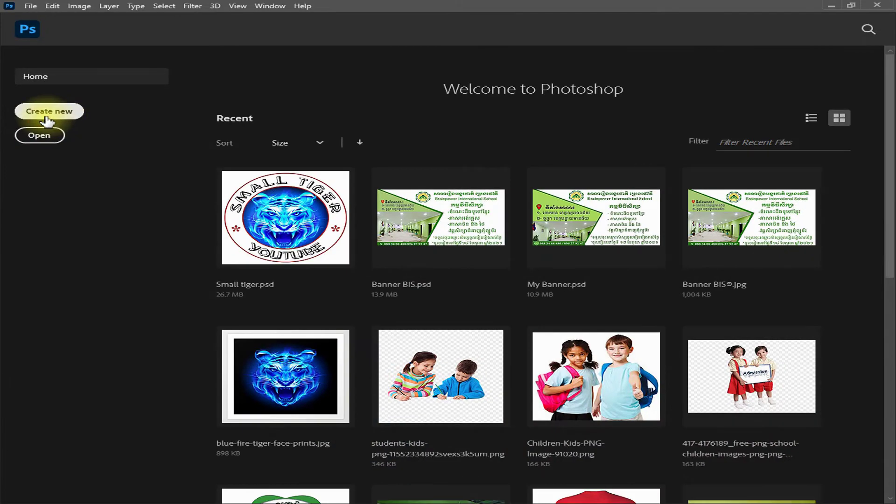
left_click(47, 112)
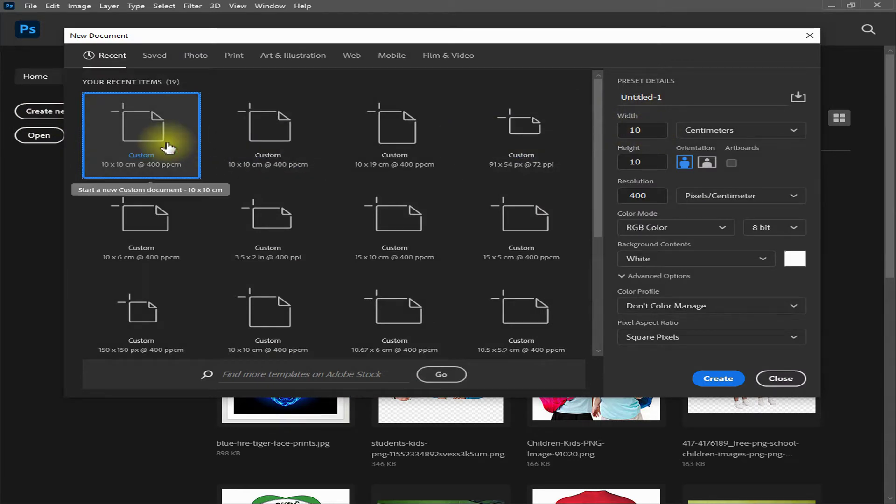
- Create a 9.5 × 5.4 cm, 400 pixels/cm document named 'John Deer Tractor'
double_click(642, 131)
type("9.")
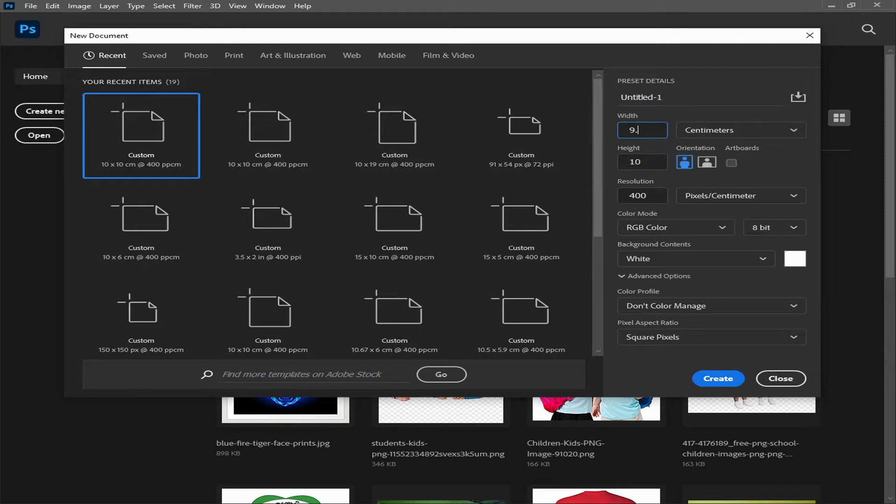
type("5")
double_click(636, 162)
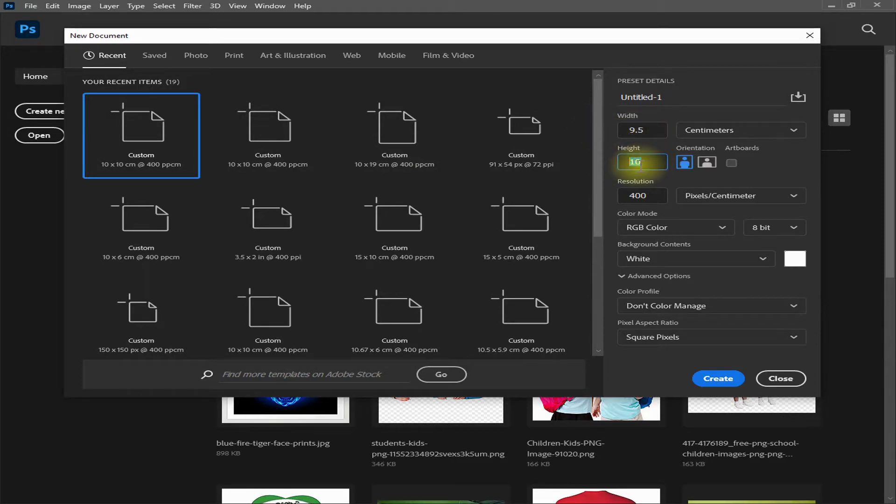
type("54")
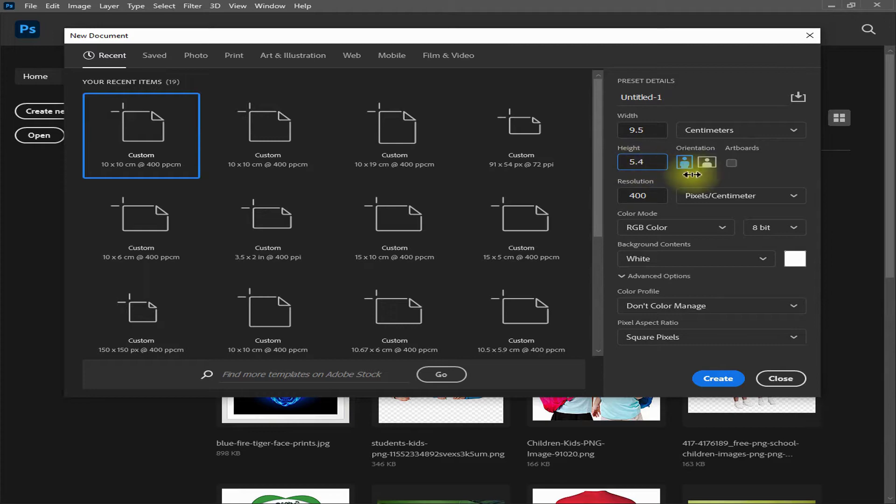
double_click(640, 195)
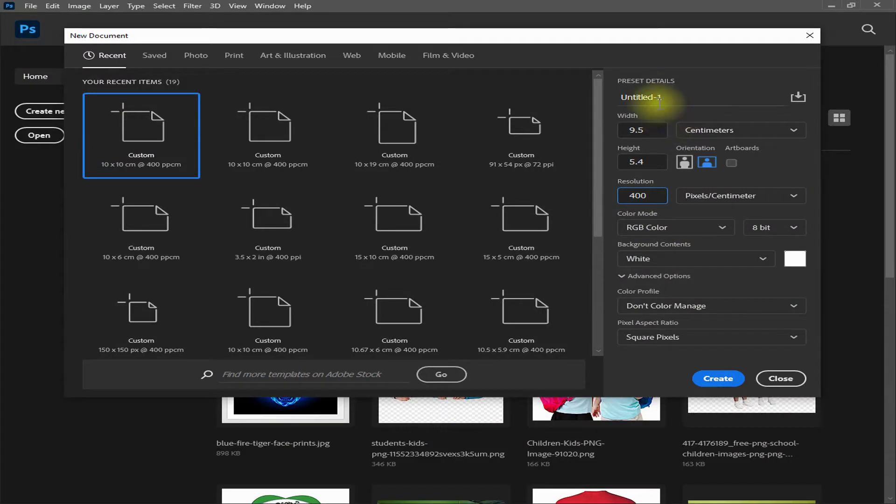
double_click(654, 97)
type("John Deer Tractor")
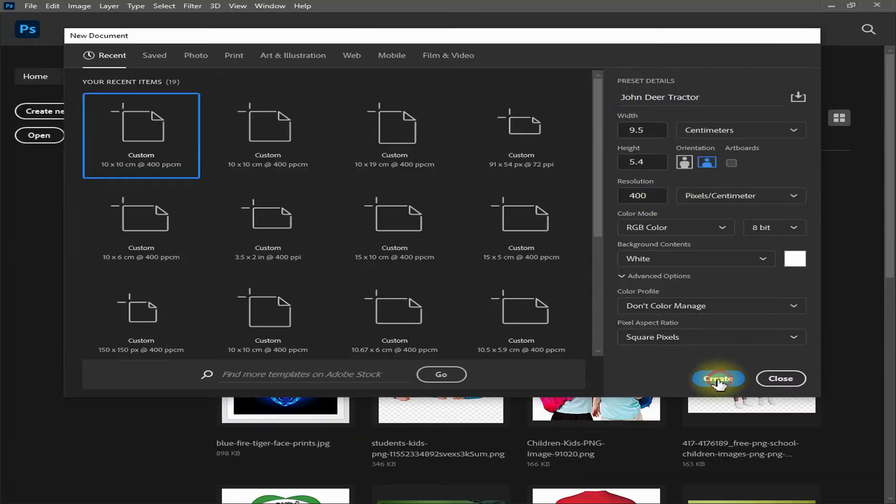
left_click(718, 381)
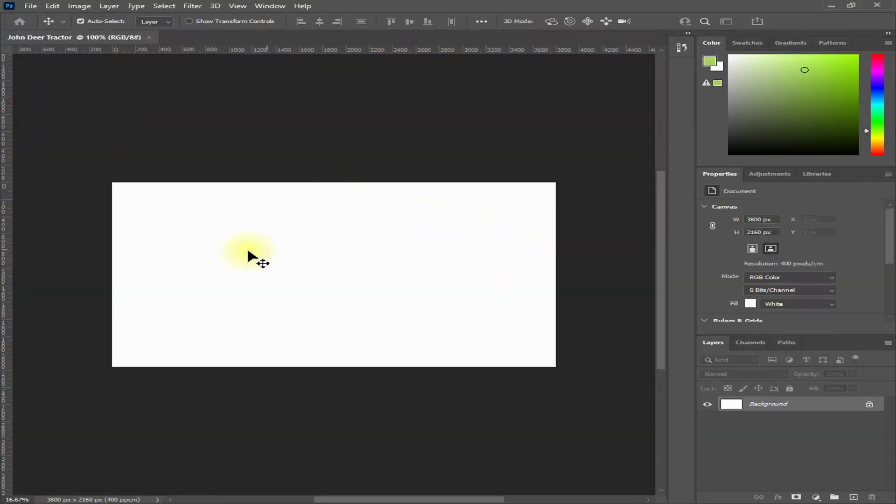
scroll(181, 291, "up", 2)
mouse_move(347, 500)
left_mouse_down()
mouse_move(390, 490)
mouse_move(362, 486)
left_mouse_up()
scroll(369, 466, "down", 1)
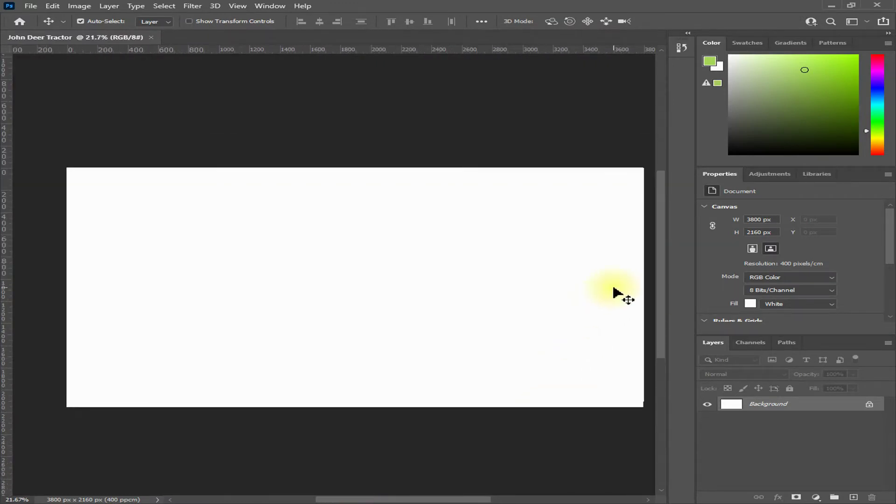
left_click_drag(668, 232, 667, 264)
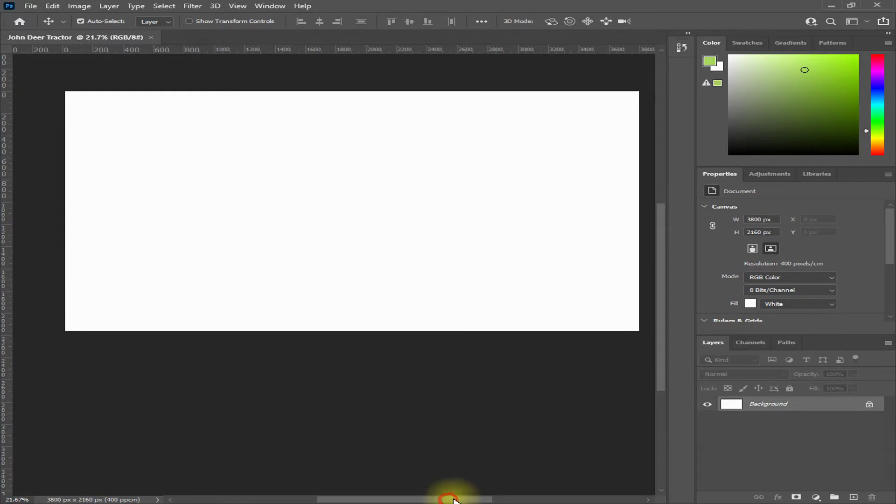
left_click_drag(457, 500, 457, 500)
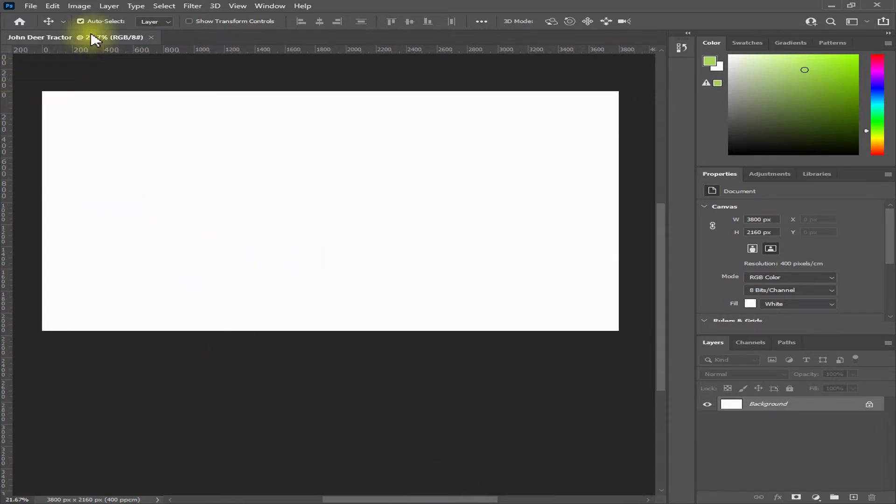
left_click(32, 6)
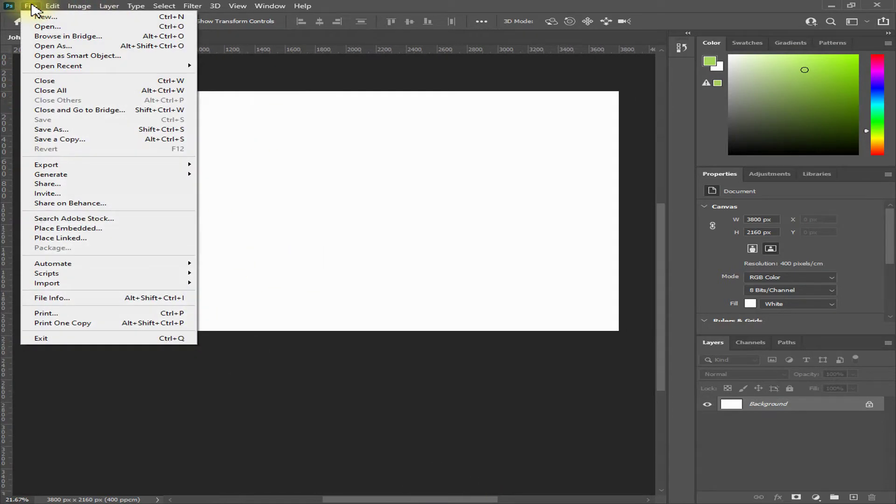
left_click(47, 28)
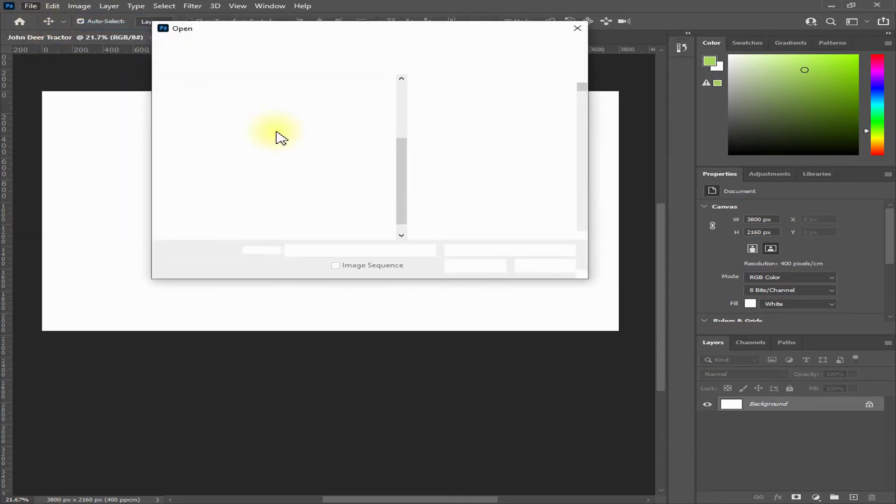
left_click(579, 25)
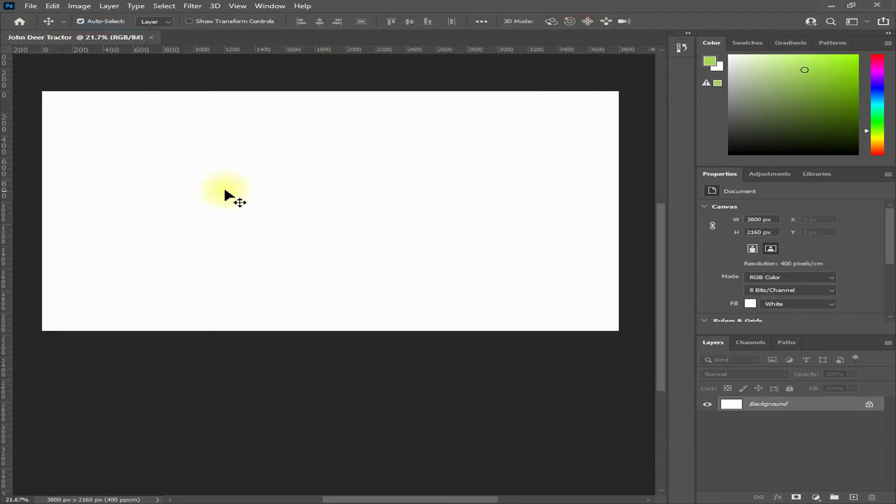
left_click(269, 6)
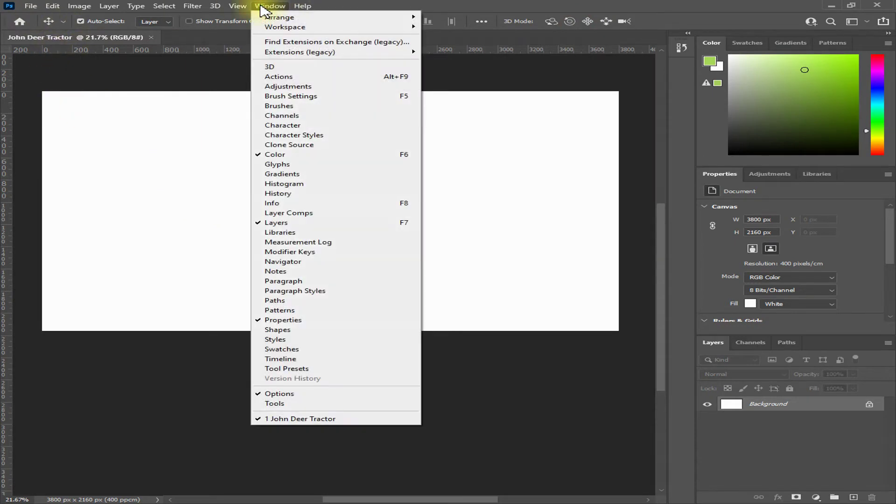
left_click(261, 7)
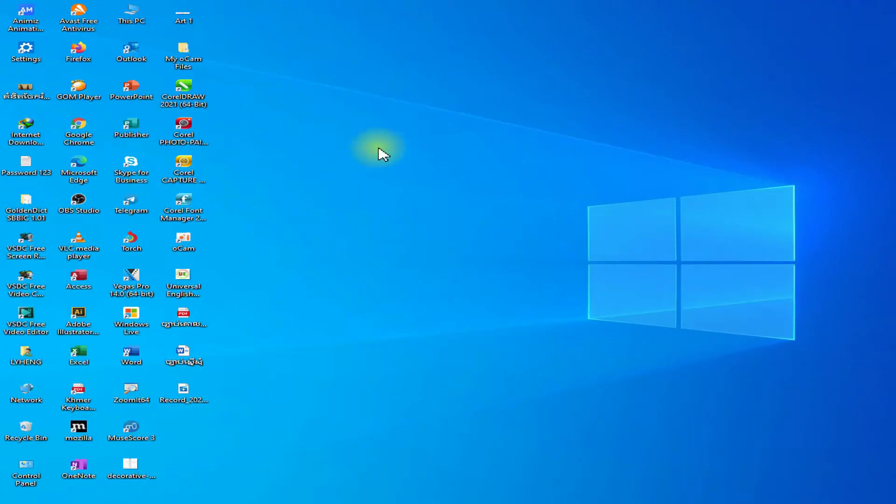
right_click(380, 148)
left_click(401, 174)
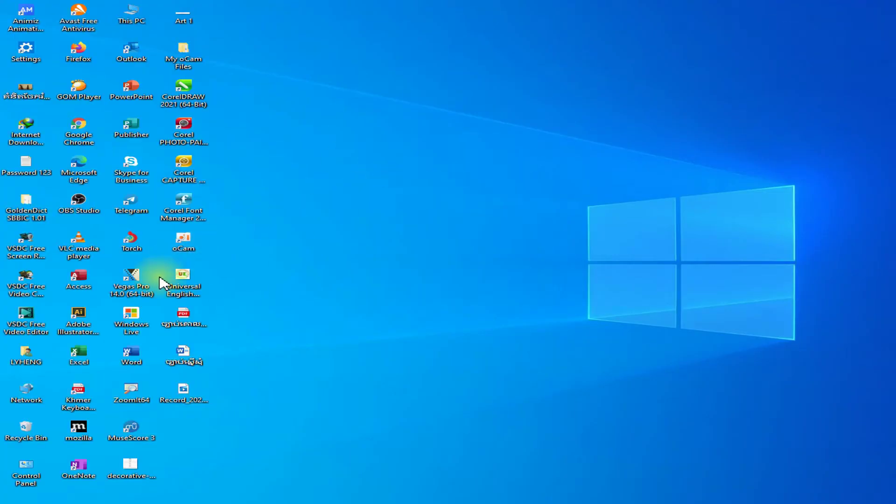
right_click(129, 401)
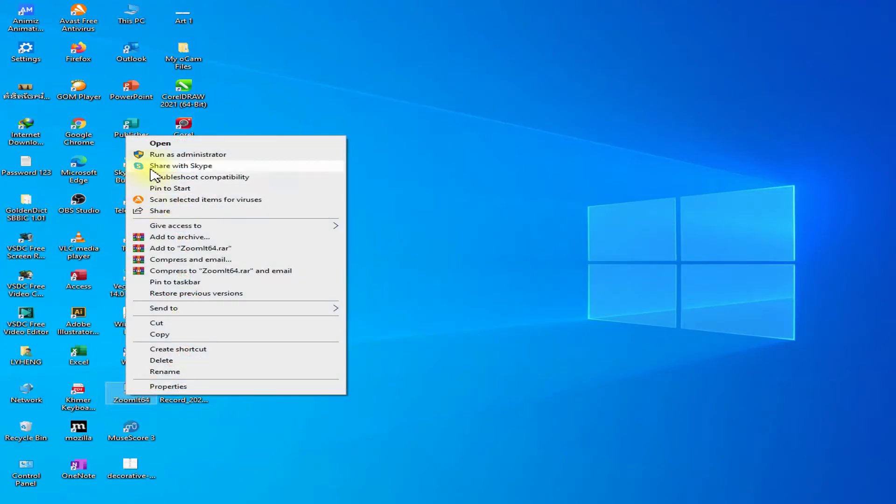
left_click(136, 156)
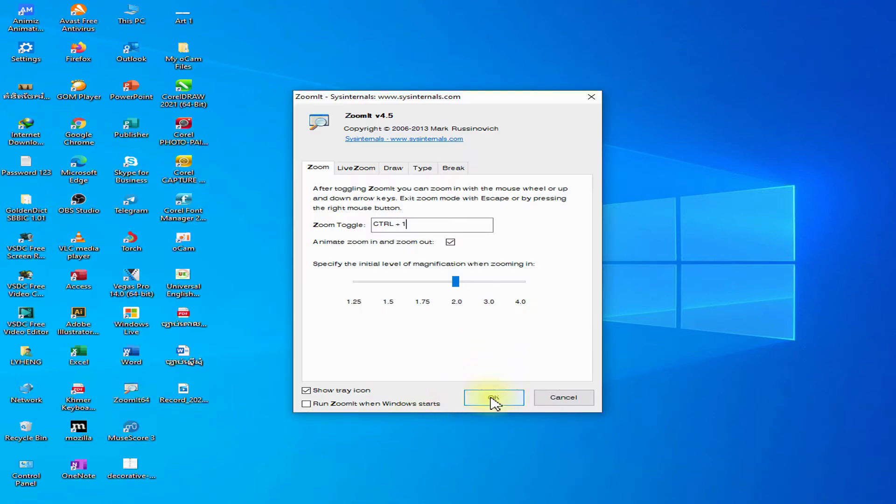
left_click(501, 396)
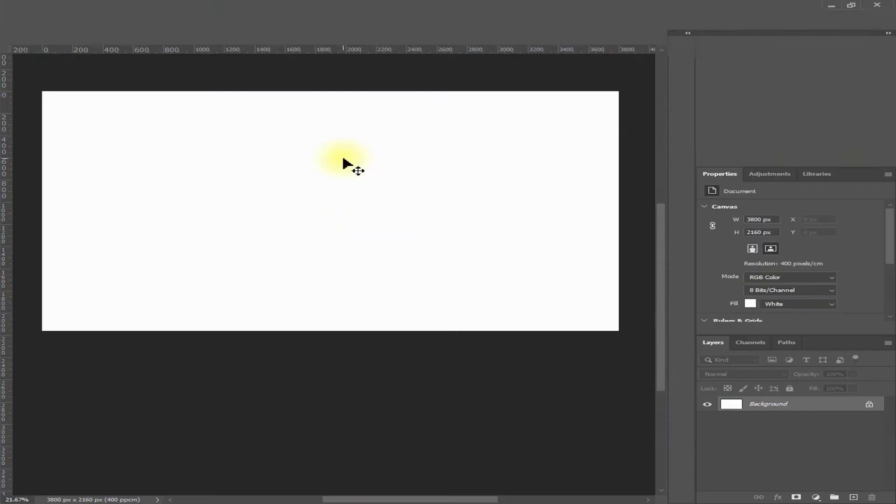
- Show the Tools panel from the Window menu beside the blank canvas
left_click(273, 6)
key("ctrl+1")
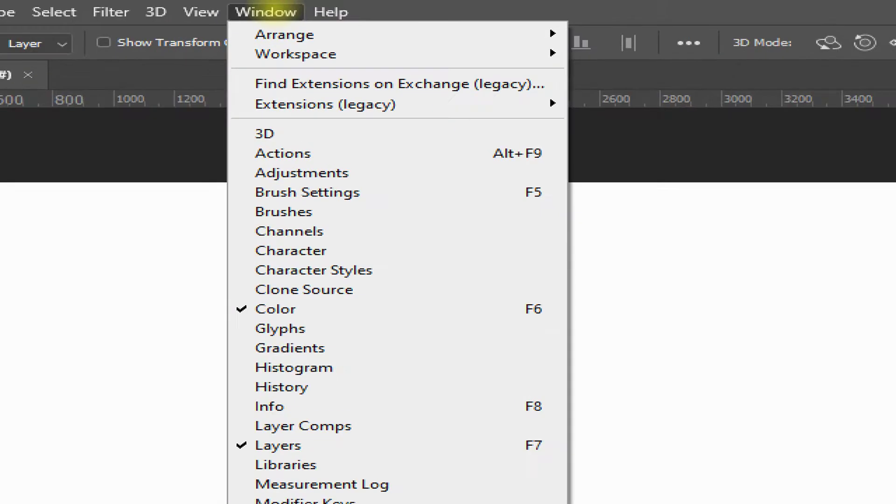
scroll(240, 182, "down", 2)
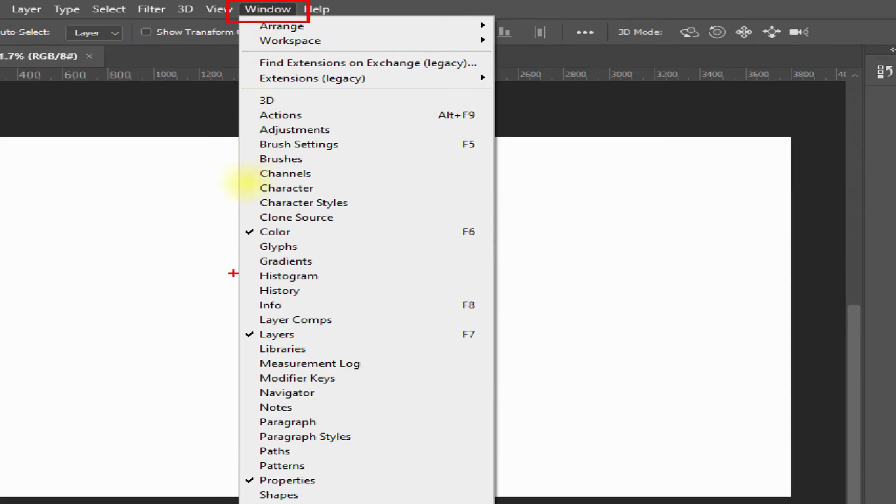
scroll(266, 358, "down", 1)
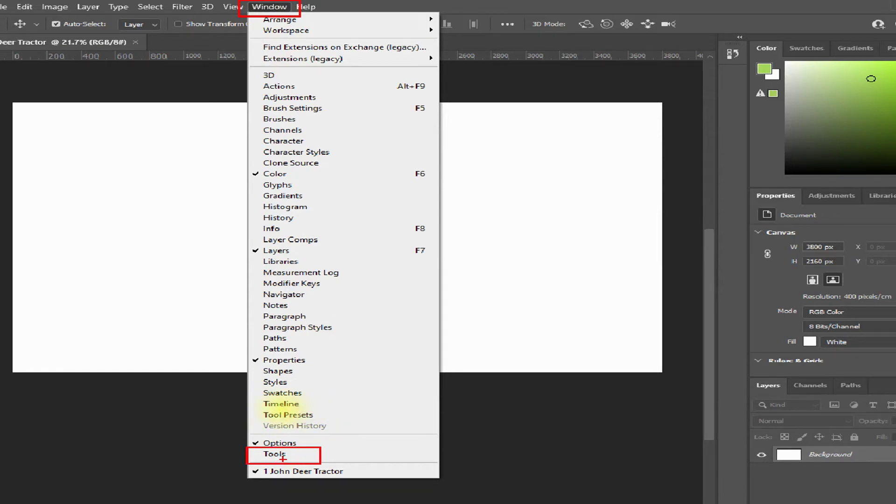
key("Escape")
left_click(269, 6)
left_click(264, 401)
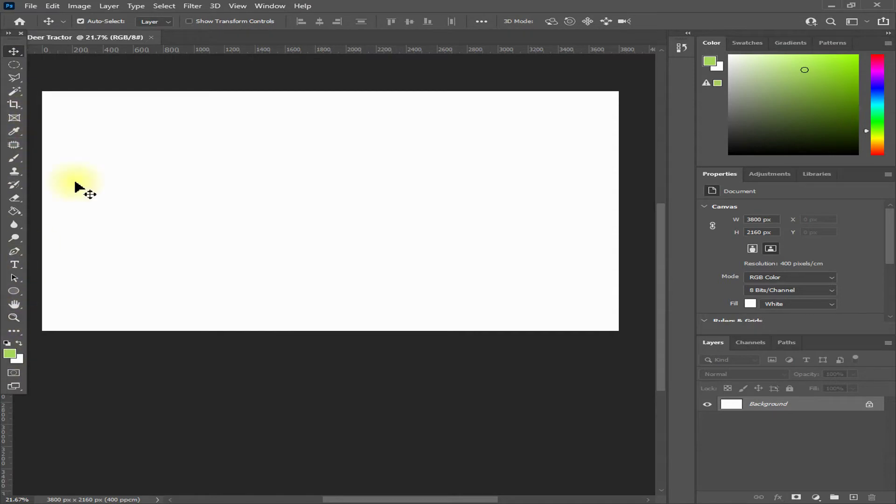
- Draw a rectangle covering the whole canvas, slightly past its edges
right_click(17, 292)
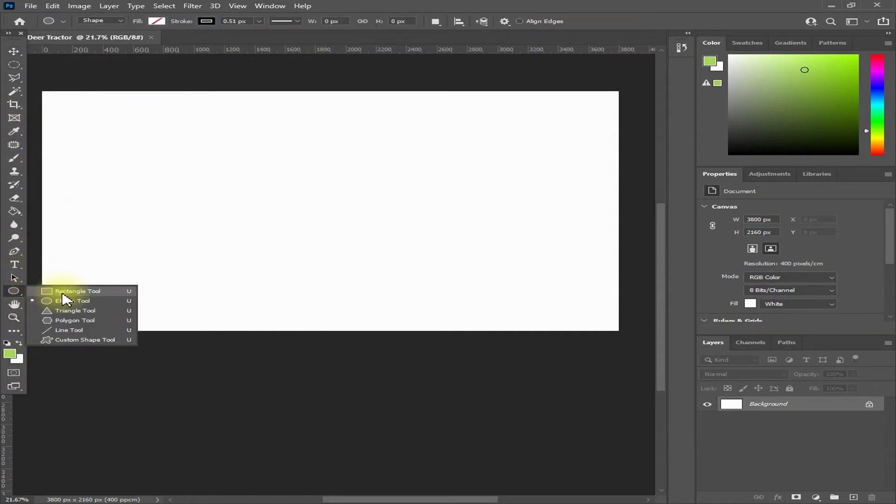
left_click(66, 291)
right_click(14, 293)
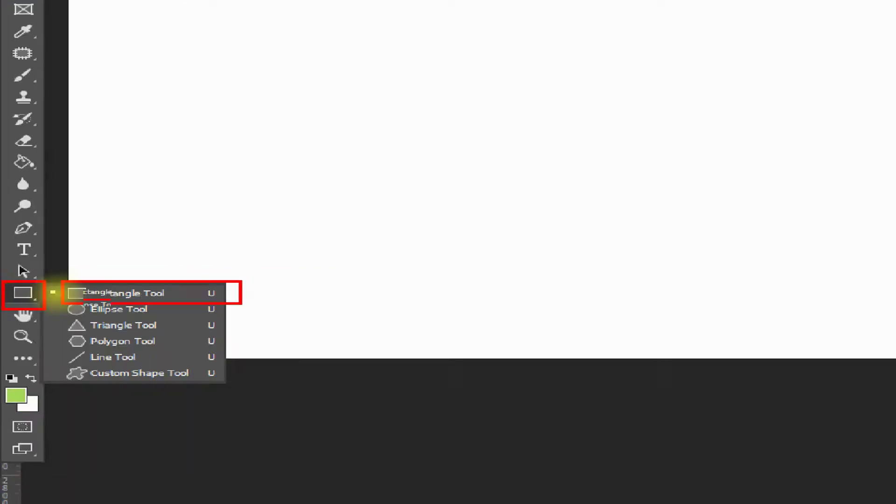
left_click(187, 300)
left_click_drag(39, 90, 623, 331)
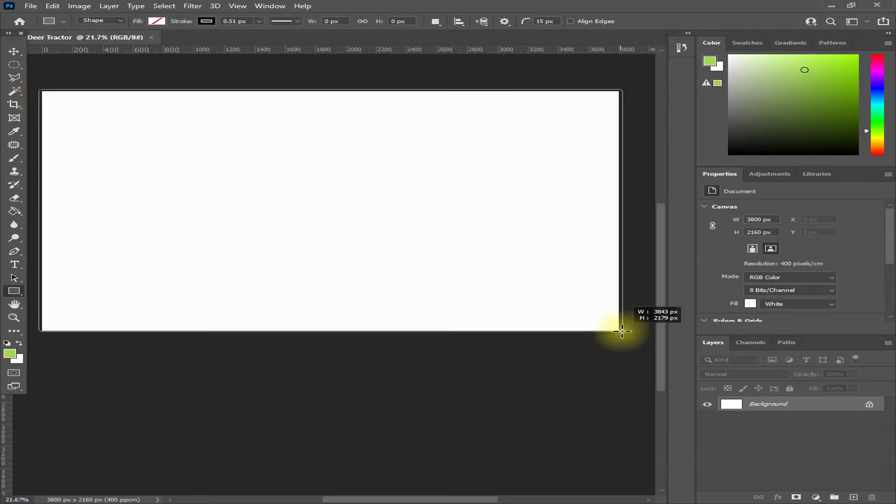
left_click_drag(622, 331, 626, 337)
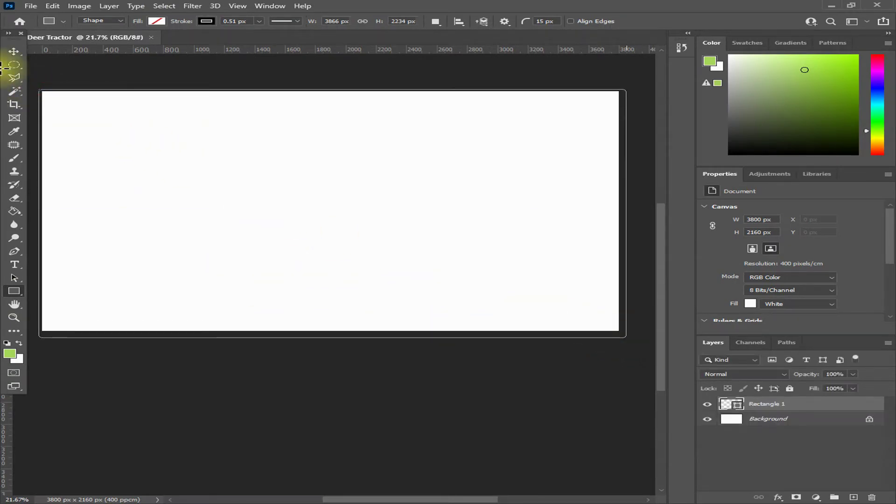
left_click(14, 52)
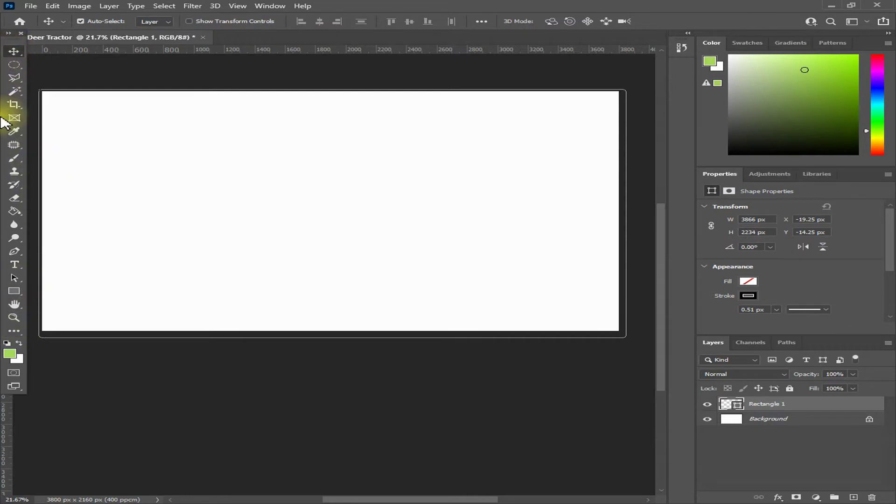
- Fill the rectangle with a darker green chosen in the Color Picker
left_click(14, 291)
left_click(157, 21)
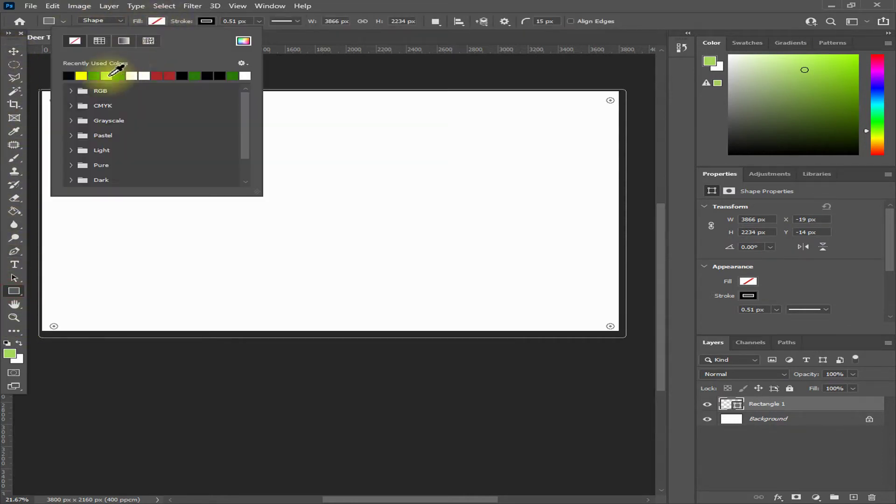
left_click(94, 76)
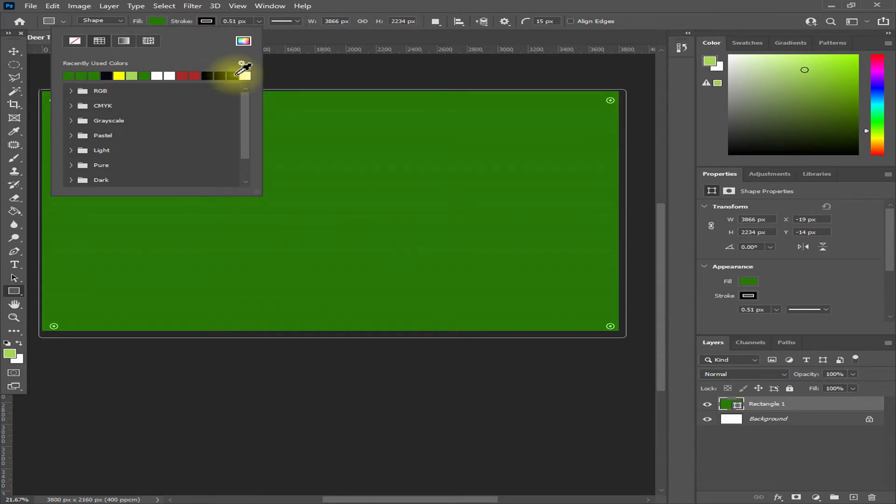
left_click(243, 40)
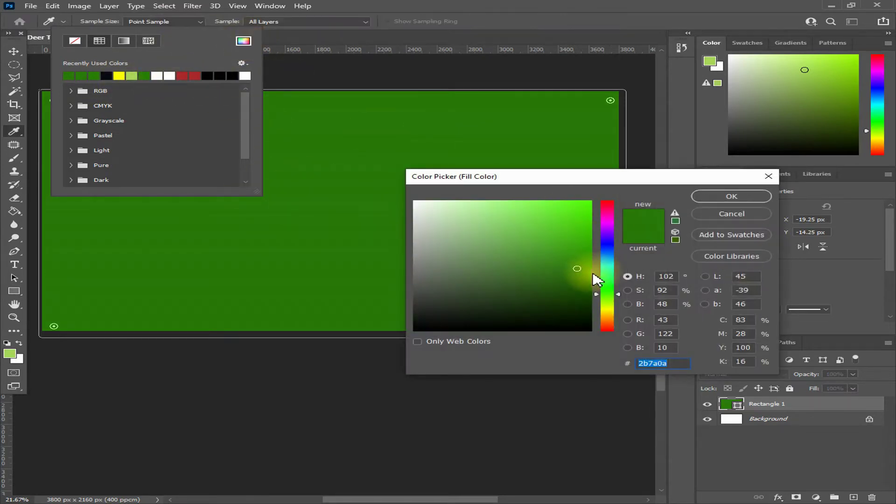
left_click(579, 279)
left_click(728, 197)
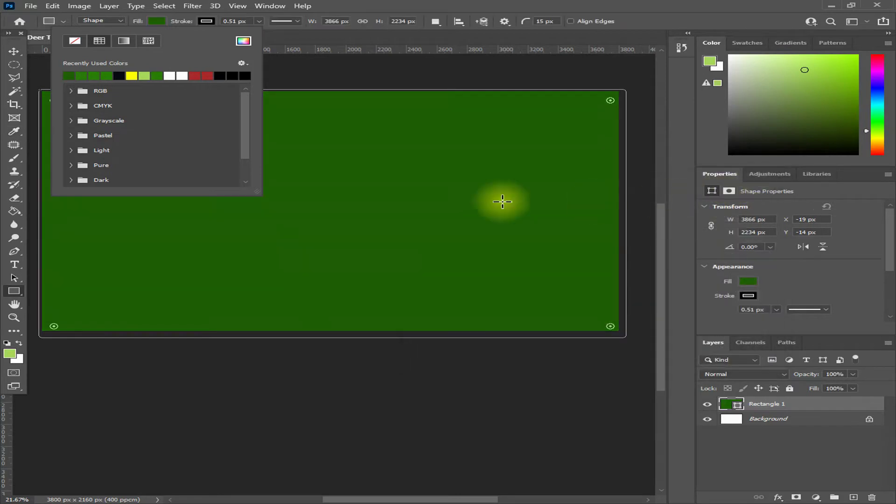
left_click(13, 51)
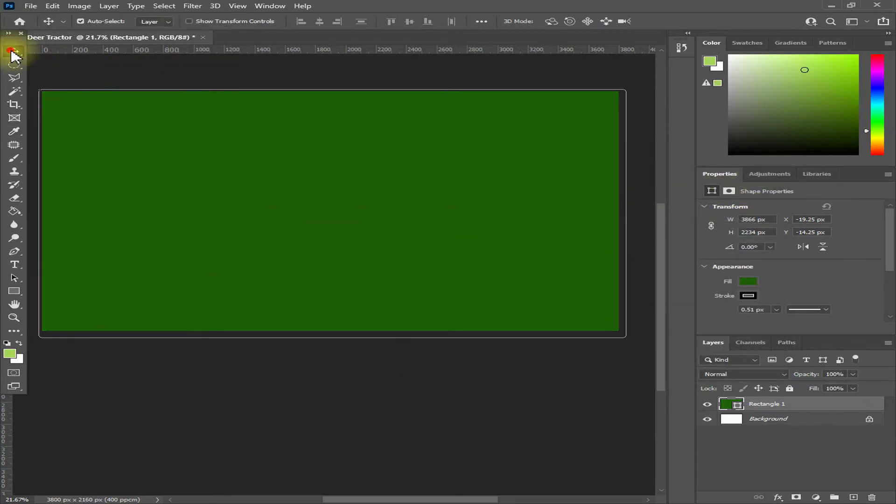
left_click(140, 79)
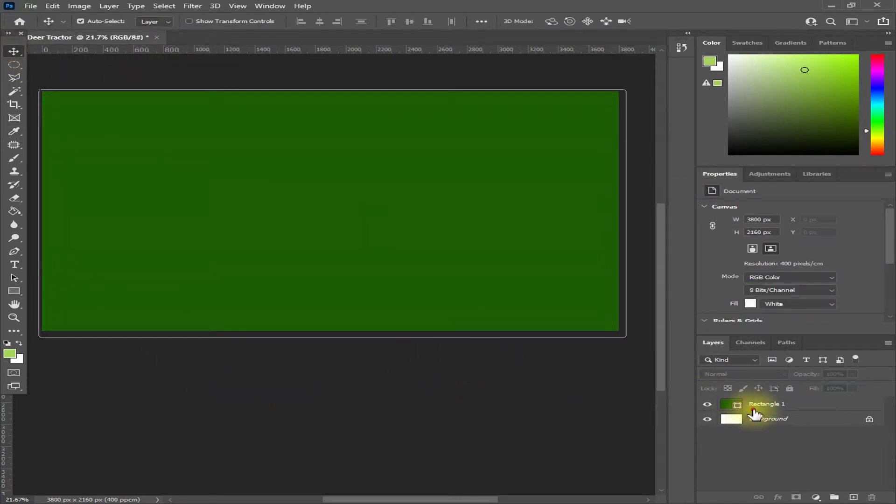
left_click(754, 409)
left_click(733, 419)
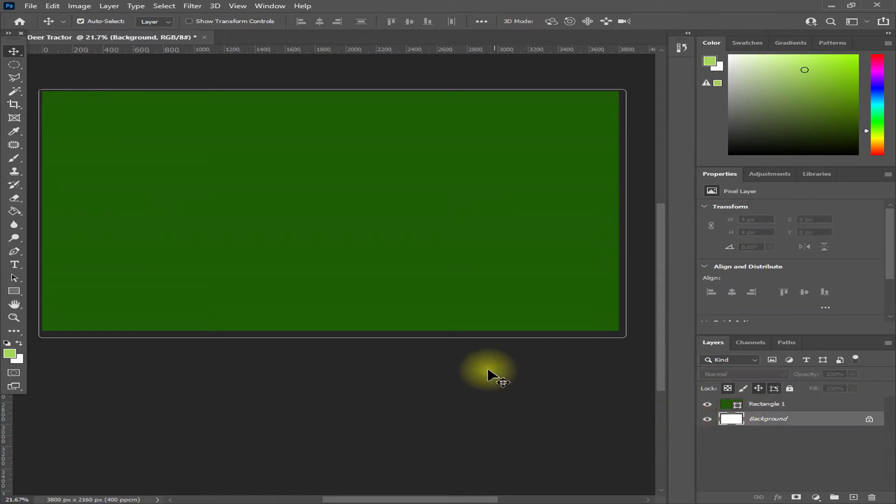
mouse_move(430, 362)
left_mouse_down()
mouse_move(156, 300)
mouse_move(487, 369)
mouse_move(455, 497)
mouse_move(494, 497)
left_mouse_up()
scroll(372, 396, "down", 1)
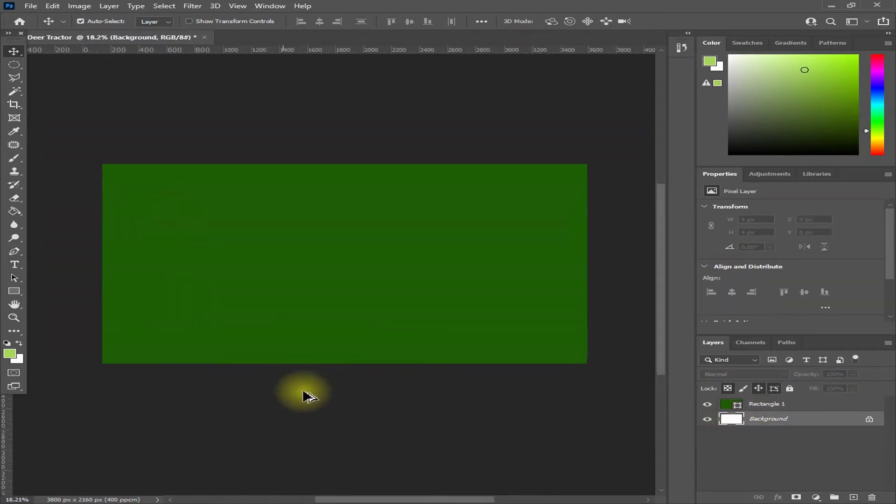
scroll(305, 397, "up", 1)
left_click(530, 396)
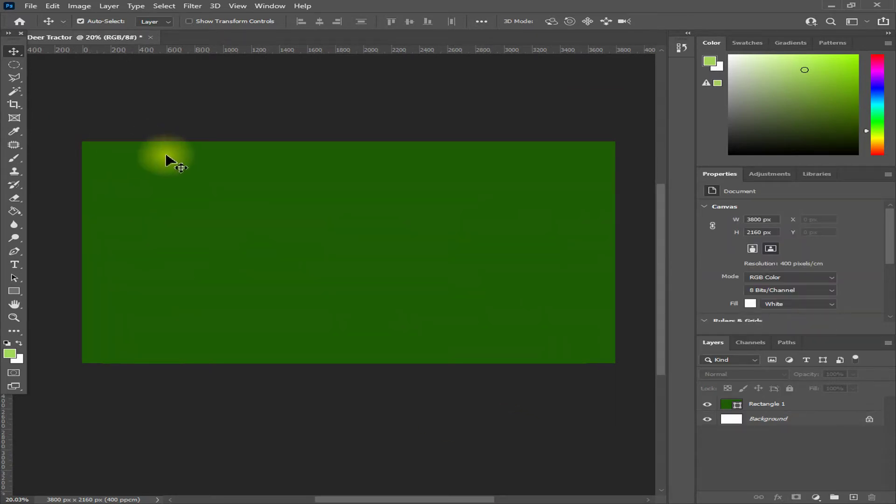
left_click(14, 291)
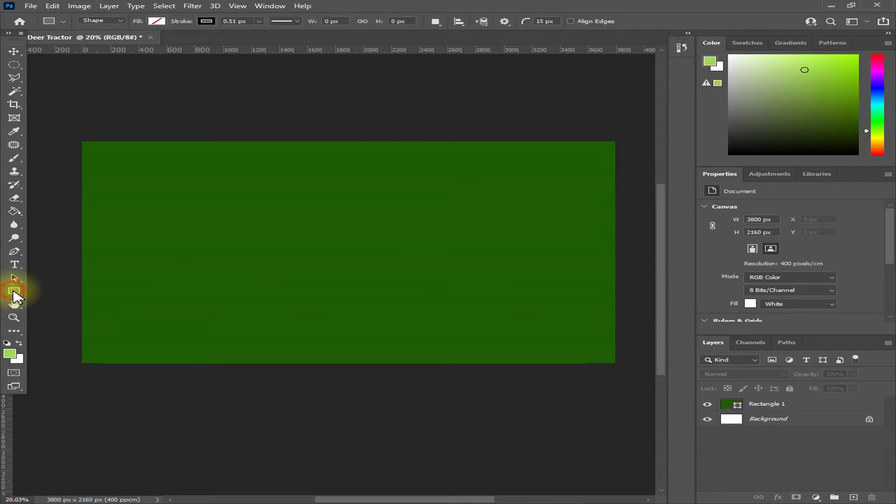
right_click(14, 291)
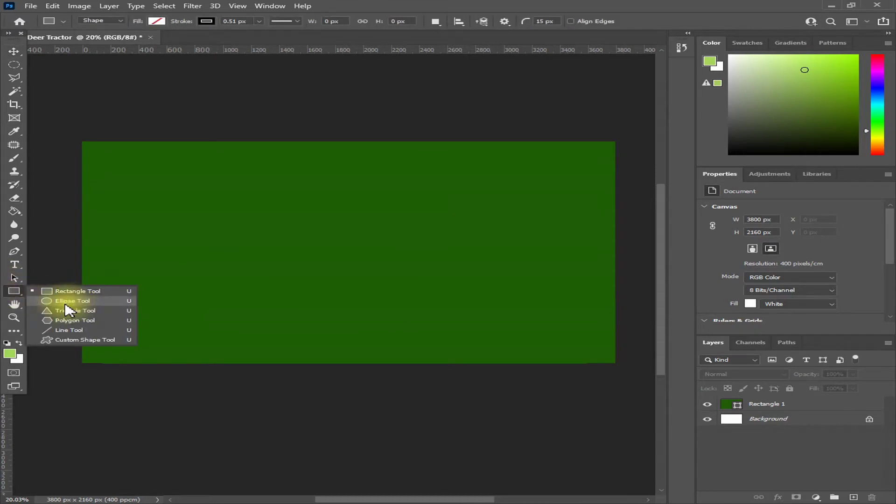
left_click(88, 341)
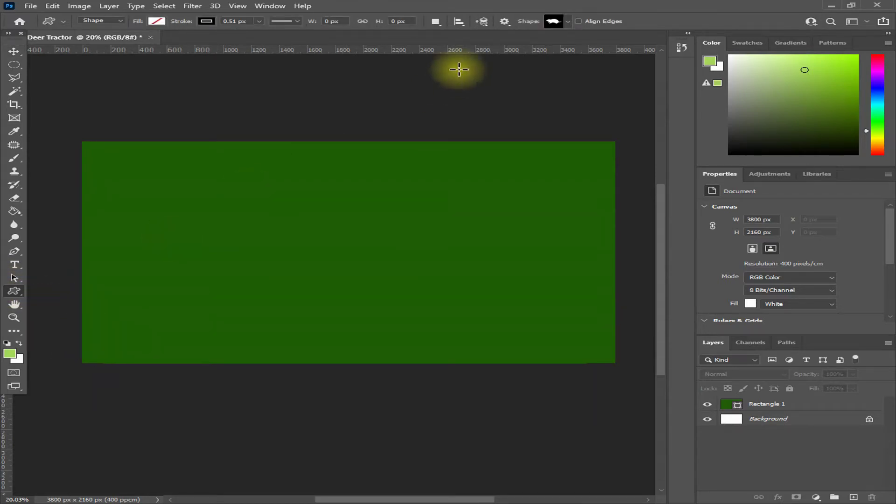
left_click(569, 22)
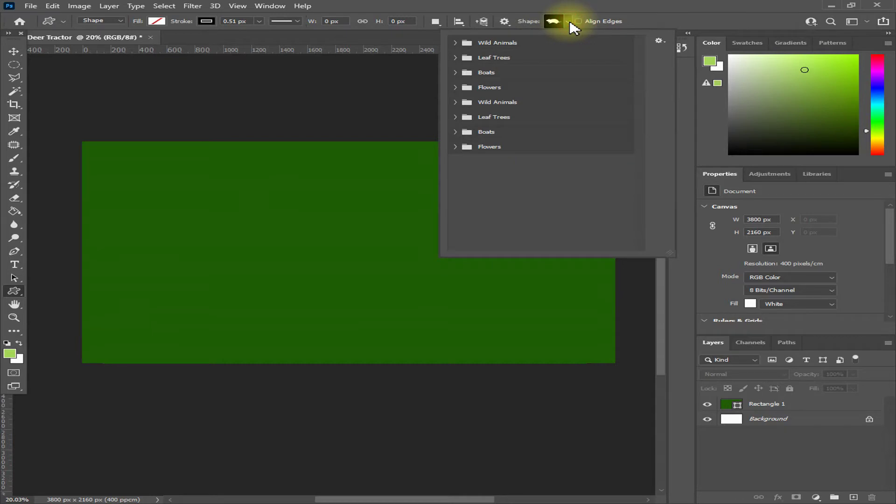
left_click(505, 21)
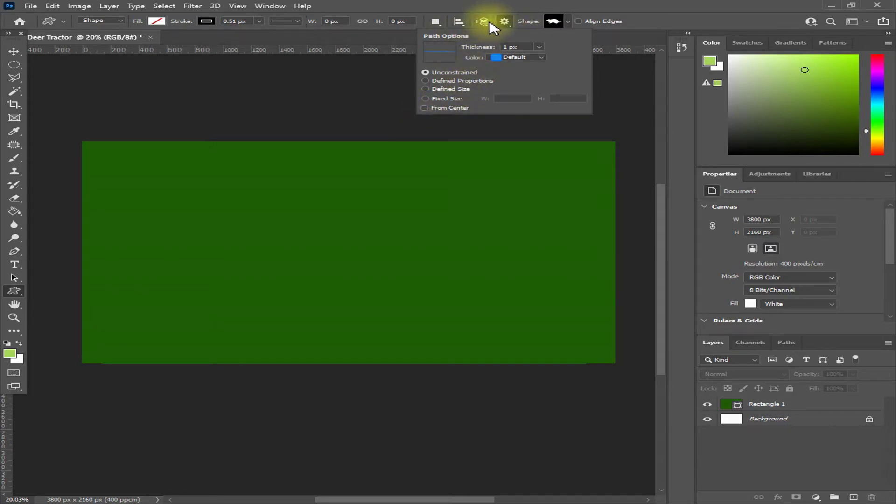
left_click(501, 21)
left_click(486, 26)
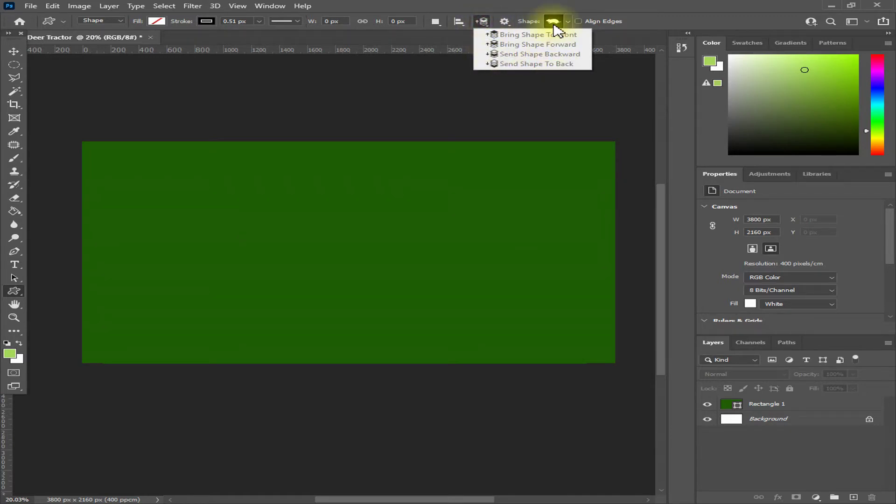
left_click(566, 21)
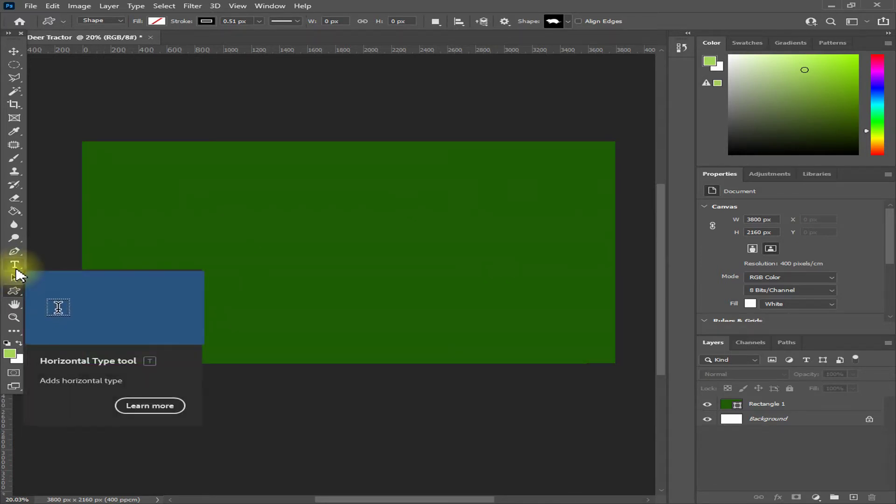
left_click(15, 299)
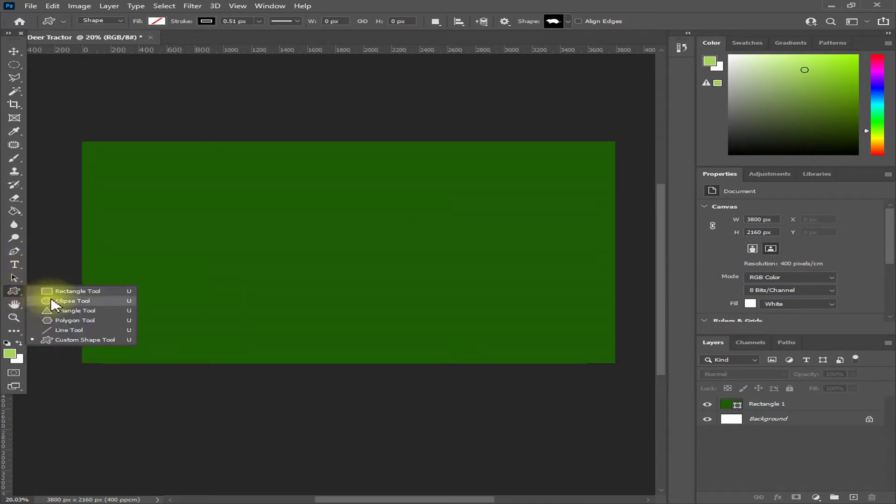
- Draw a large ellipse over the card's left side and fill it white
left_click(56, 308)
mouse_move(67, 133)
left_mouse_down()
mouse_move(95, 177)
mouse_move(310, 366)
mouse_move(346, 377)
mouse_move(322, 378)
mouse_move(372, 410)
mouse_move(311, 394)
mouse_move(394, 392)
mouse_move(342, 396)
left_mouse_up()
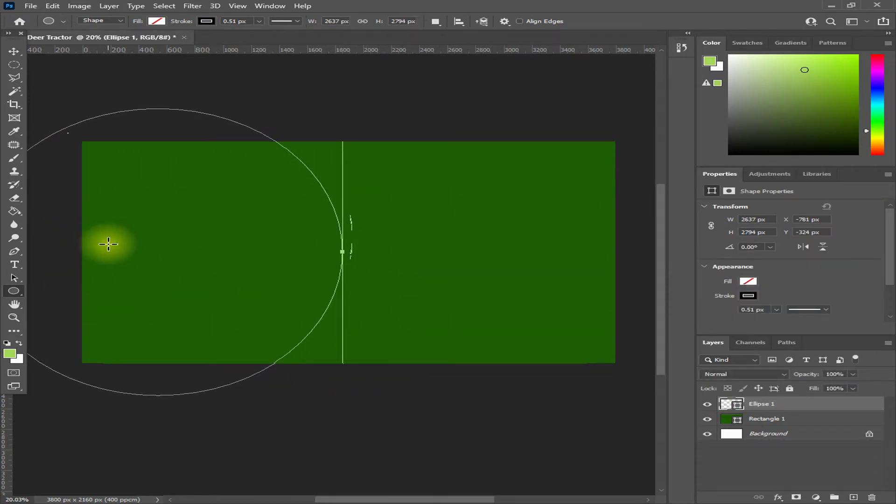
left_click(156, 21)
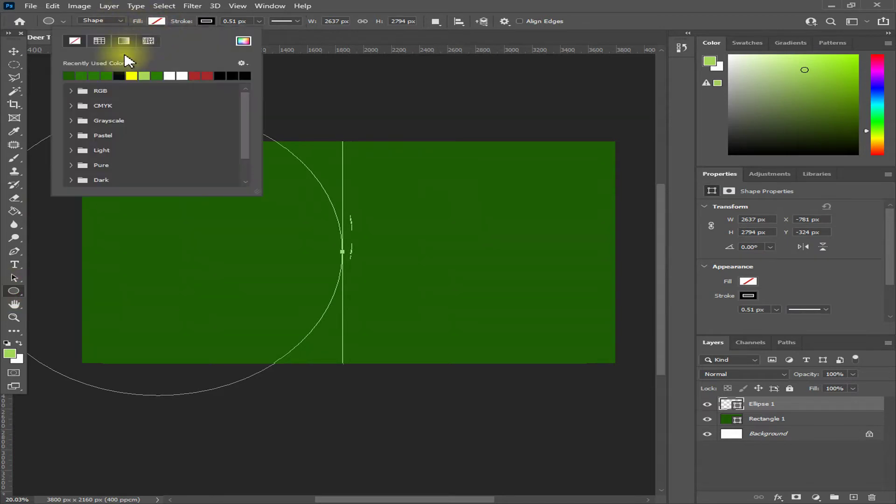
left_click(181, 75)
left_click(14, 51)
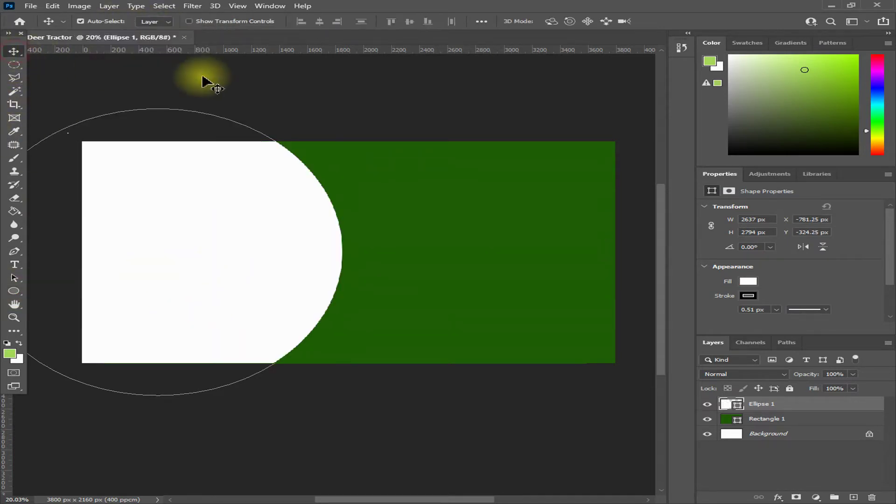
- Position the white circle so its curved edge reaches toward the card's middle
left_click(337, 407)
scroll(335, 413, "down", 1)
scroll(323, 418, "up", 2)
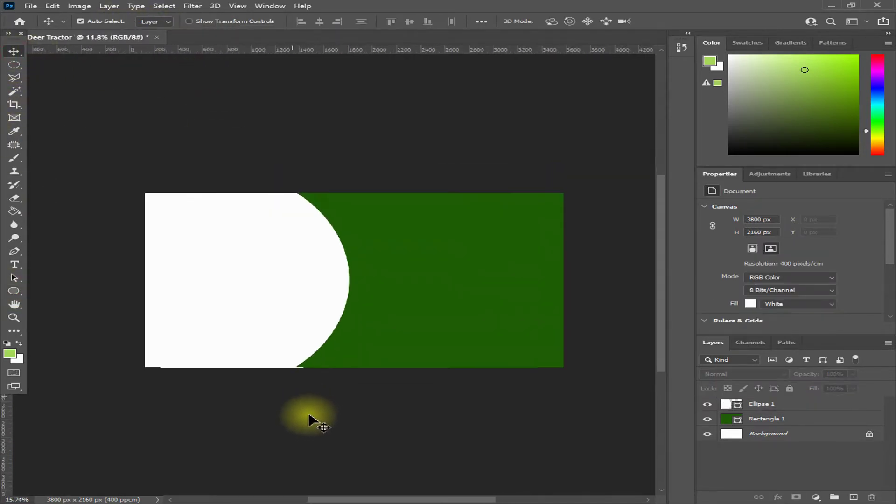
scroll(336, 414, "up", 2)
scroll(421, 341, "down", 2)
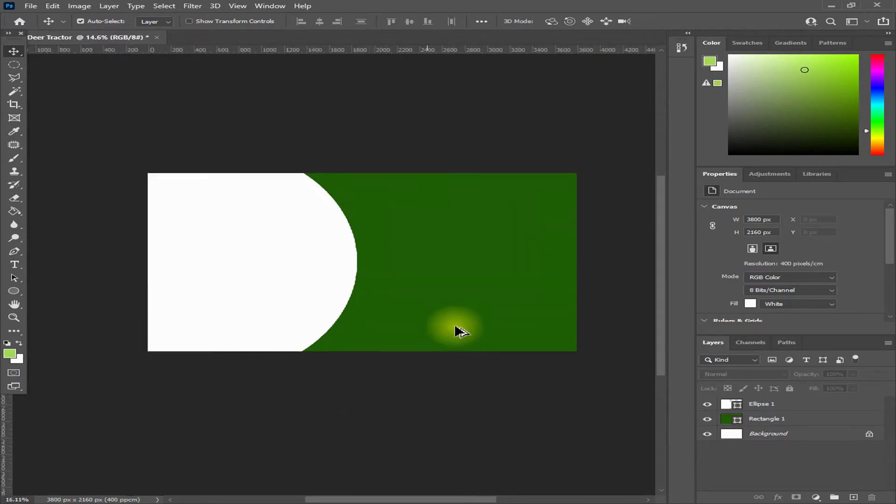
scroll(467, 318, "up", 1)
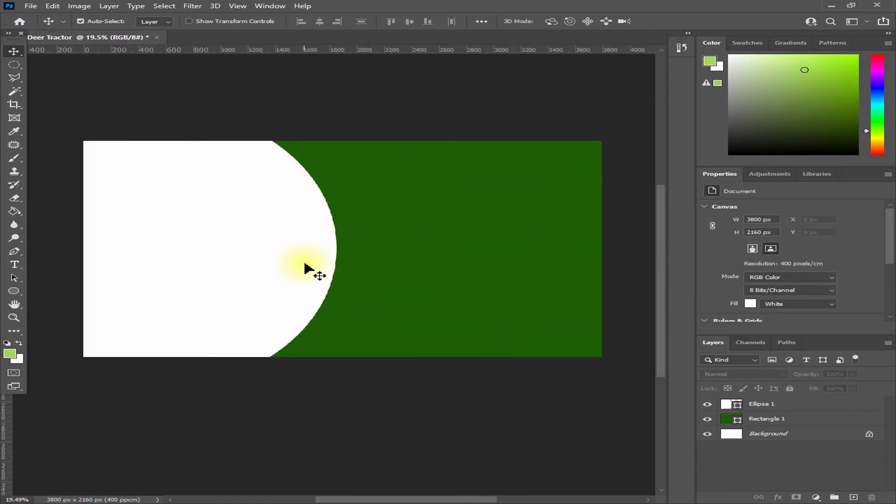
left_click_drag(311, 266, 288, 264)
left_click(299, 336)
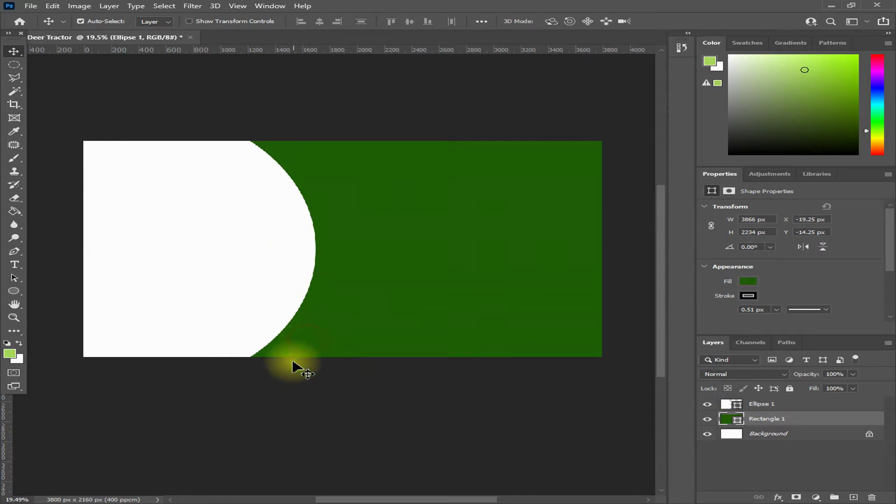
scroll(276, 387, "down", 1)
scroll(280, 311, "up", 1)
mouse_move(280, 310)
left_mouse_down()
mouse_move(290, 274)
mouse_move(301, 274)
mouse_move(286, 273)
left_mouse_up()
scroll(267, 355, "down", 1)
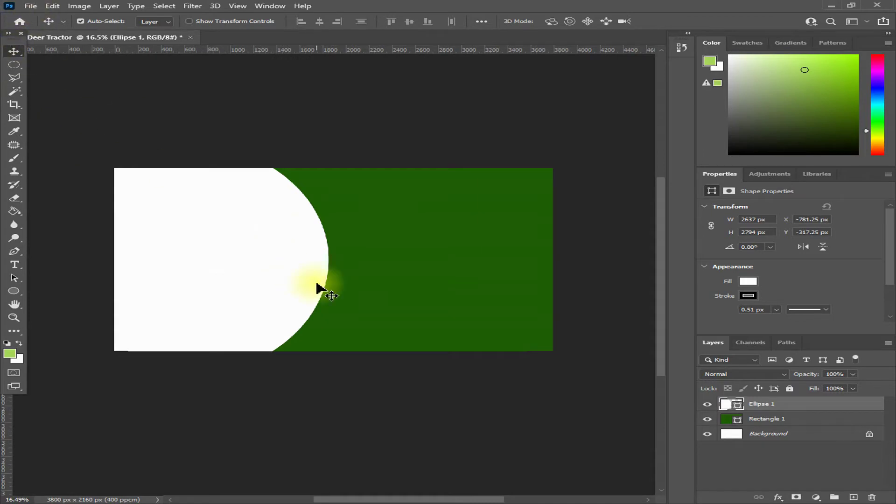
scroll(318, 288, "up", 1)
left_click(16, 265)
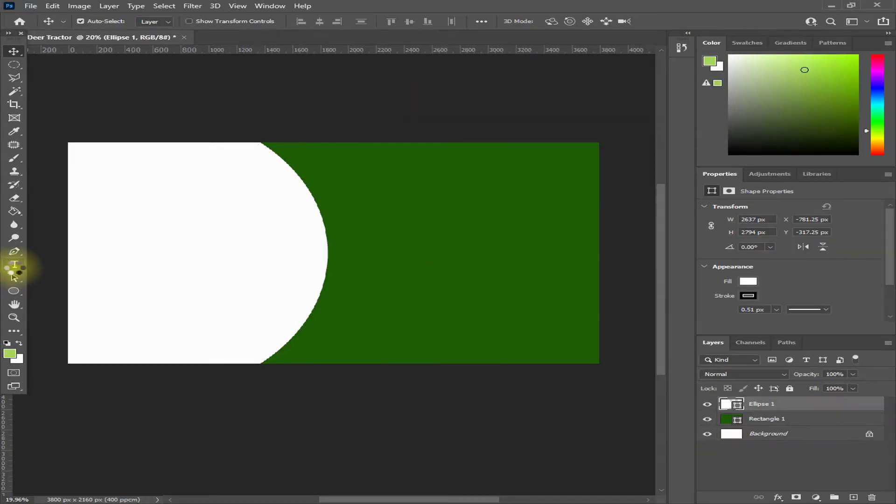
- Add a Khmer OS Muol Light text box on the green area reading 'ព្រៃាក'
right_click(15, 265)
left_click(16, 267)
left_click(365, 183)
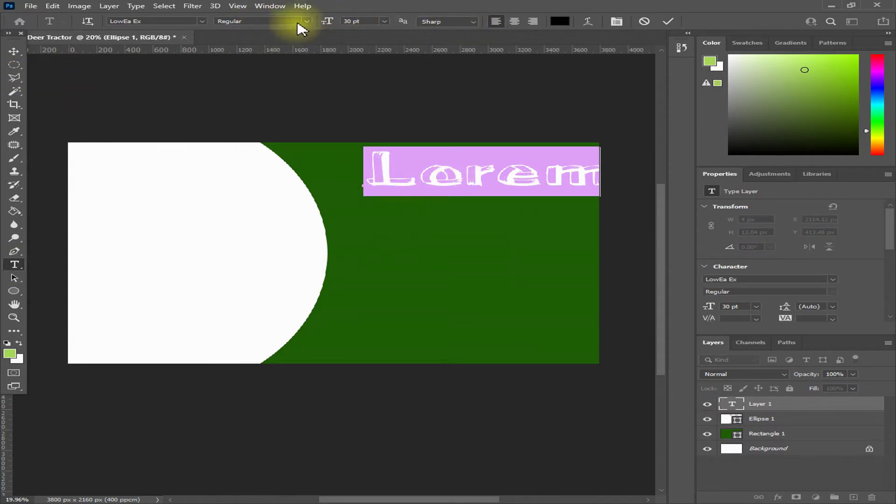
left_click(202, 22)
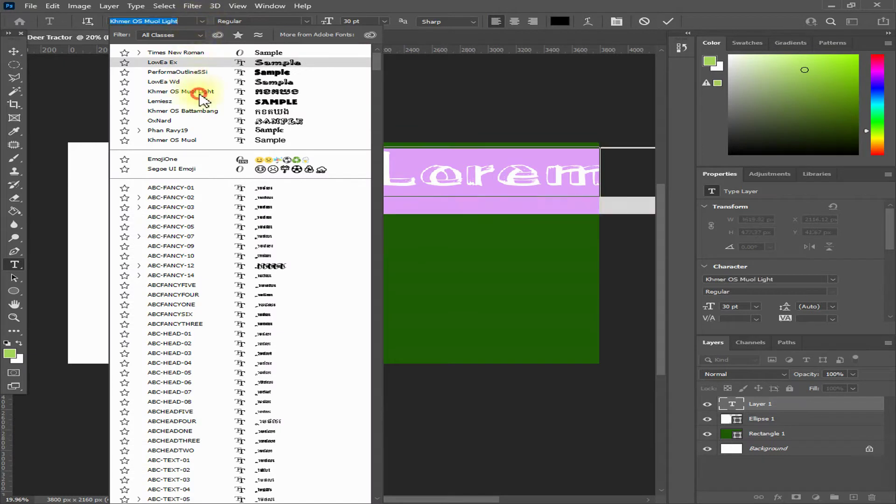
left_click(200, 92)
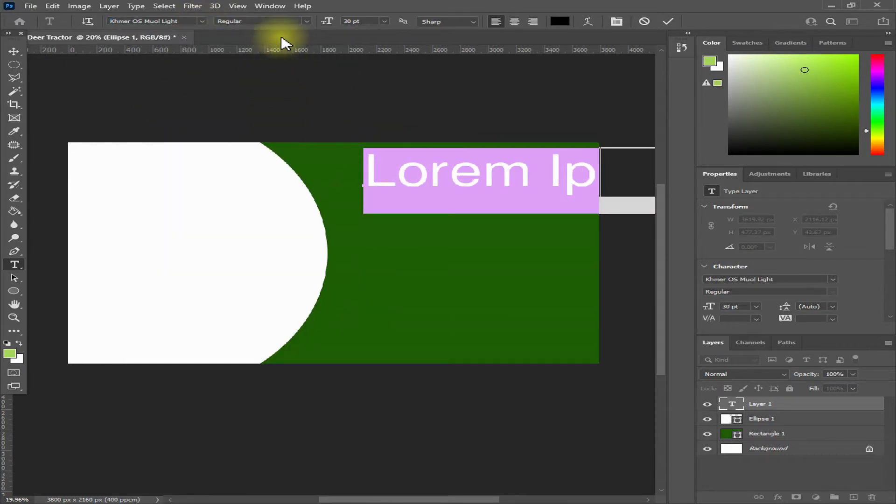
key("BackSpace")
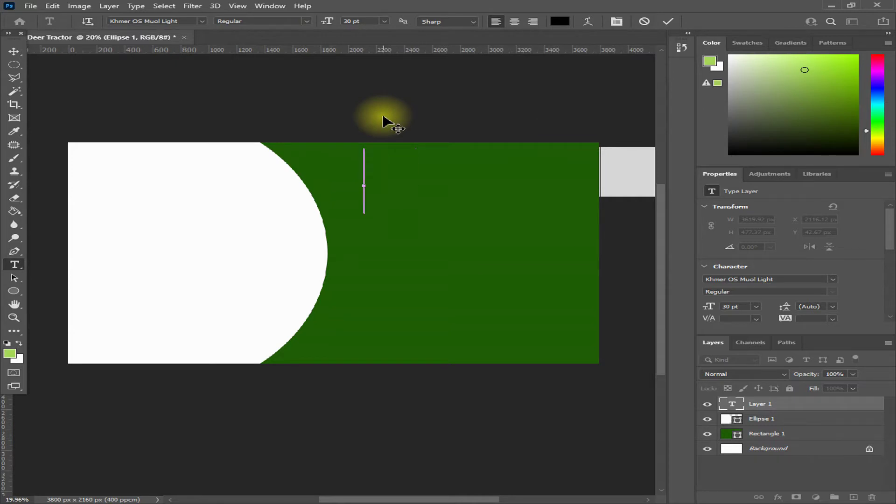
type("ព្រៃាក់")
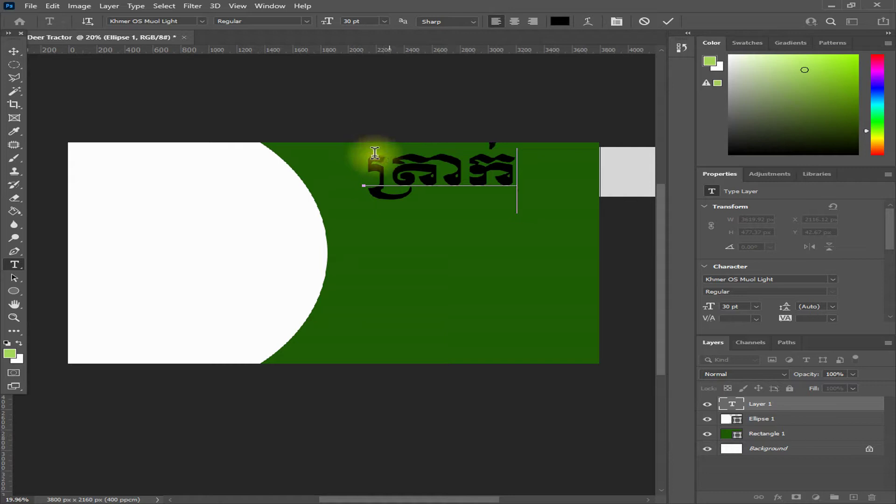
- Resize the Khmer text to 18 pt
left_click_drag(369, 151, 566, 166)
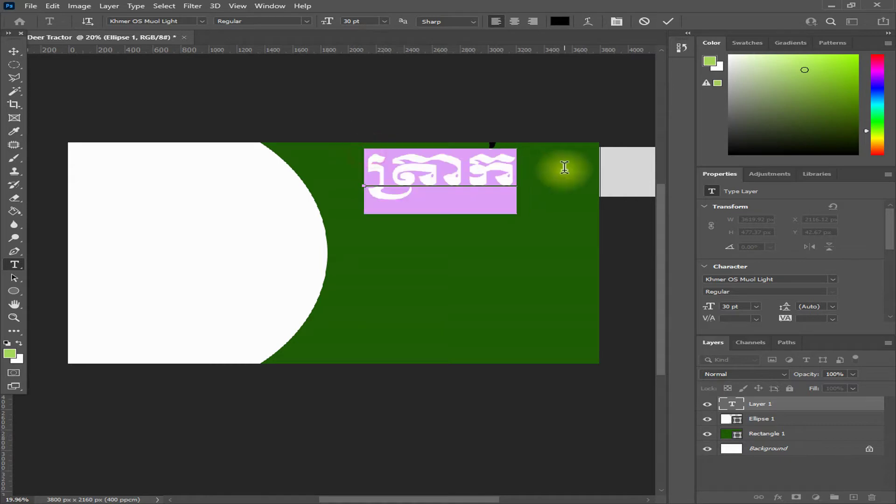
left_click(384, 21)
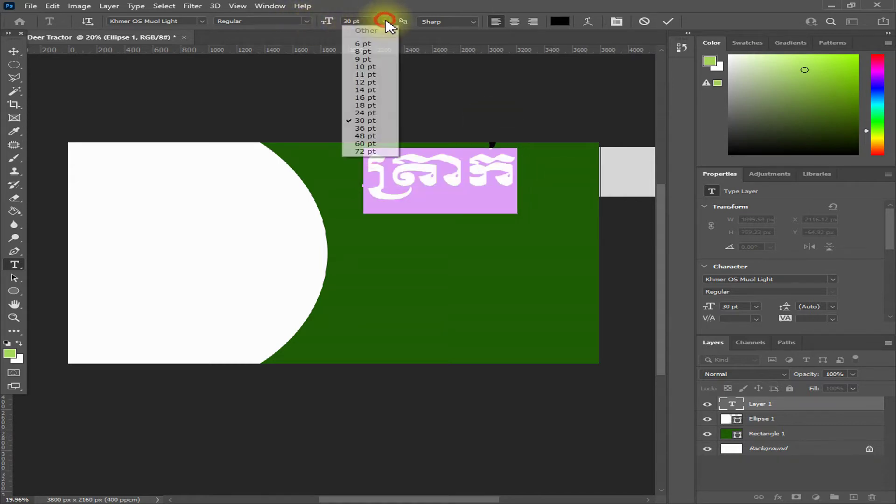
left_click(369, 107)
left_click(451, 180)
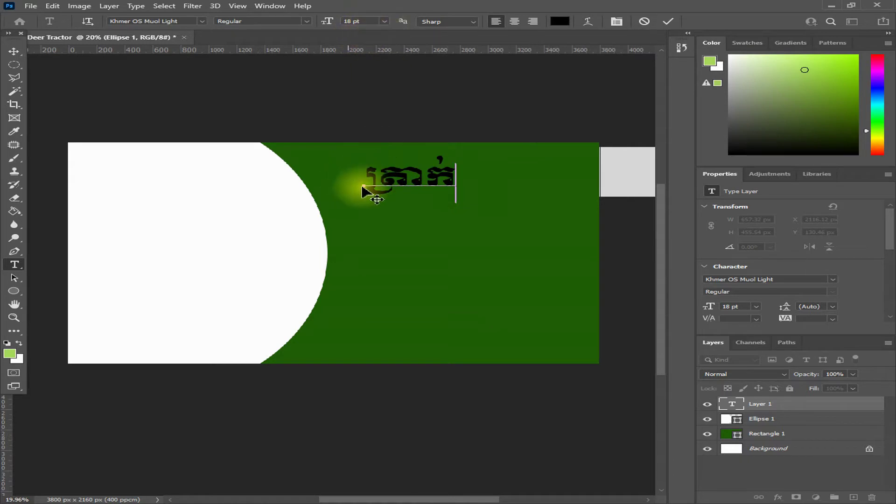
left_click(366, 187)
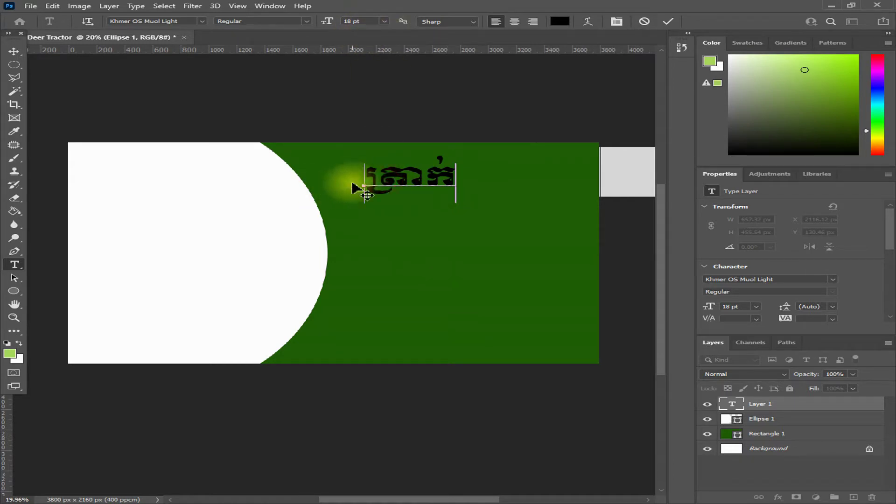
left_click_drag(425, 180, 342, 165)
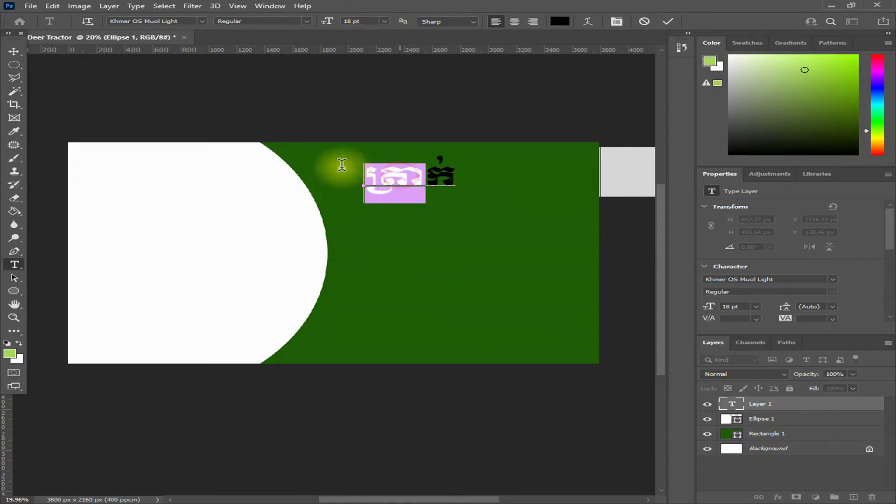
- Extend the Khmer heading to its full wording and shift it left
left_click(14, 51)
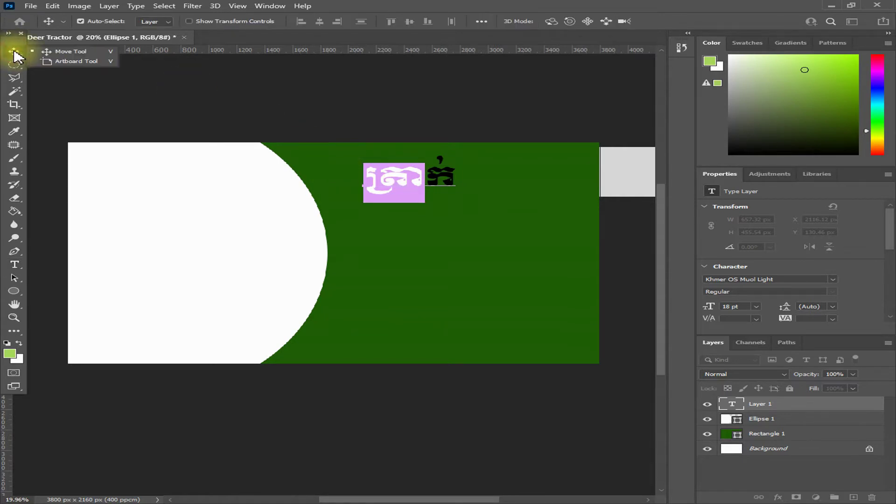
left_click(72, 52)
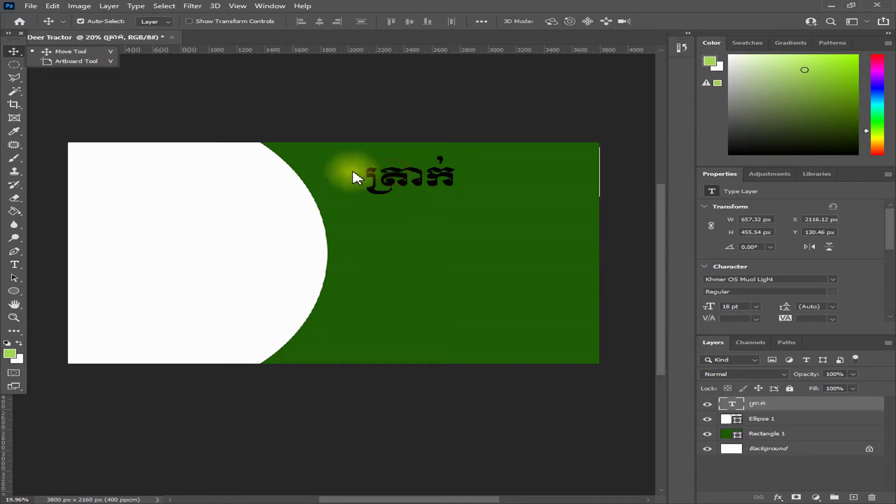
left_click_drag(373, 180, 342, 178)
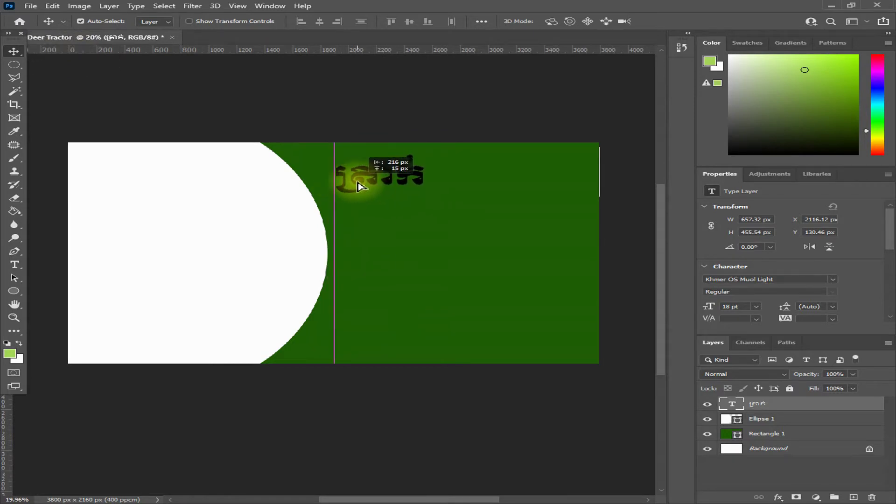
left_click(15, 265)
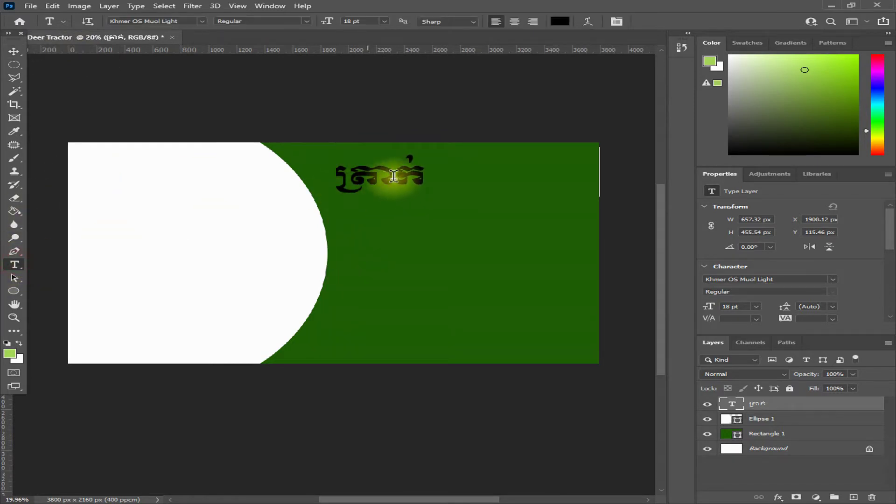
left_click(424, 183)
type("ទ័រ ចន ឌៀ")
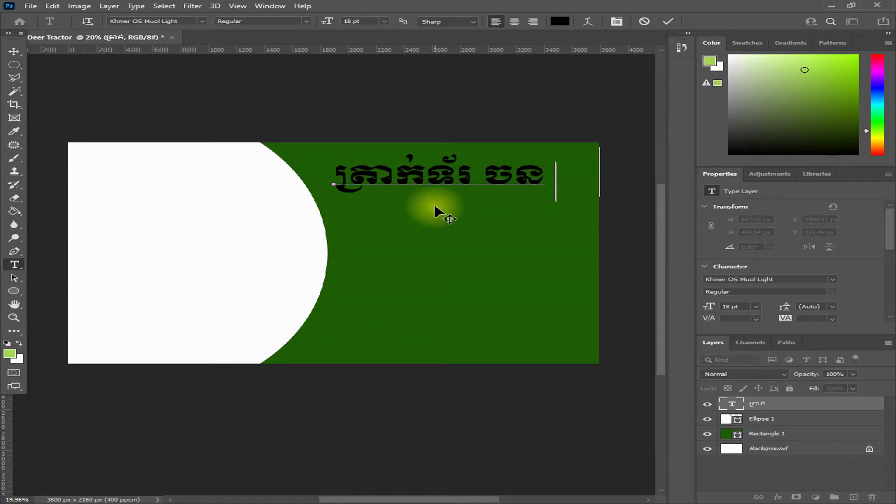
left_click(14, 51)
left_click_drag(522, 176, 515, 190)
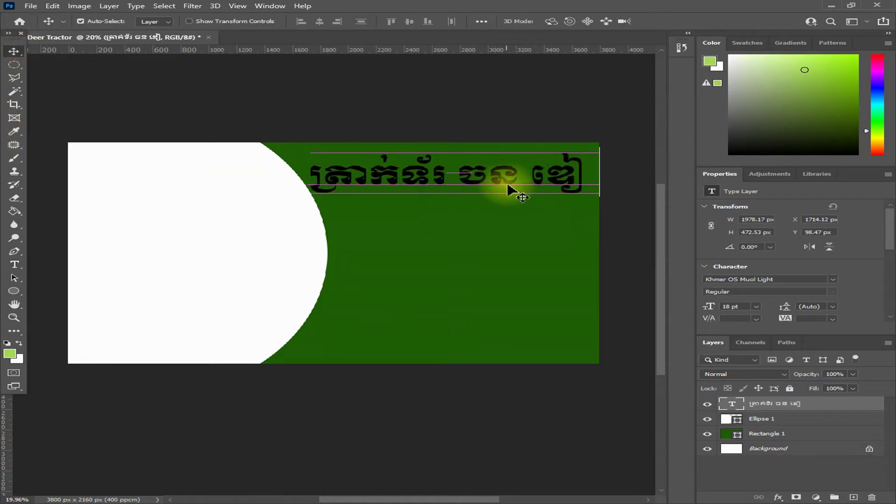
- Scale the heading down slightly, place it mid-right, and duplicate it just below
key("ctrl+t")
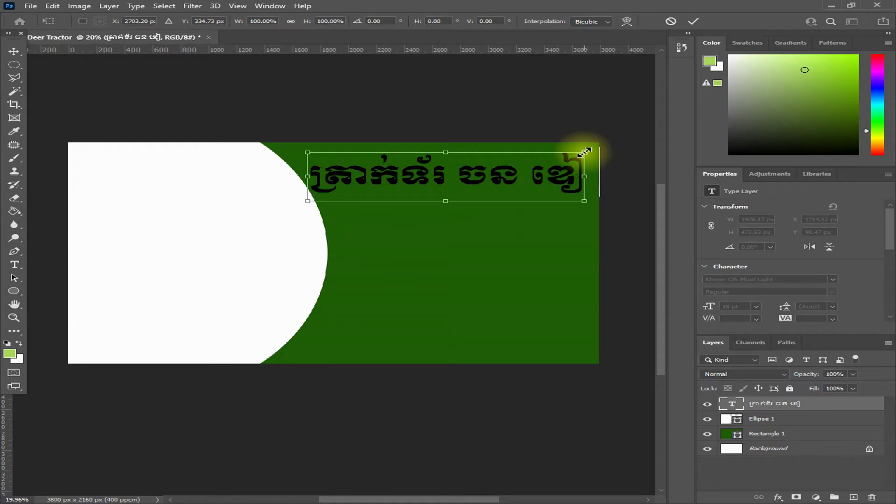
left_click_drag(585, 153, 565, 159)
key("Return")
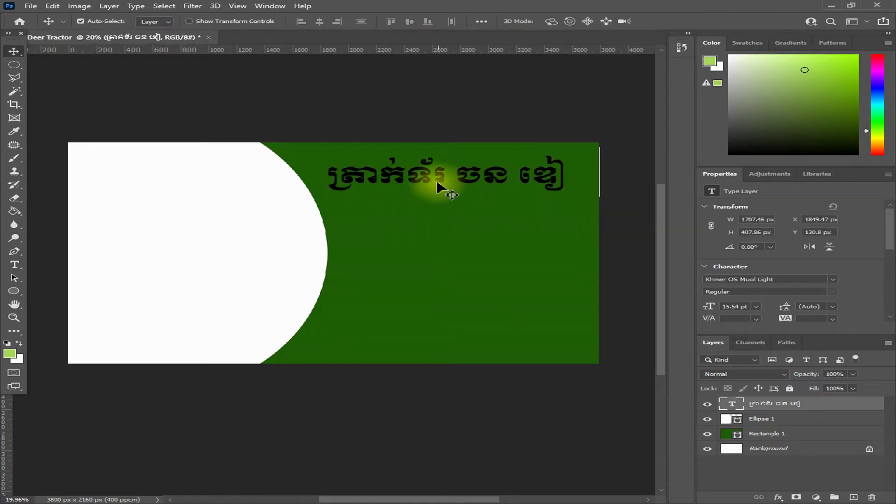
left_click_drag(438, 186, 450, 242)
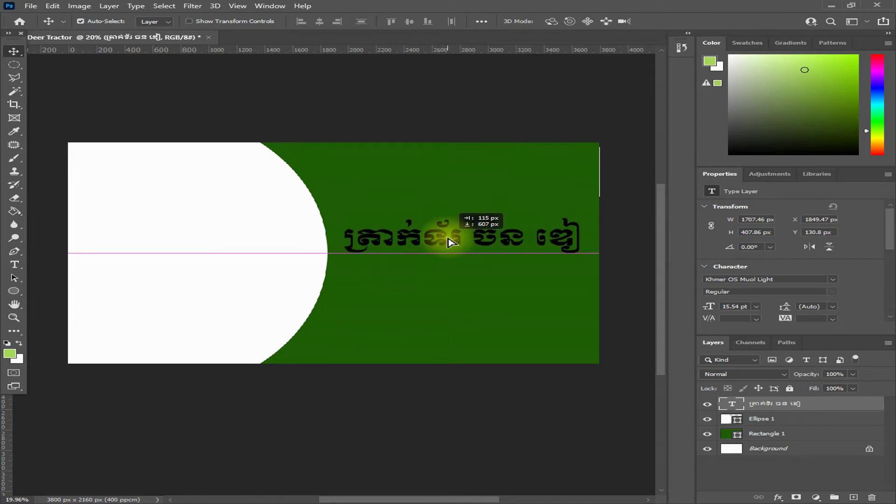
left_click_drag(450, 241, 451, 241)
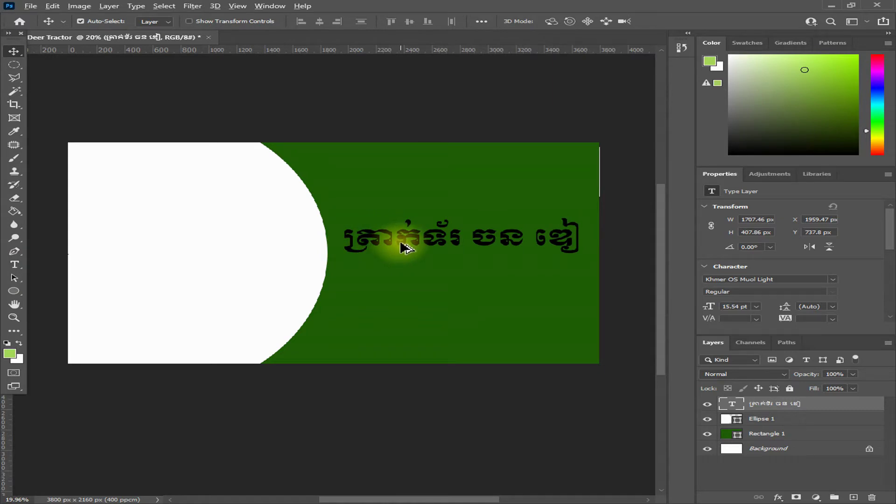
left_click_drag(404, 248, 401, 286)
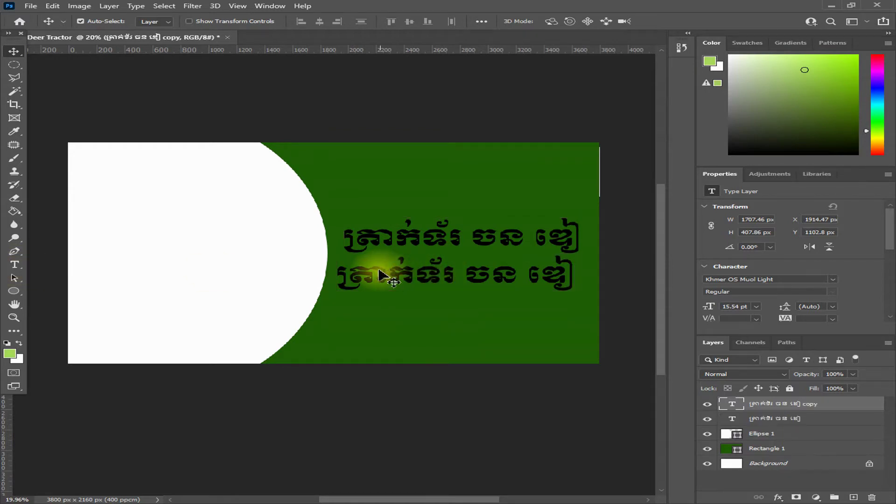
- Retype the lower copy as 'Tractor John Deer' in Times New Roman Bold
left_click(4, 269)
left_click(388, 278)
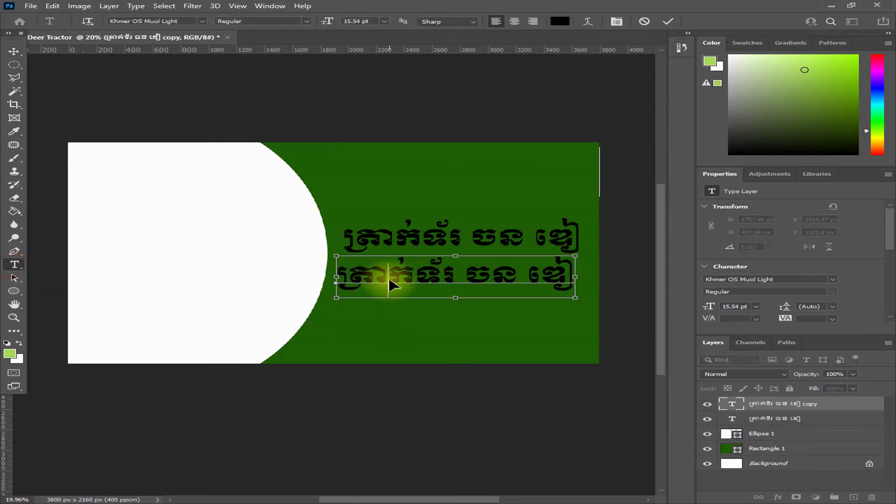
key("ctrl+a")
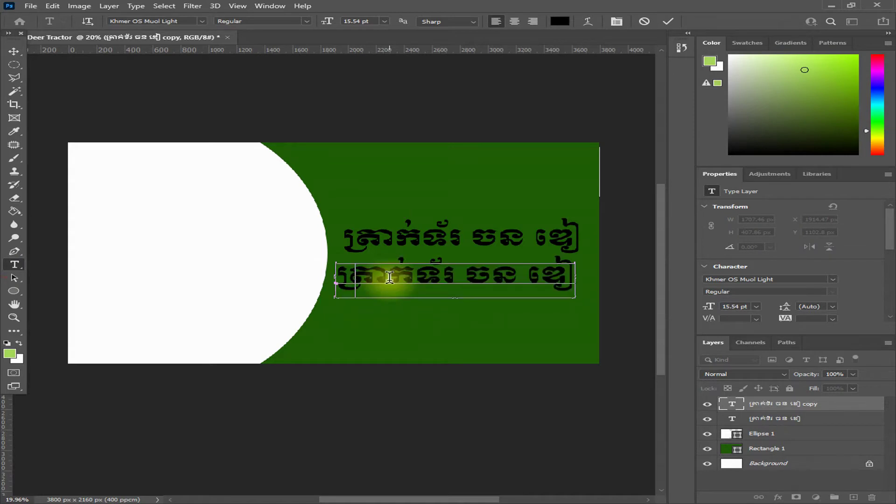
key("BackSpace")
type("Tractor John Deer")
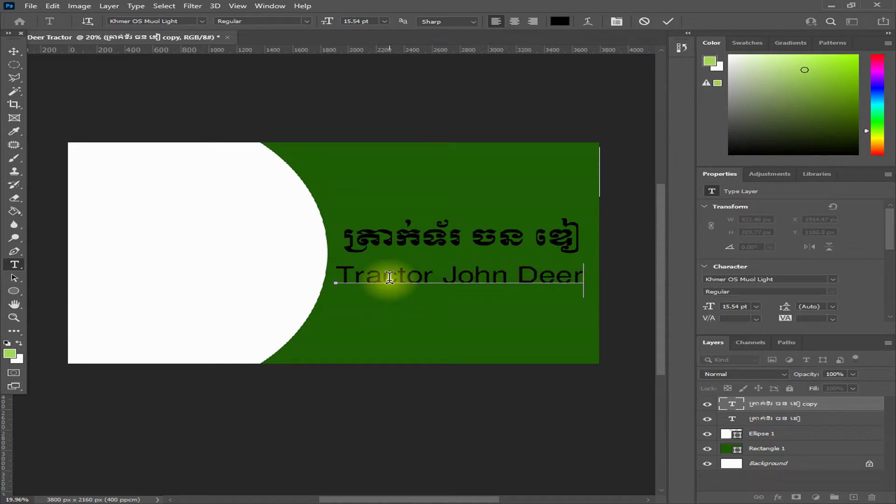
left_click_drag(322, 270, 591, 281)
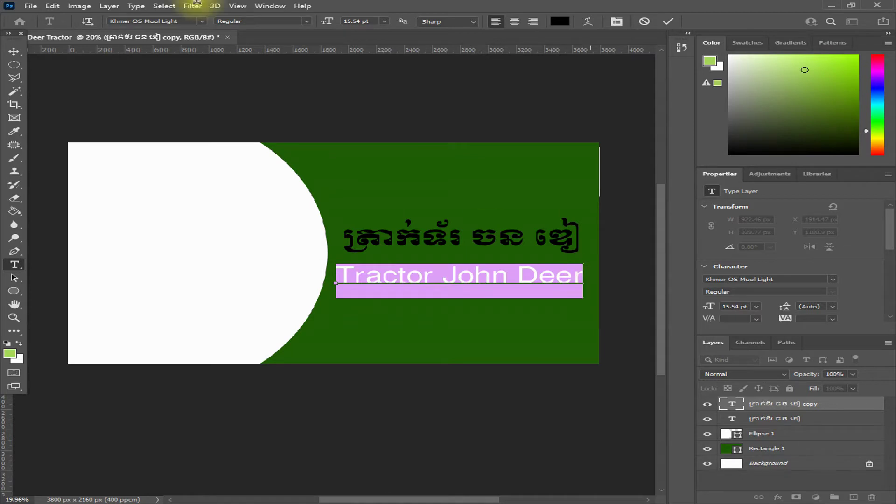
left_click(202, 22)
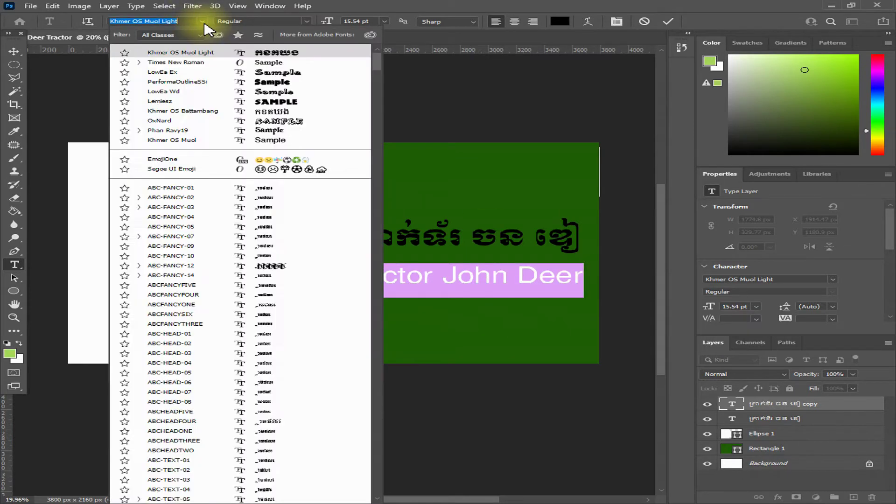
left_click(183, 63)
left_click(307, 22)
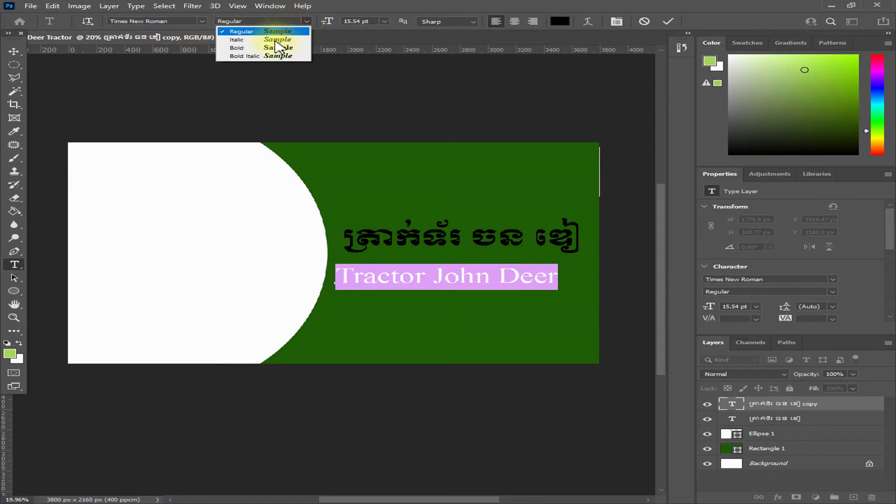
left_click(244, 49)
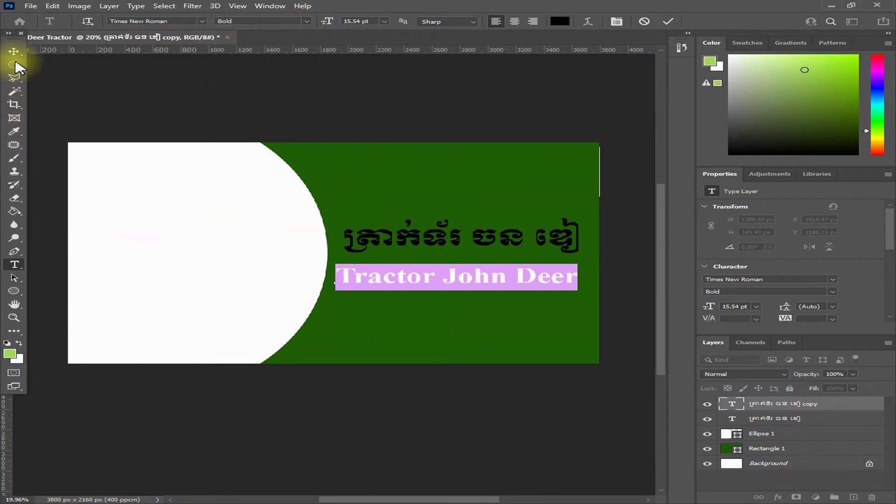
- Colour the Tractor John Deer line olive-yellow
left_click(560, 21)
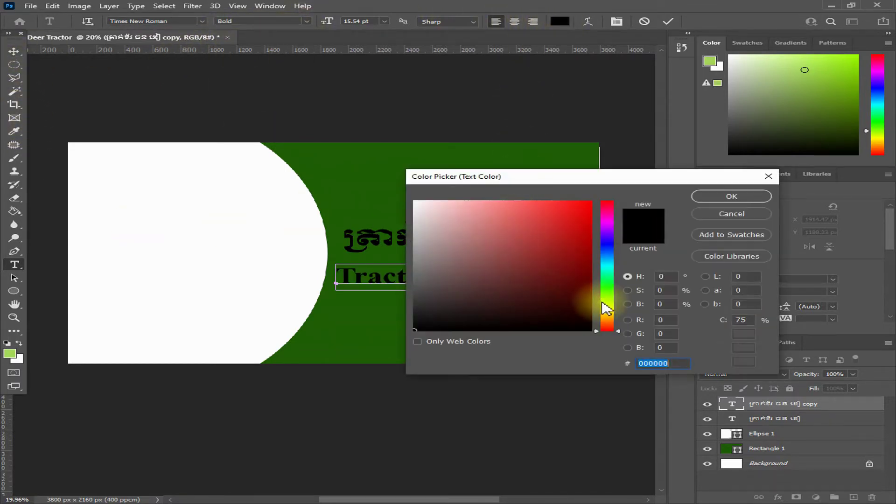
left_click_drag(607, 325, 607, 309)
mouse_move(582, 224)
left_mouse_down()
mouse_move(587, 215)
mouse_move(587, 245)
left_mouse_up()
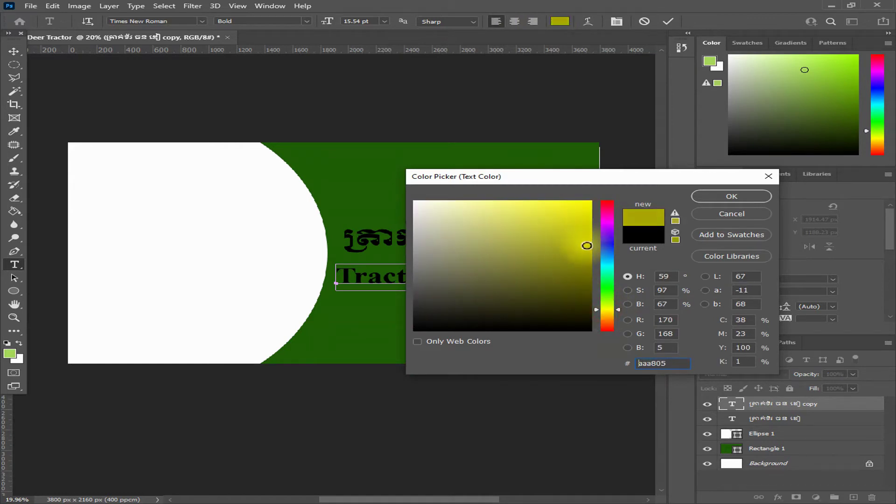
left_click(731, 196)
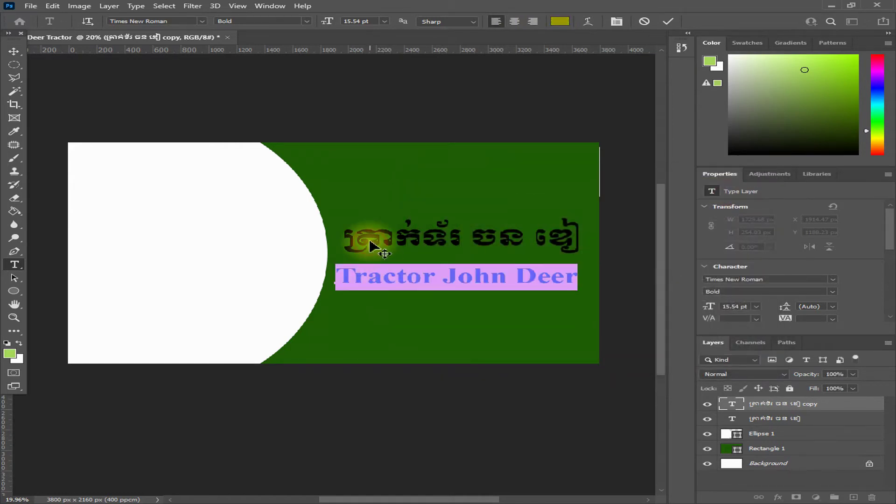
left_click(14, 51)
- Colour the whole Khmer heading gold
left_click(14, 265)
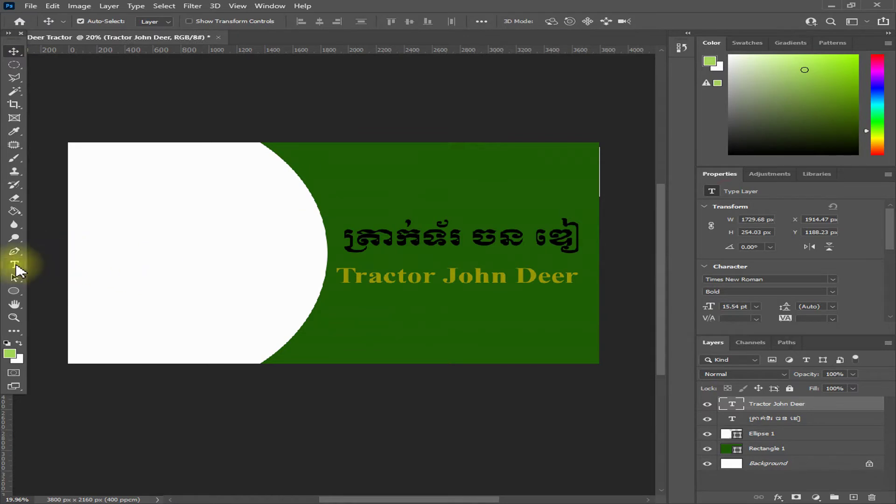
left_click(441, 242)
left_click_drag(341, 237, 620, 236)
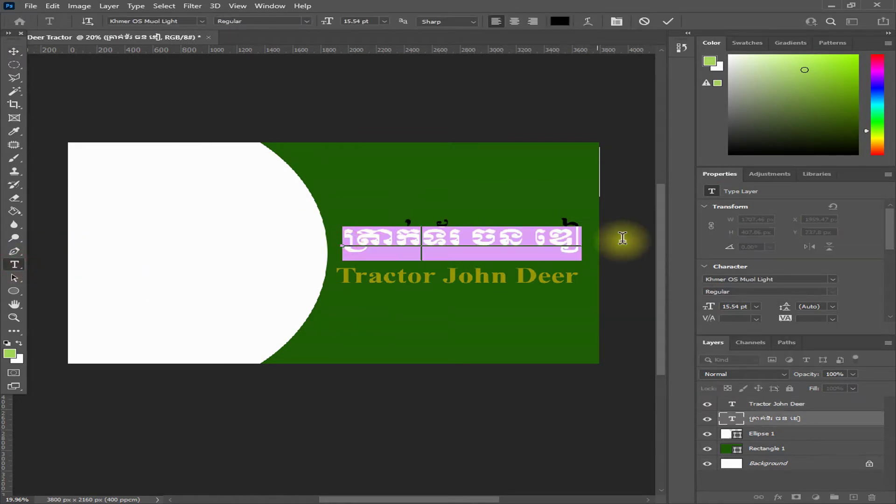
left_click(561, 22)
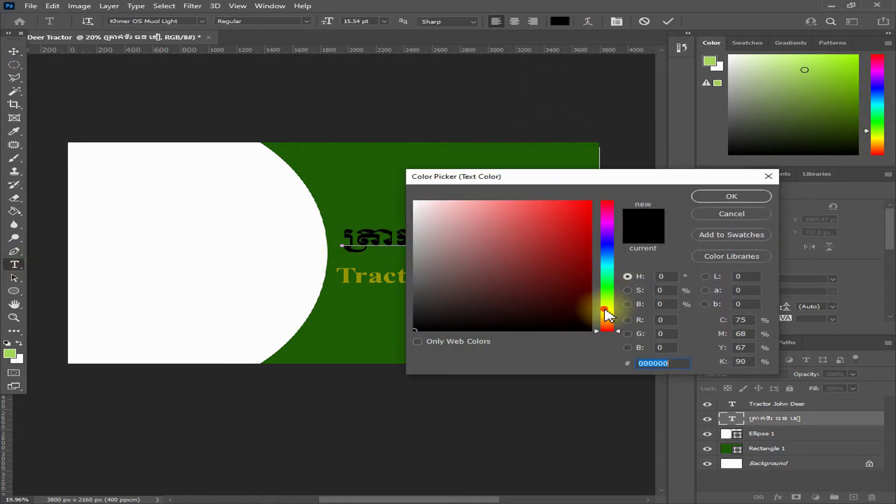
left_click(607, 304)
left_click_drag(584, 233, 586, 201)
left_click(732, 196)
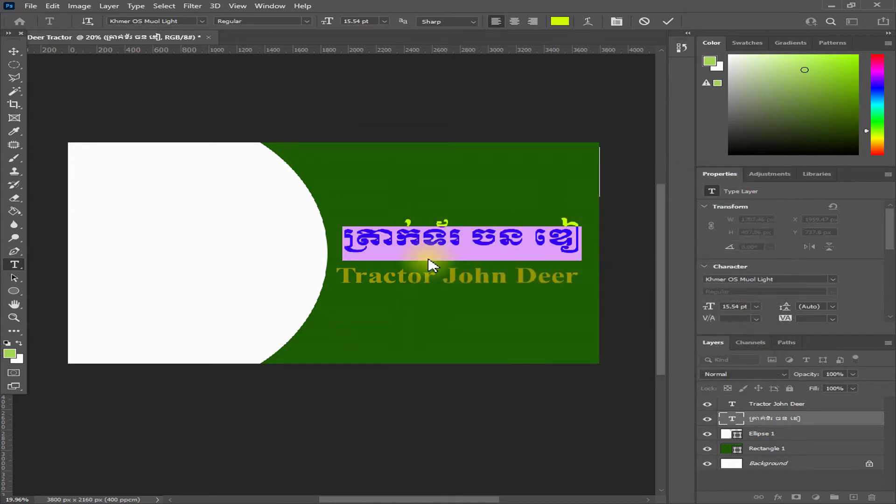
left_click(561, 21)
left_click_drag(575, 254, 582, 252)
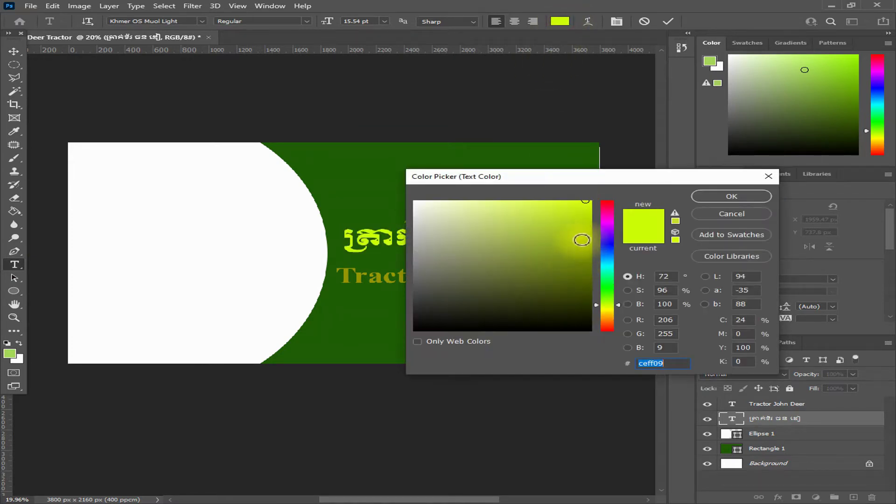
left_click_drag(606, 305, 607, 312)
left_click(582, 232)
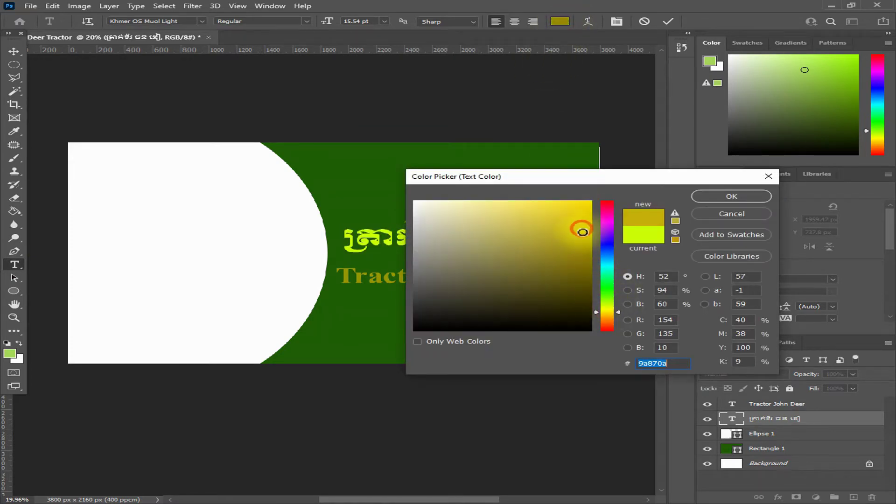
left_click(749, 195)
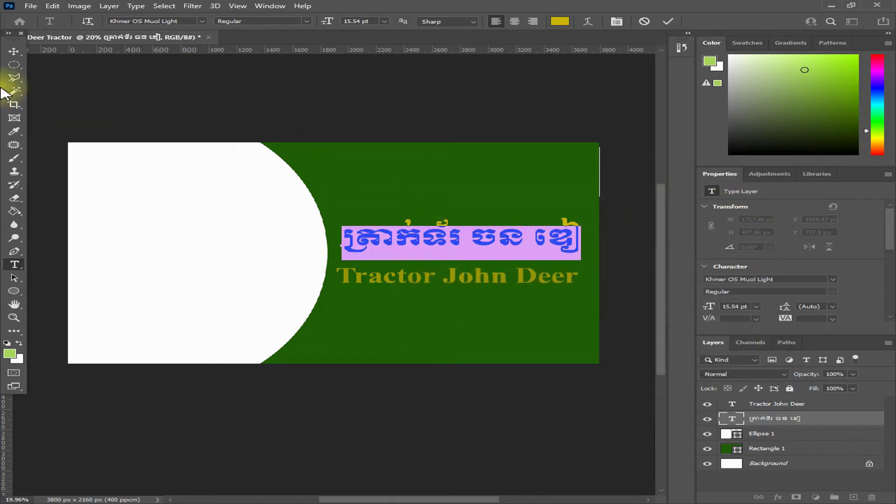
left_click(14, 53)
- Match the Tractor John Deer line to the Khmer title's gold by sampling it
left_click(14, 264)
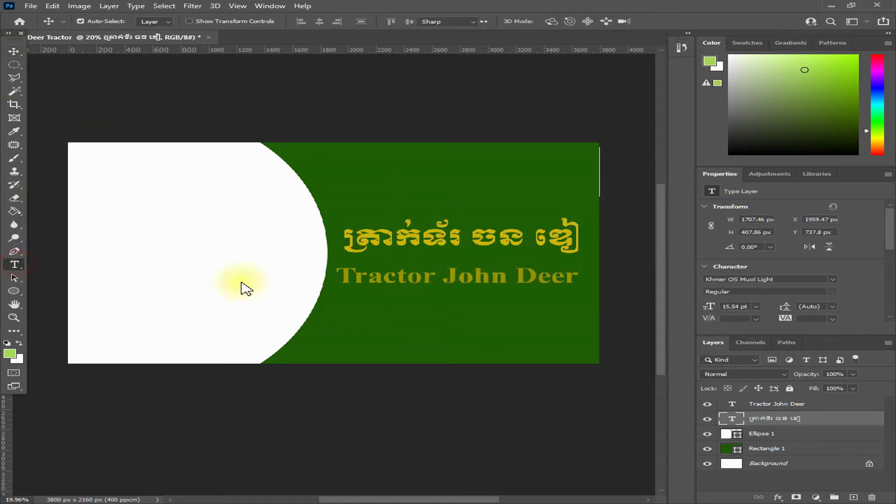
left_click(382, 283)
left_click_drag(333, 276, 595, 280)
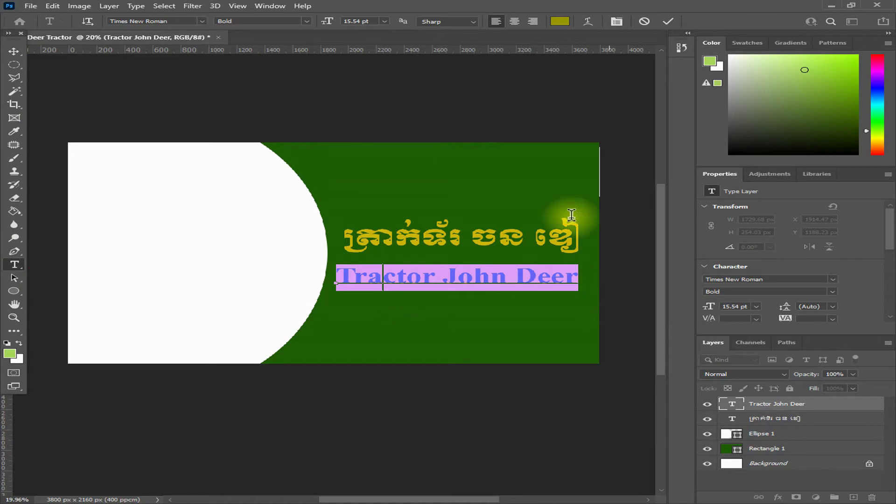
left_click(560, 22)
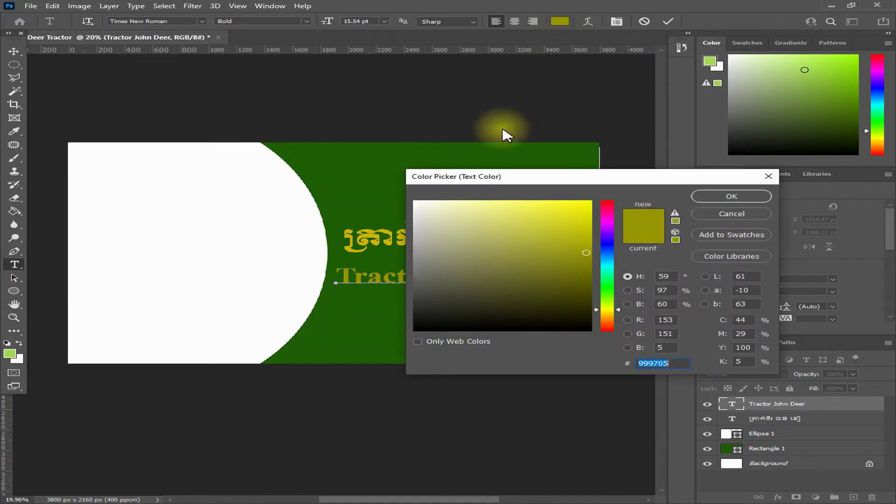
left_click(377, 234)
left_click(745, 197)
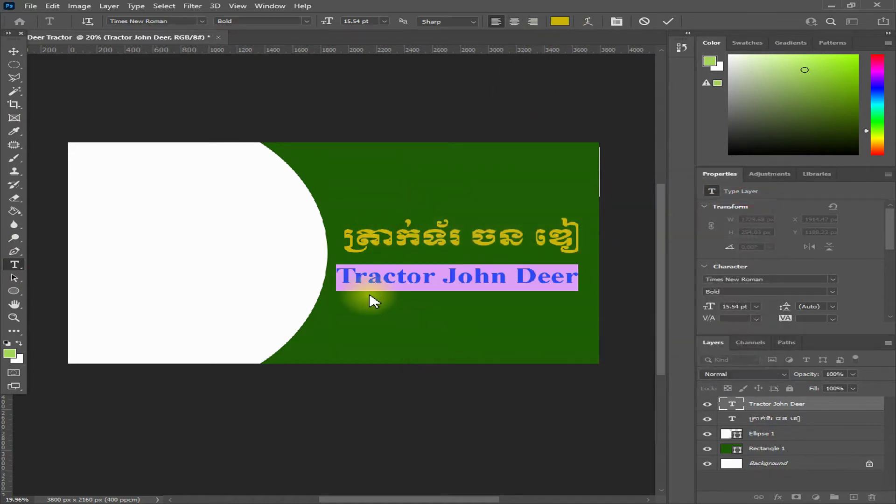
left_click(14, 51)
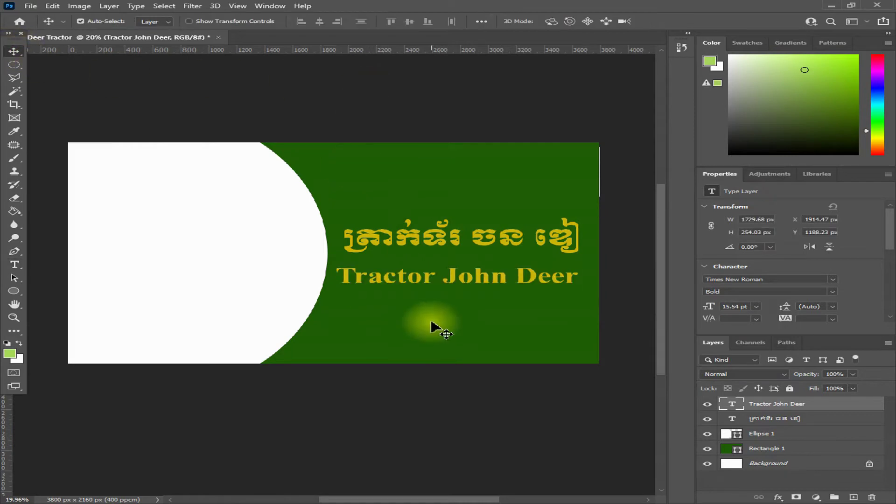
- Drag the Tractor John Deer line, then the Khmer title above it, lower on the green
left_click_drag(458, 280, 465, 276)
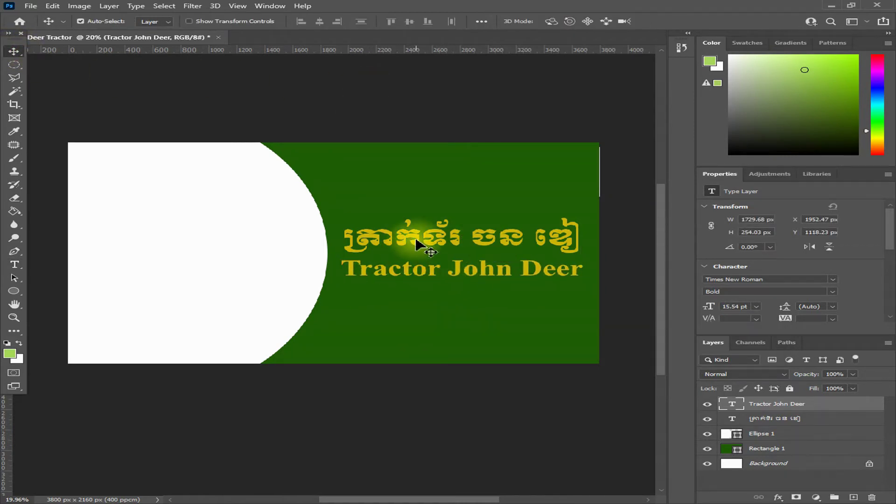
left_click_drag(464, 276, 462, 293)
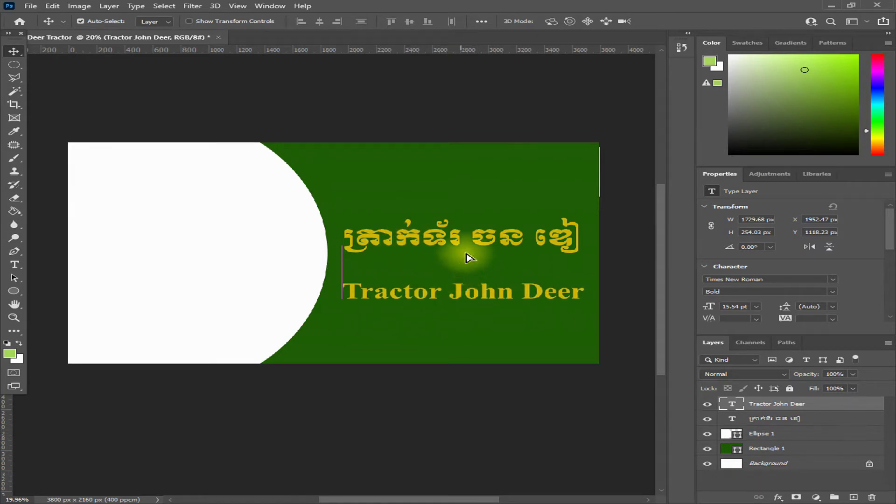
left_click_drag(463, 243, 467, 266)
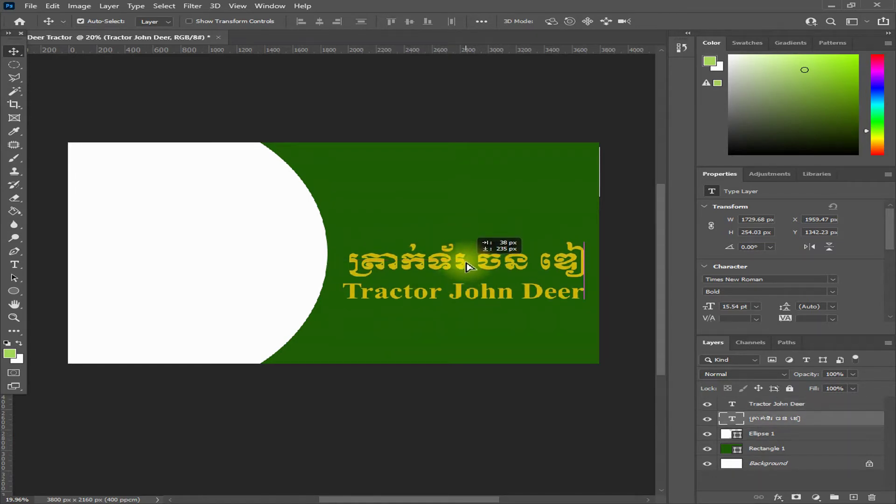
left_click(440, 356)
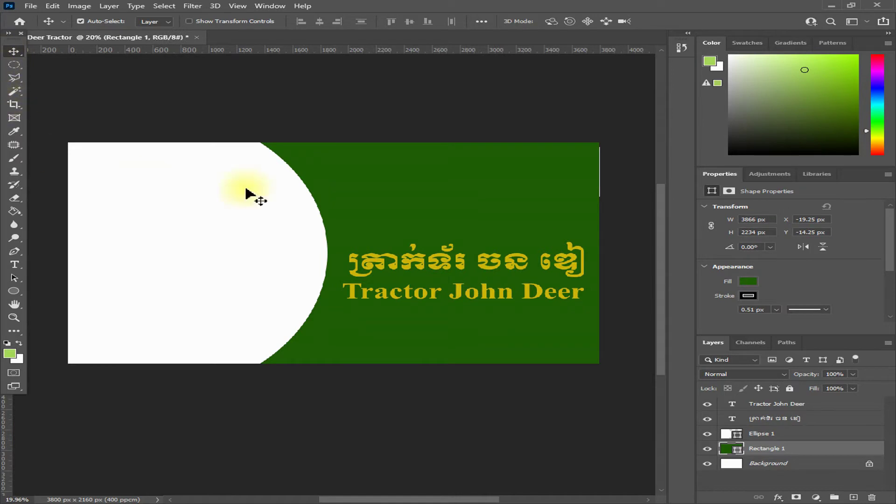
left_click(29, 6)
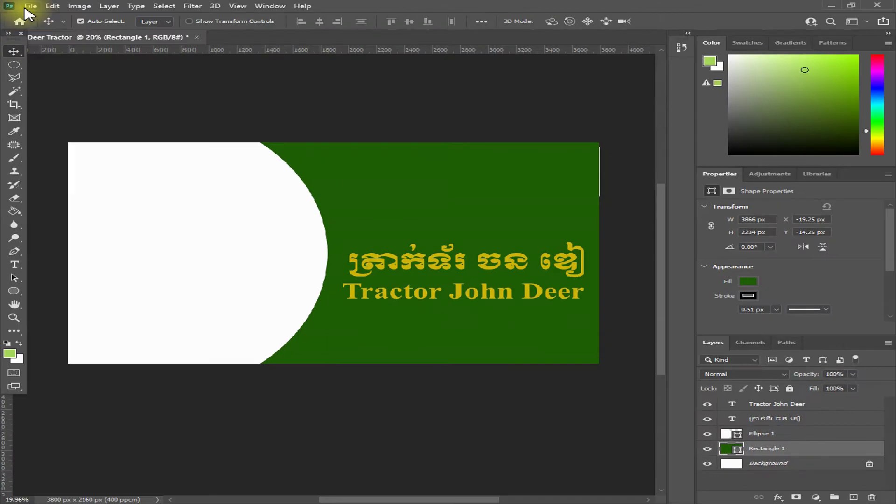
- Open the John Deere logo jpg from the Downloads folder in its own document tab
left_click(46, 24)
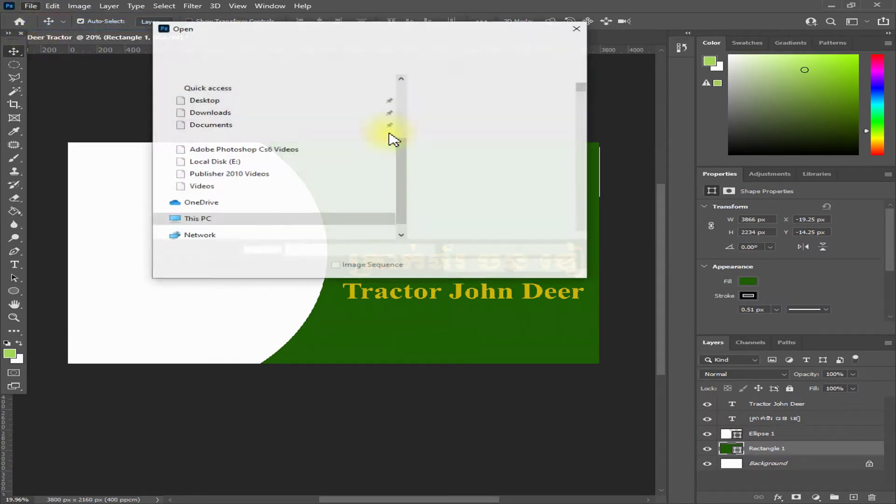
left_click(210, 139)
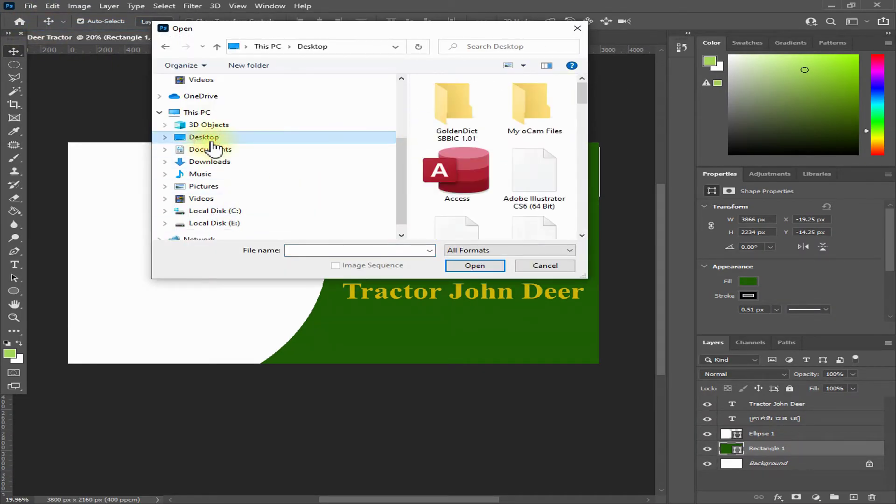
left_click(210, 162)
left_click(454, 164)
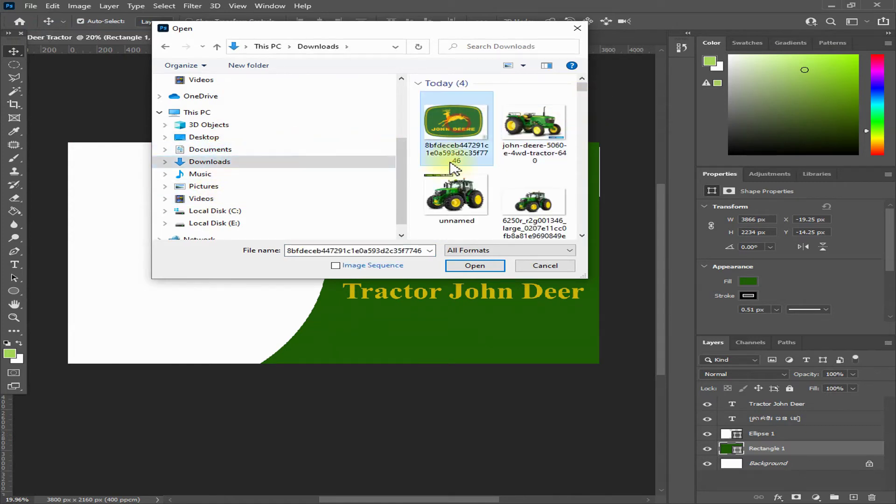
left_click(474, 266)
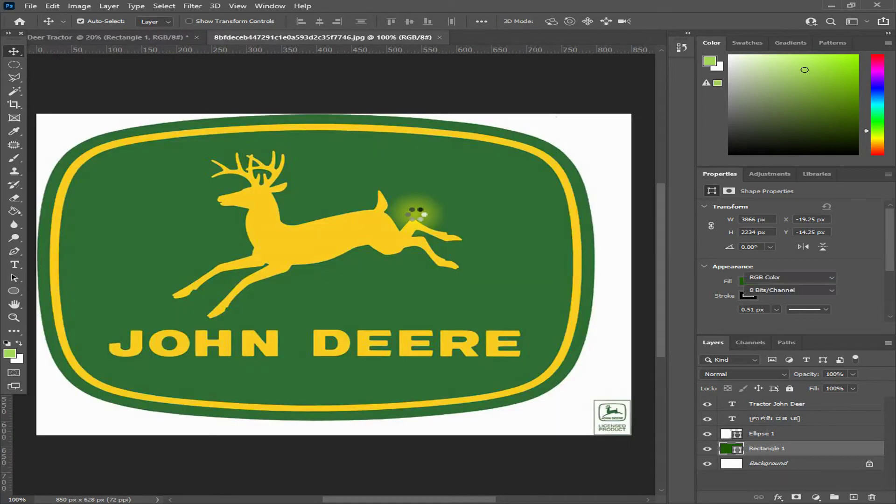
- Float the logo window and drag the logo onto the tractor card's white curve as Layer 2
left_click(297, 37)
left_click_drag(322, 37, 494, 73)
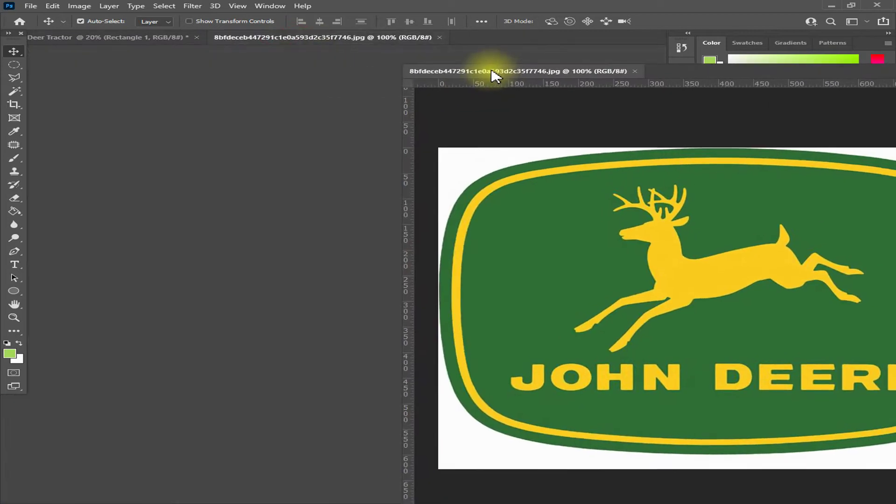
left_click_drag(570, 229, 319, 241)
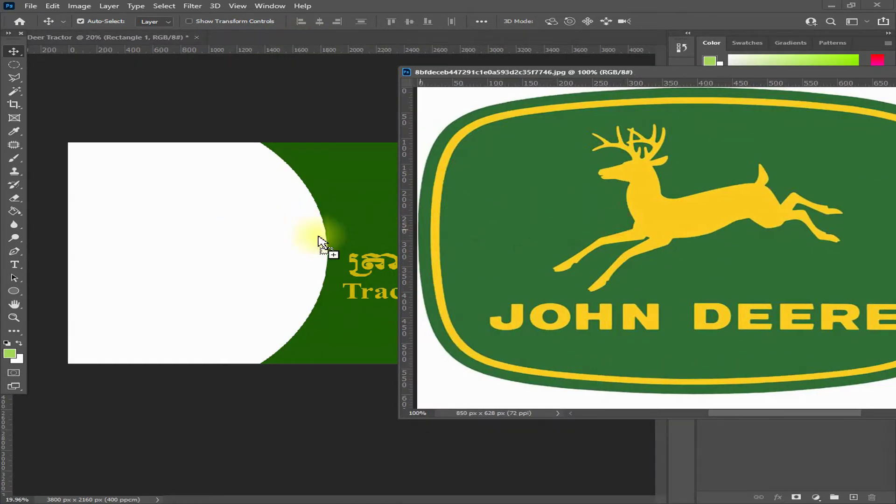
left_click_drag(239, 250, 239, 250)
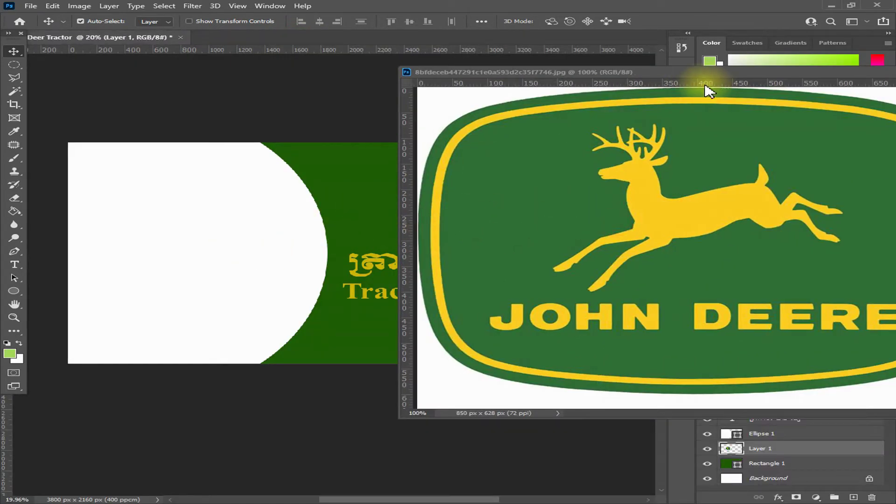
left_click(236, 232)
scroll(236, 235, "down", 2)
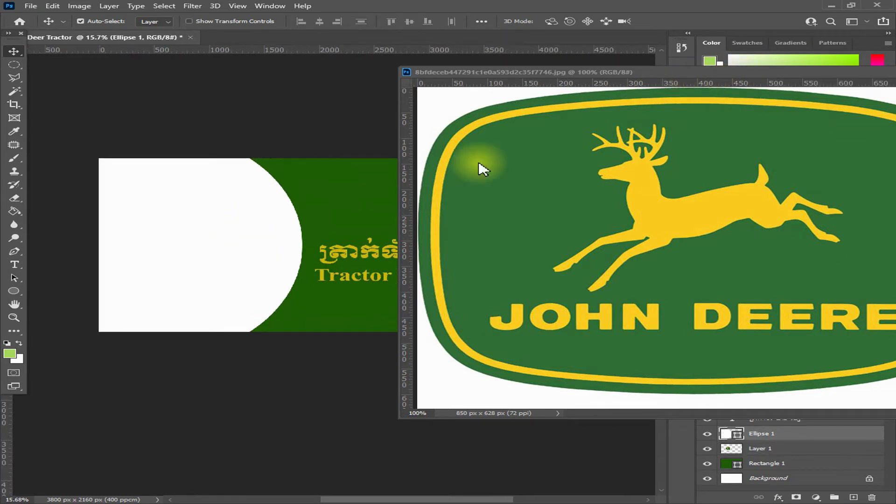
mouse_move(611, 75)
left_mouse_down()
mouse_move(449, 348)
mouse_move(611, 94)
left_mouse_up()
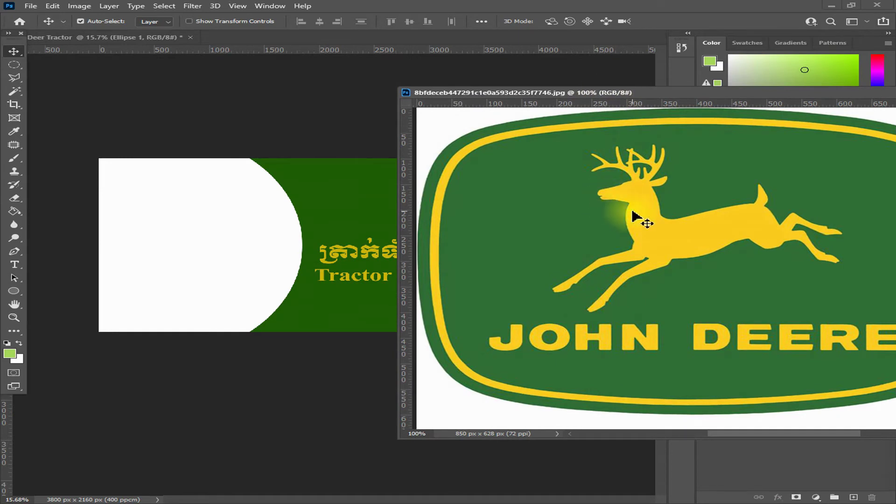
left_click_drag(635, 214, 280, 257)
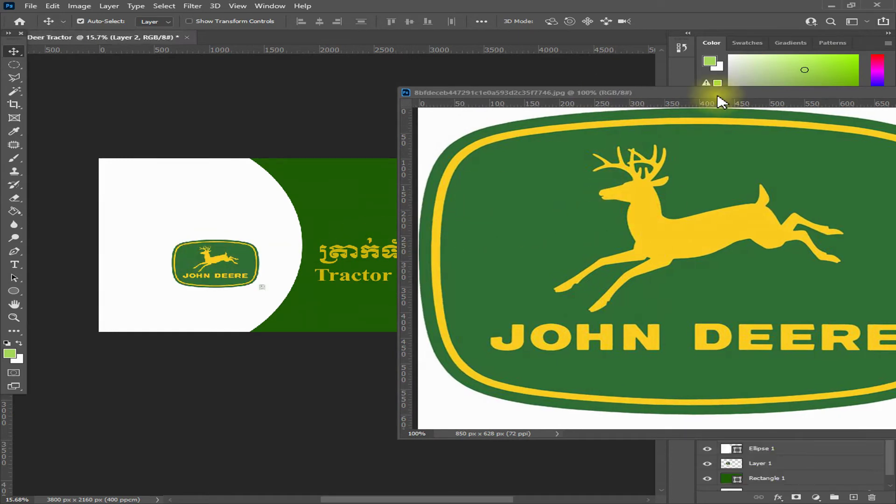
left_click_drag(721, 96, 444, 150)
- Close the logo jpg and shift the logo up and right on the white curve
left_click(725, 145)
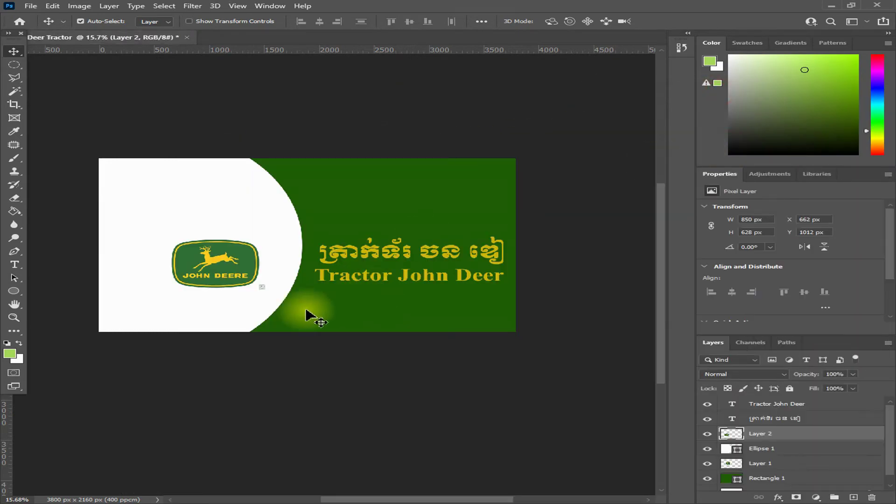
scroll(201, 294, "up", 2)
scroll(195, 283, "up", 3)
left_click_drag(234, 236, 256, 199)
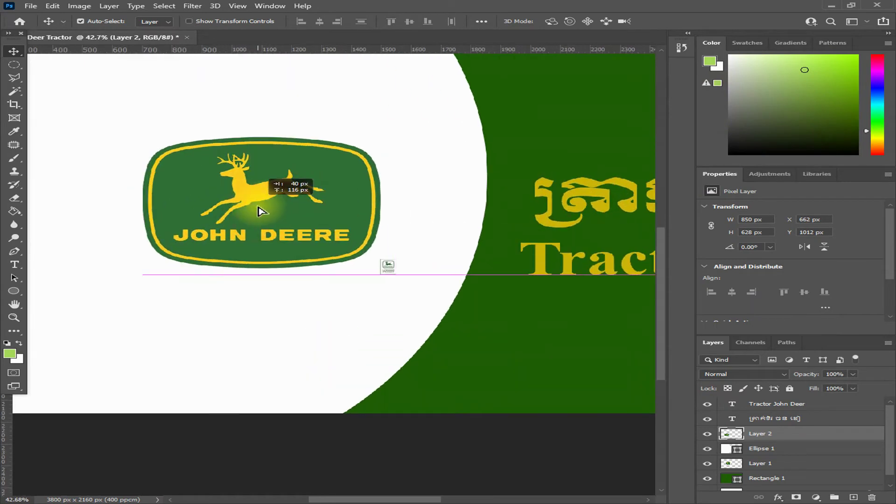
- Draw a rectangular marquee around the logo, invert the selection, then deselect
left_click(10, 65)
left_click(47, 73)
left_click_drag(134, 139, 385, 269)
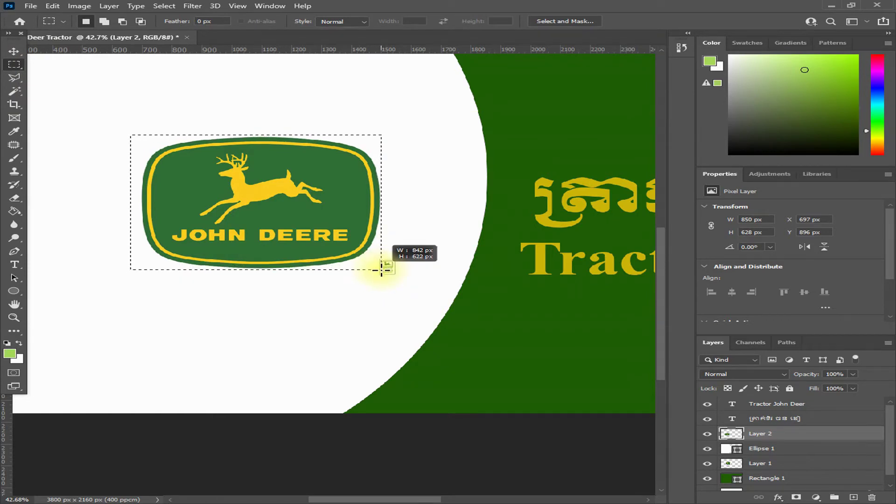
mouse_move(381, 266)
left_mouse_down()
mouse_move(392, 270)
mouse_move(380, 269)
left_mouse_up()
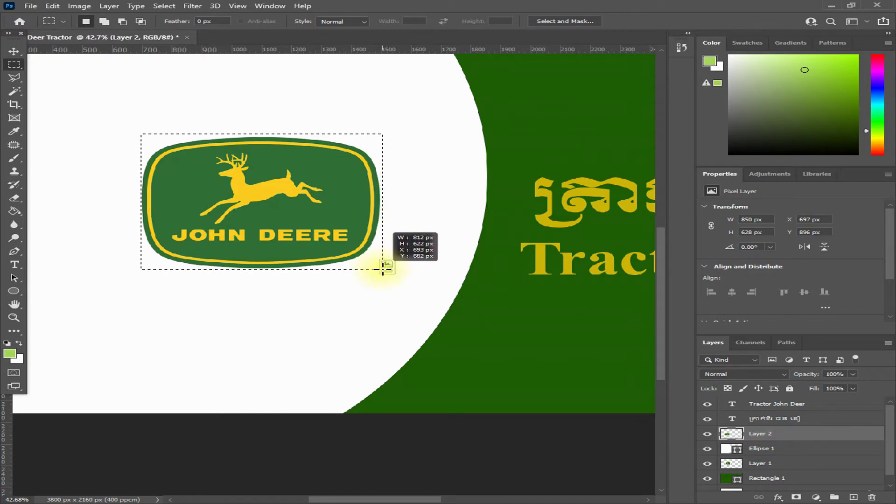
left_click_drag(383, 269, 381, 269)
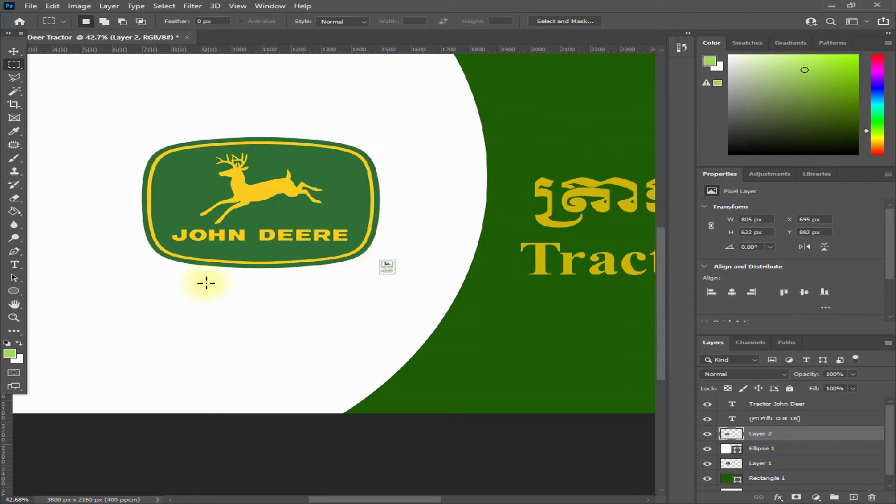
left_click(166, 7)
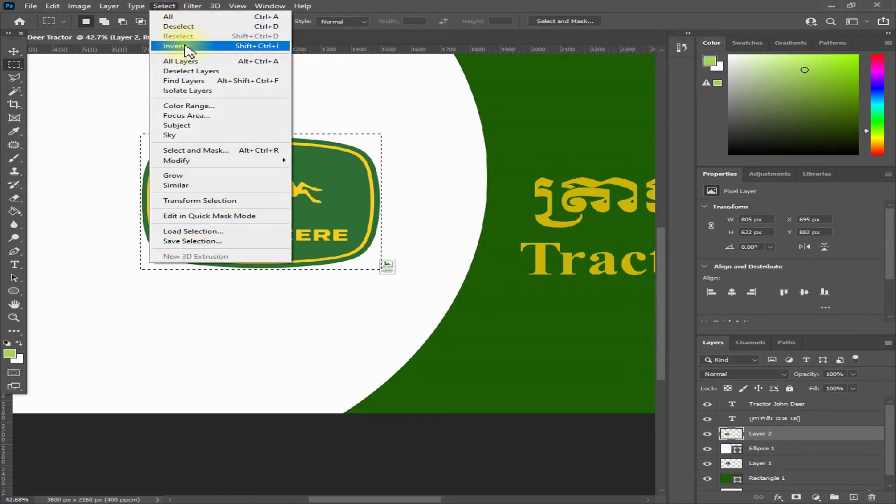
left_click(182, 45)
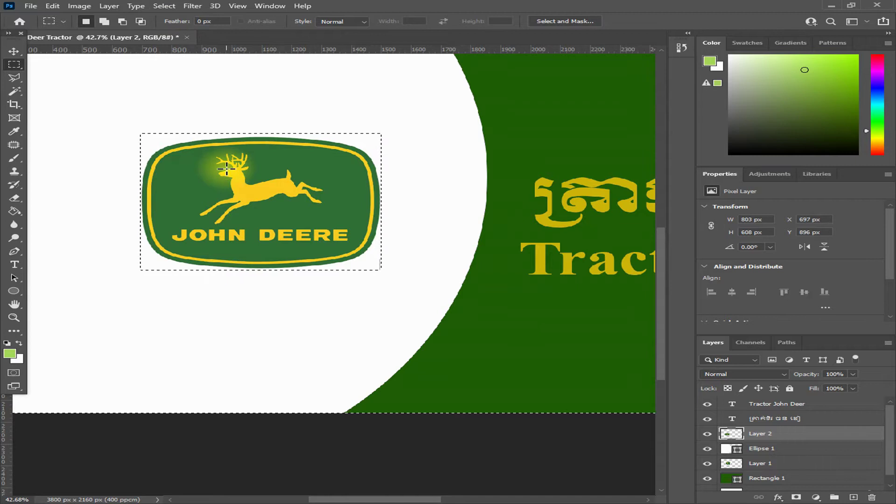
key("ctrl+d")
- Zoom in and out to check the logo on the white curve of the banner
scroll(374, 271, "up", 2)
scroll(371, 266, "up", 1)
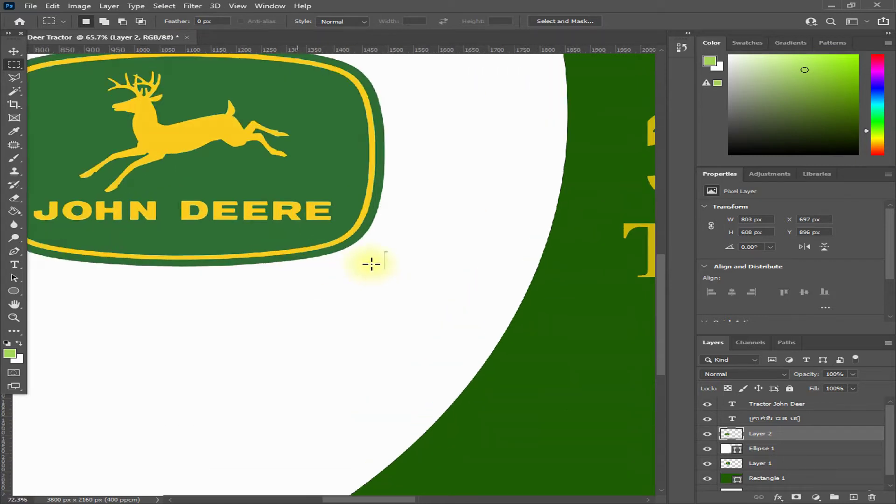
scroll(374, 264, "up", 1)
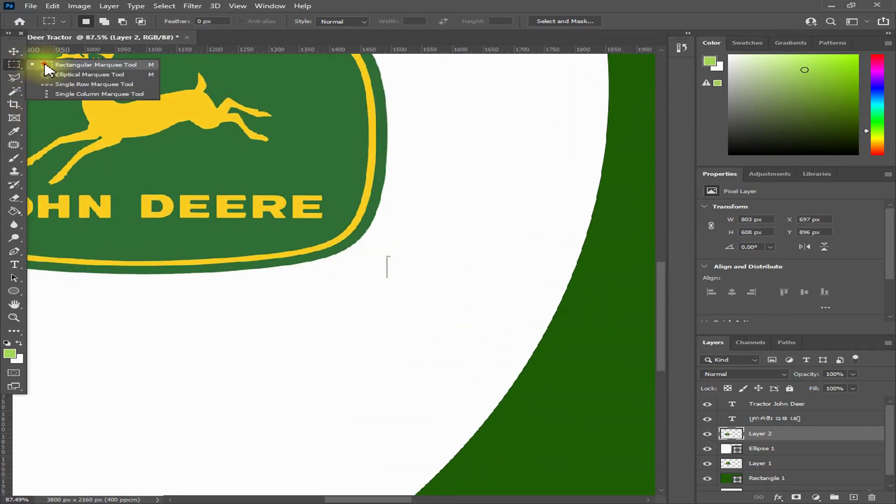
left_click(378, 247)
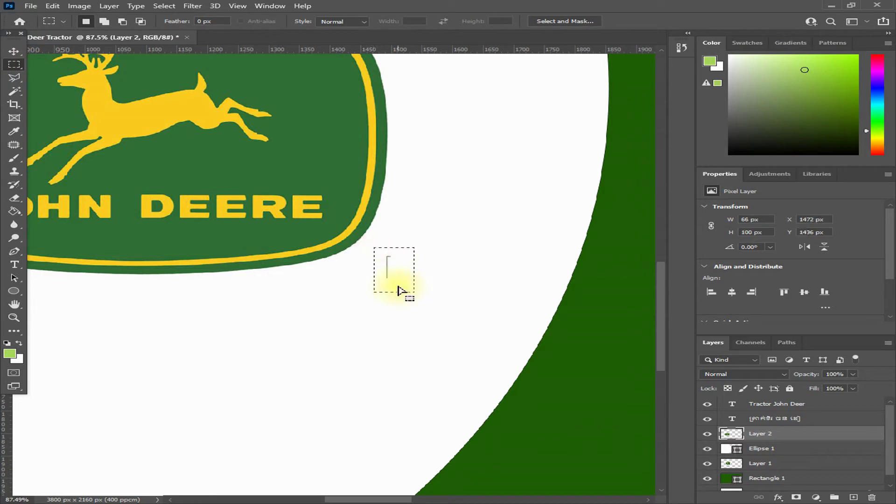
scroll(375, 286, "down", 2)
scroll(386, 296, "down", 2)
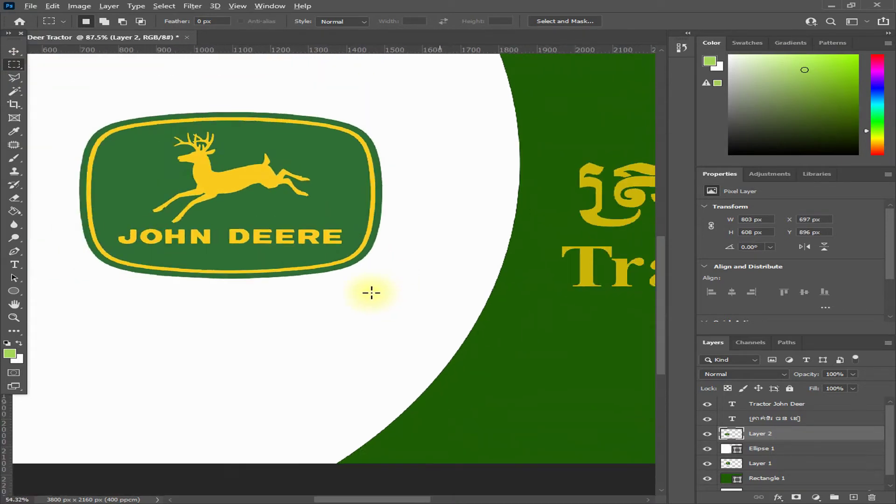
scroll(371, 293, "down", 2)
scroll(320, 280, "down", 2)
scroll(322, 281, "down", 1)
scroll(369, 291, "up", 1)
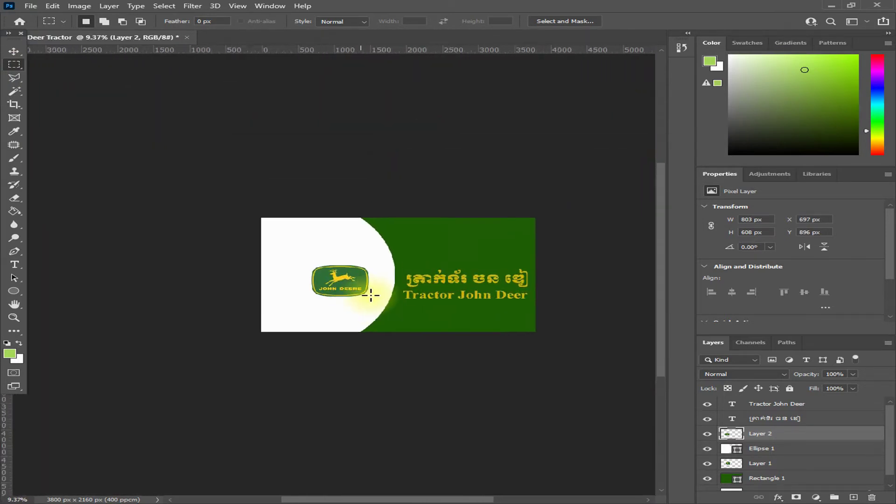
scroll(371, 295, "up", 2)
- Move the John Deere logo onto the green area above the Khmer title
left_click(14, 51)
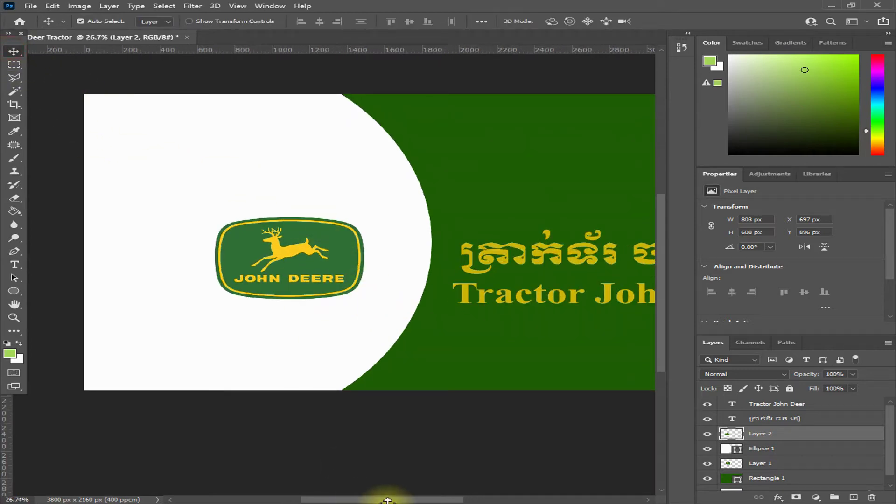
left_click_drag(383, 500, 410, 499)
left_click_drag(191, 282, 520, 184)
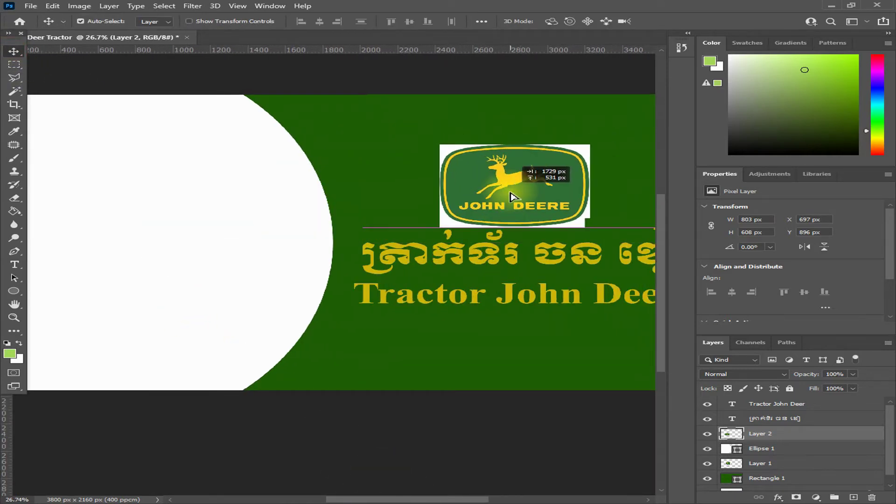
scroll(612, 182, "up", 3)
scroll(566, 160, "up", 1)
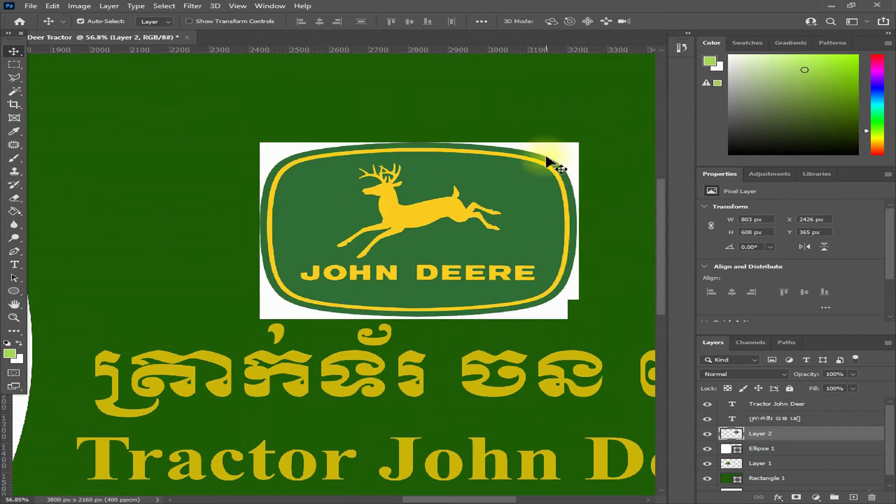
- Select the logo's white corners with the Magic Wand, delete them, and deselect
left_click(15, 78)
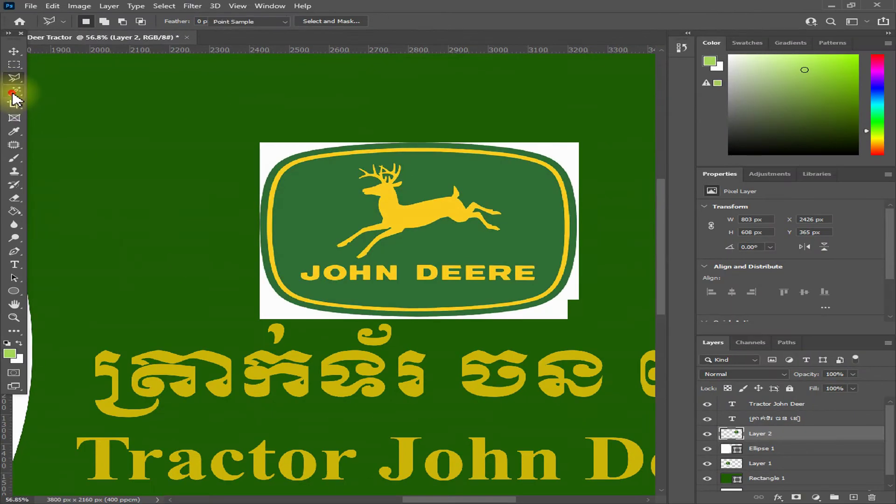
right_click(13, 93)
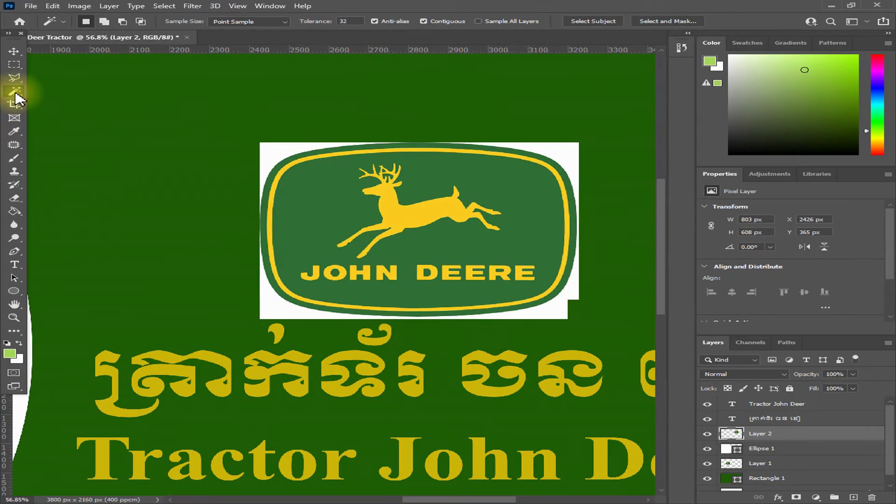
right_click(15, 94)
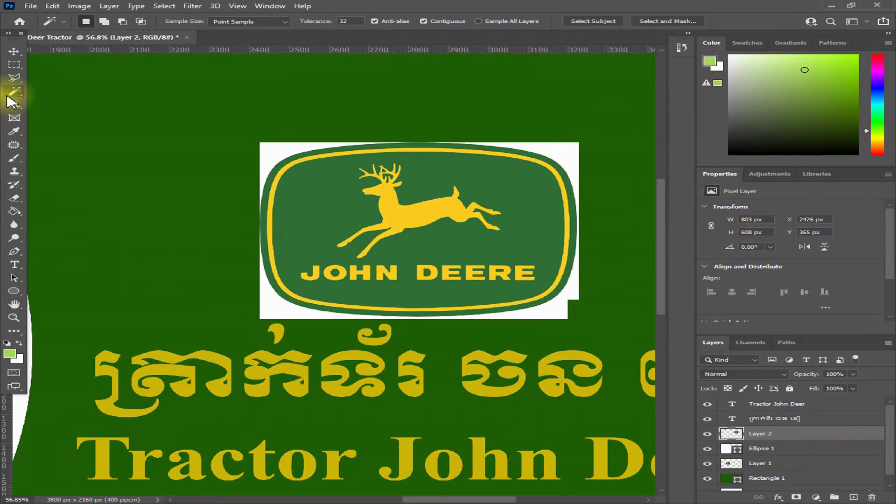
right_click(14, 92)
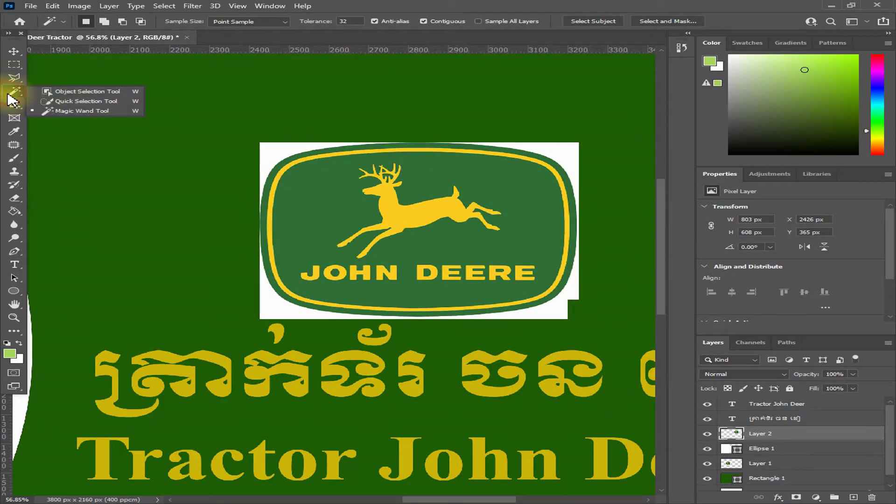
left_click(89, 119)
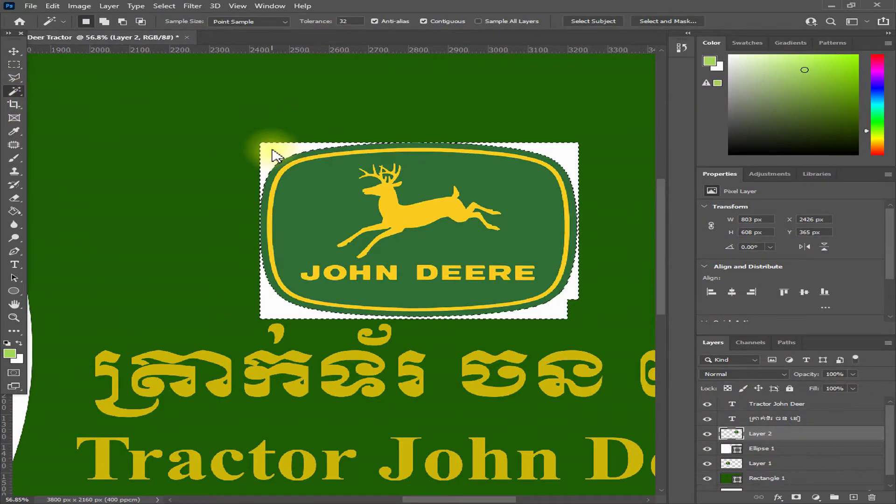
key("Delete")
key("ctrl+d")
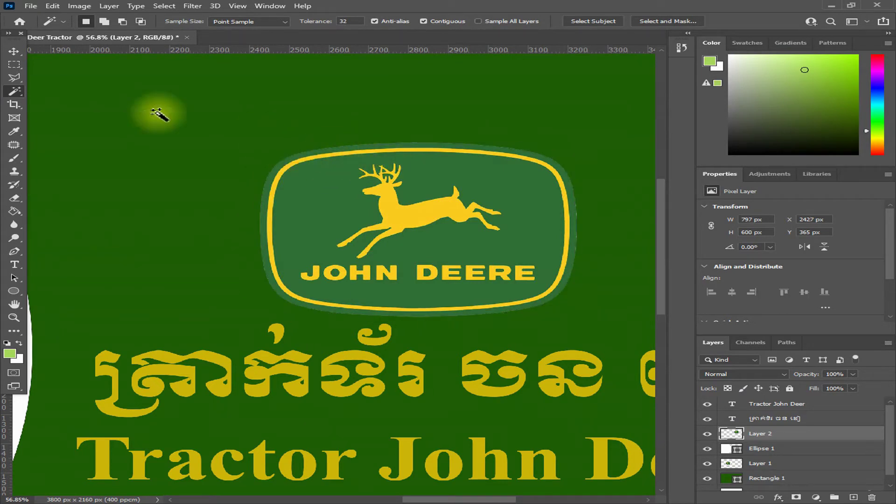
scroll(570, 238, "up", 3)
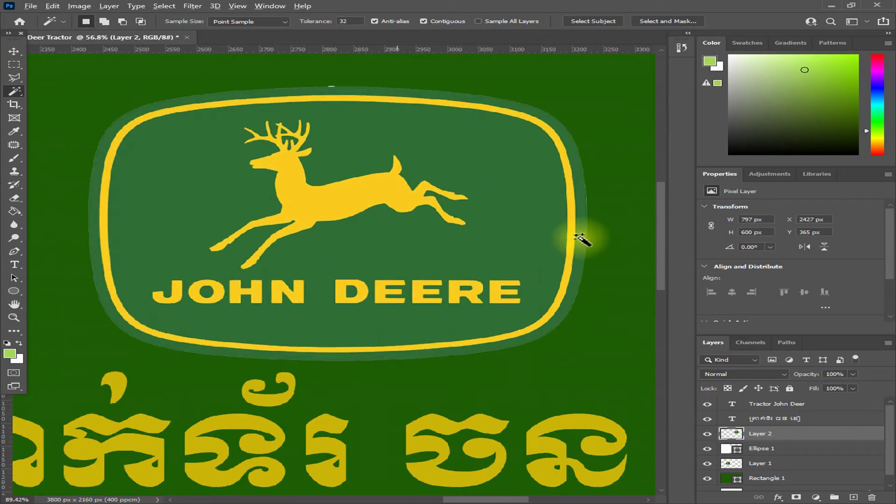
scroll(537, 159, "up", 3)
scroll(492, 229, "down", 3)
scroll(491, 240, "down", 3)
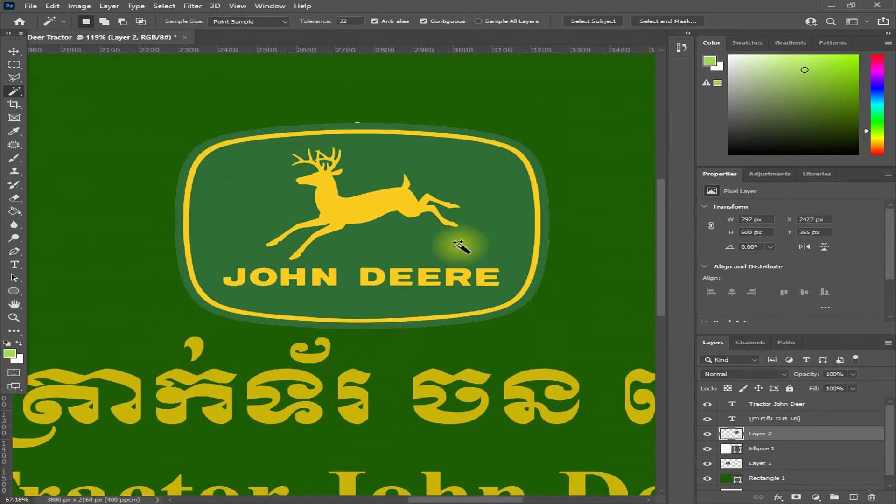
scroll(460, 244, "down", 3)
left_click(13, 51)
scroll(486, 286, "down", 1)
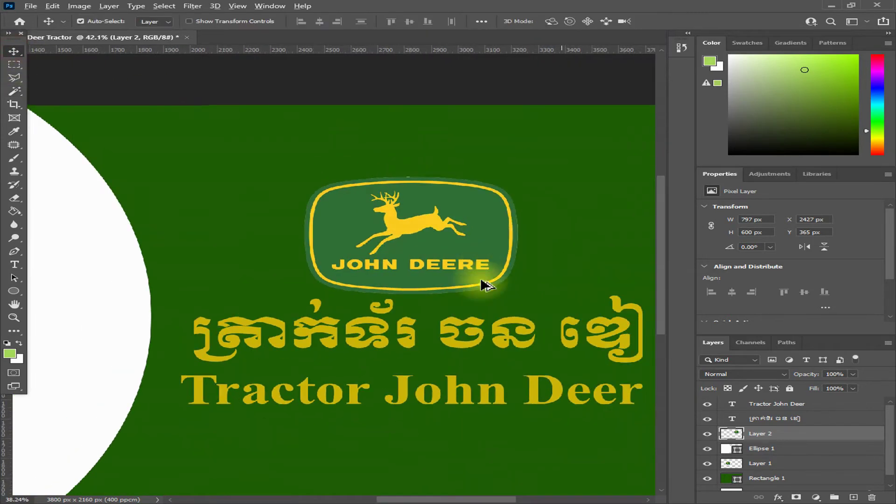
scroll(483, 284, "down", 2)
scroll(464, 270, "up", 1)
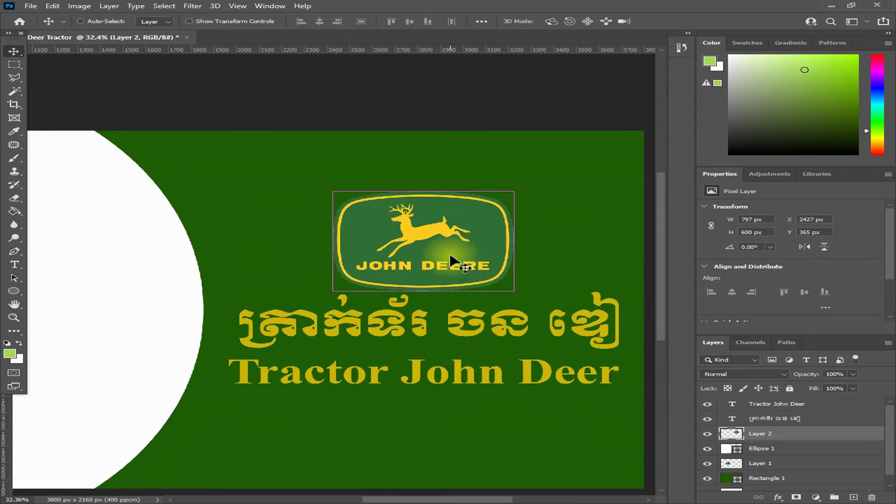
- Lighten the logo by bending the RGB curve upward in Curves
key("ctrl+m")
left_click_drag(473, 86, 800, 137)
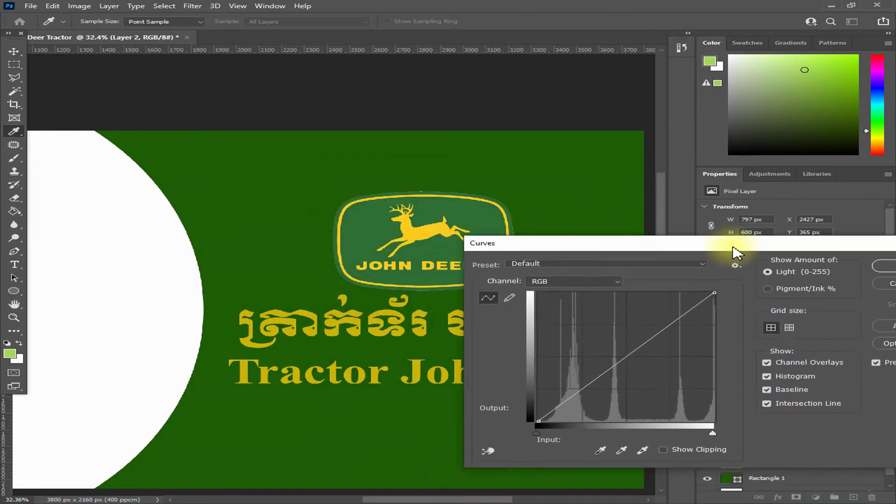
left_click_drag(677, 256, 671, 252)
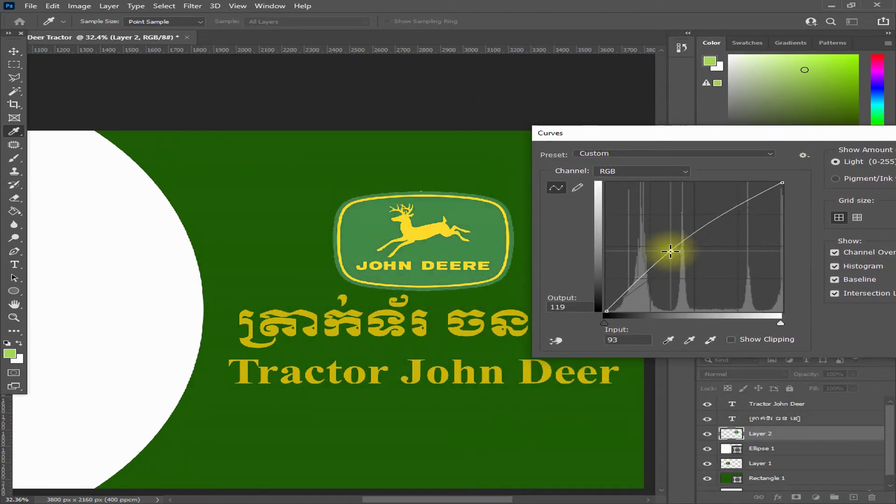
left_click_drag(754, 136, 580, 122)
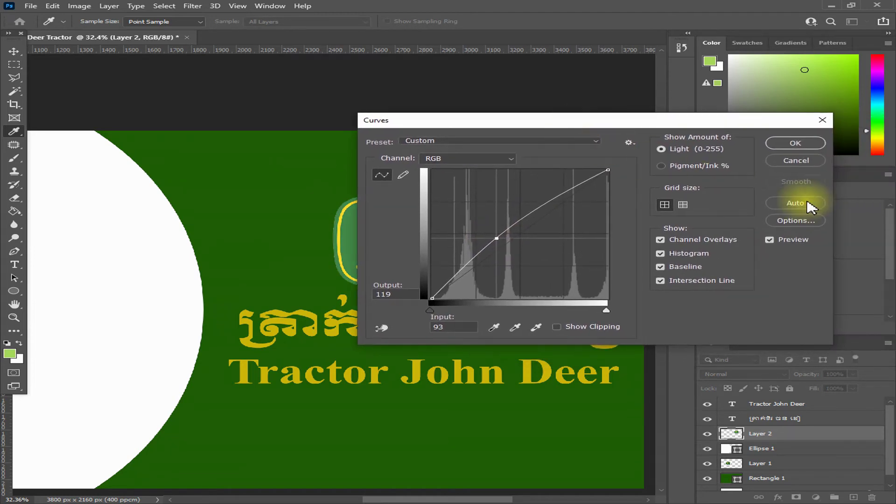
left_click(795, 143)
key("v")
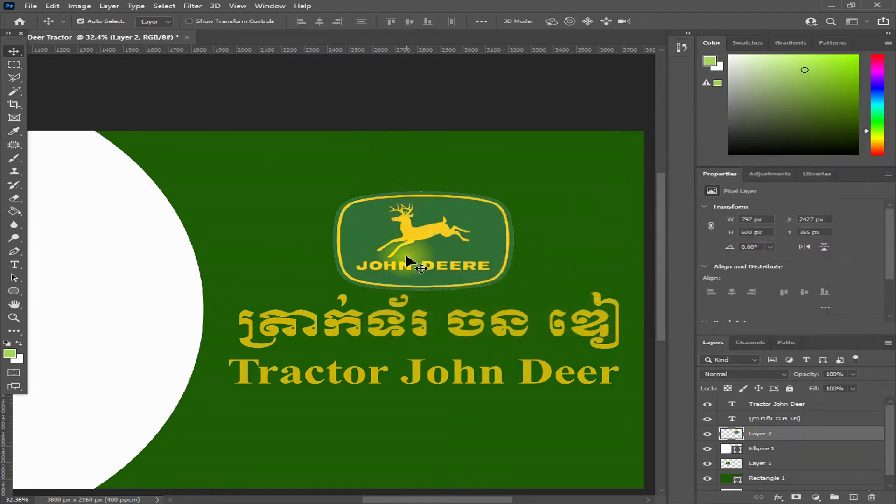
- Nudge the logo slightly higher, centred above the gold Khmer and English titles
scroll(406, 259, "down", 3)
scroll(421, 220, "up", 1)
mouse_move(428, 255)
left_mouse_down()
mouse_move(429, 245)
mouse_move(435, 251)
mouse_move(425, 255)
left_mouse_up()
scroll(418, 266, "up", 1)
scroll(416, 266, "up", 2)
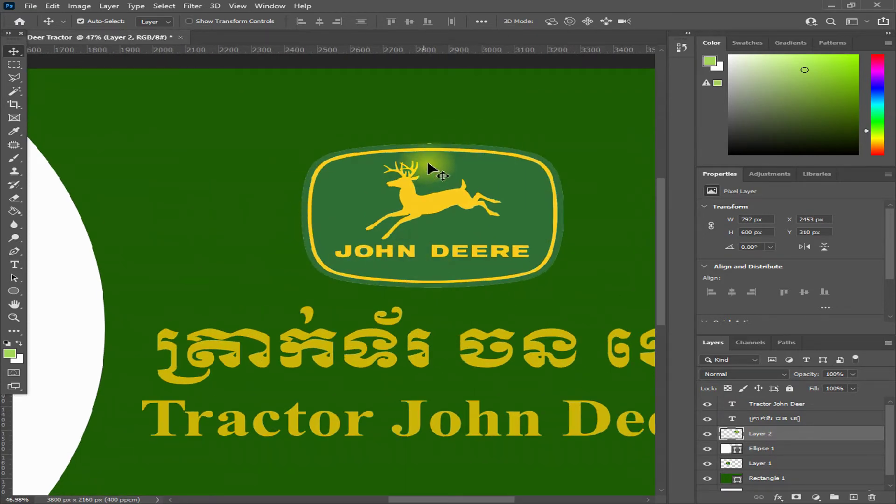
scroll(486, 230, "up", 1)
scroll(483, 224, "up", 1)
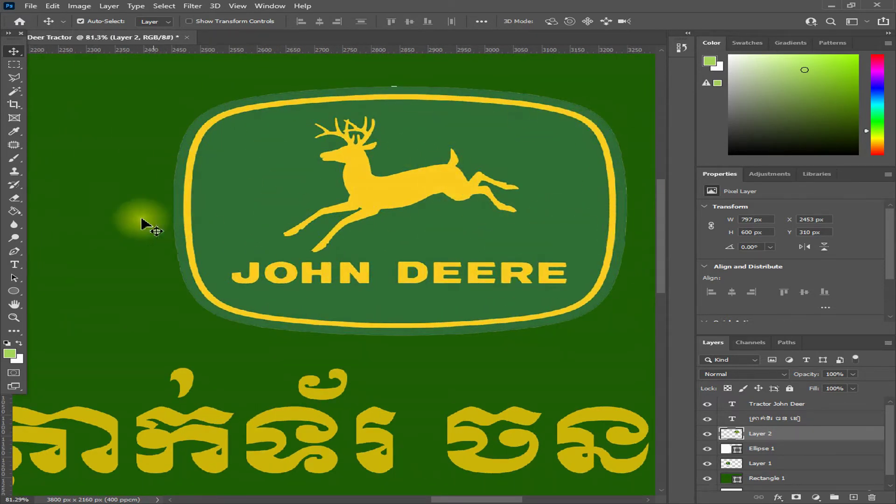
scroll(441, 206, "down", 3)
scroll(423, 224, "down", 3)
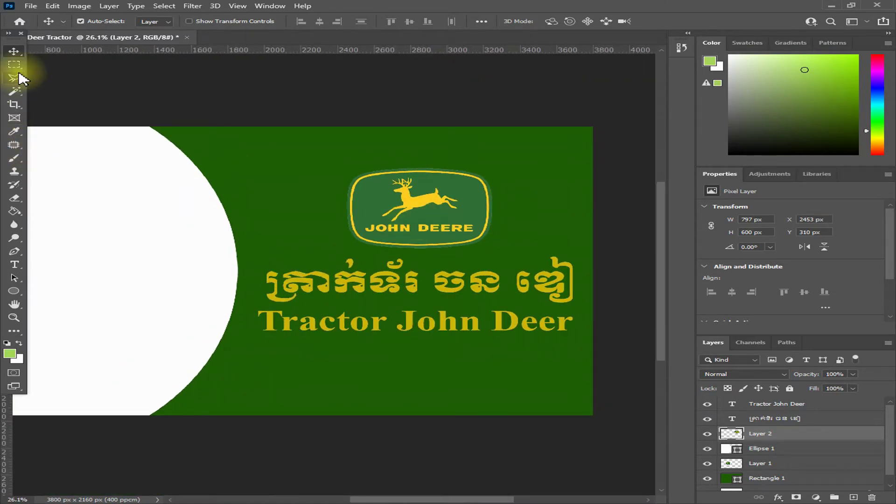
- Draw a rectangle left of the logo filled with the logo's own green, 326f36
right_click(14, 291)
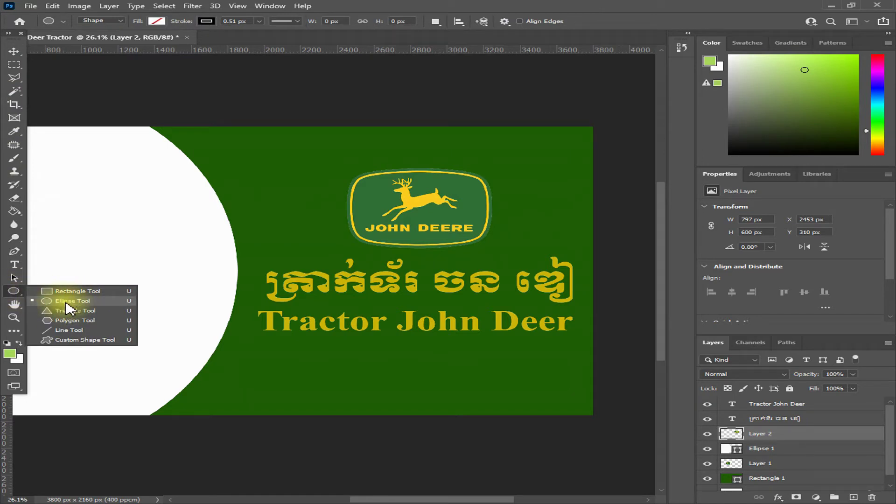
left_click(70, 291)
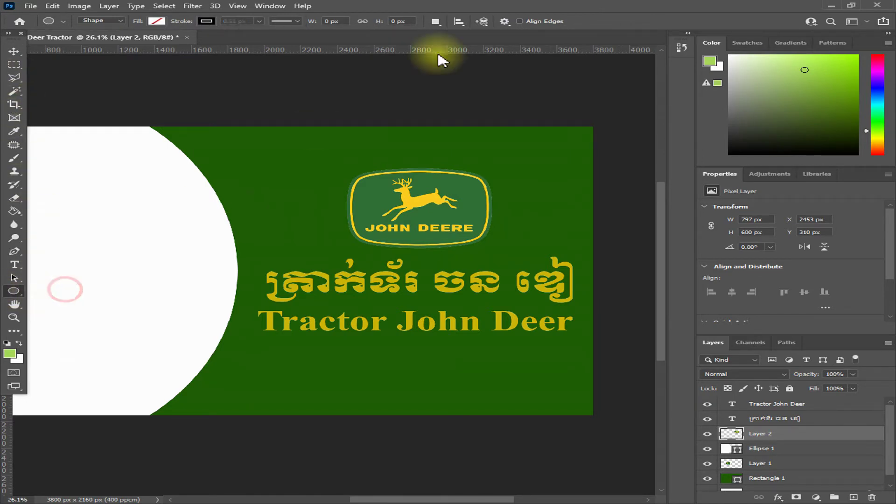
mouse_move(244, 145)
left_mouse_down()
mouse_move(351, 185)
mouse_move(345, 191)
left_mouse_up()
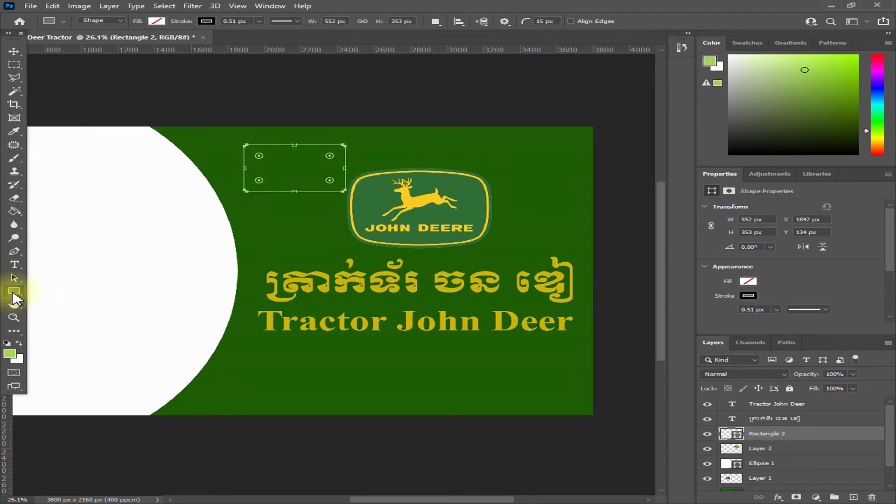
left_click(157, 21)
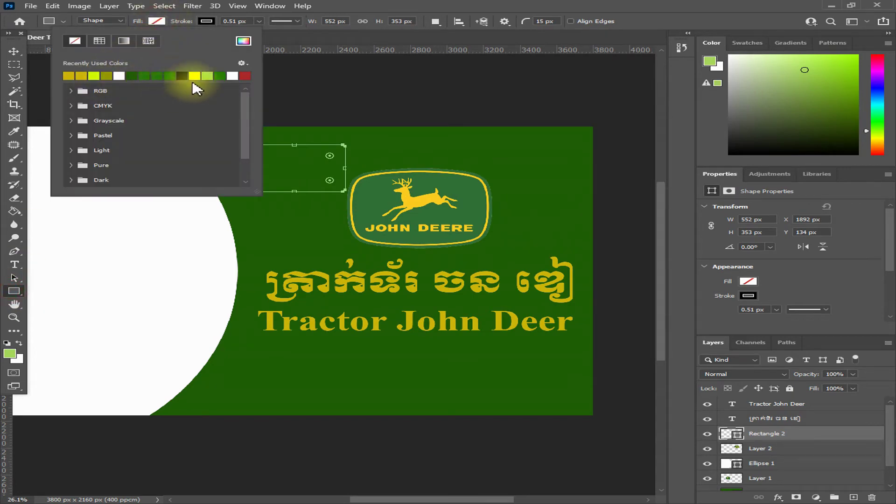
left_click(243, 40)
left_click(376, 197)
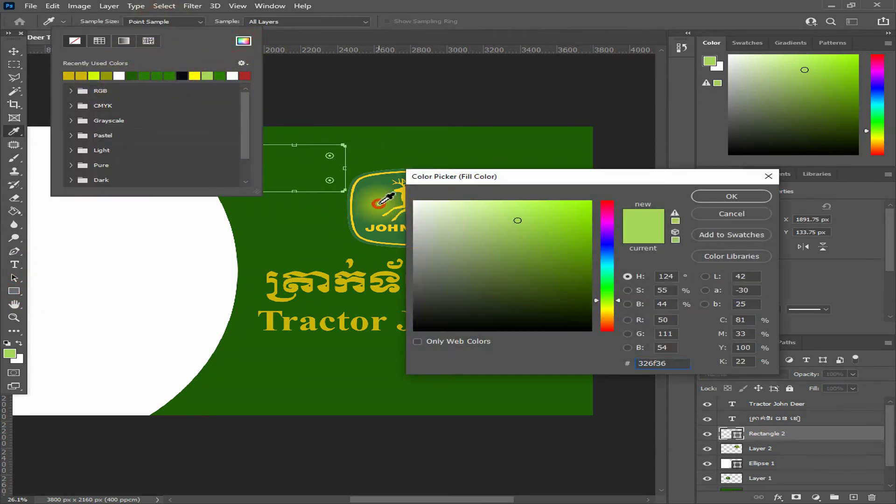
left_click(732, 196)
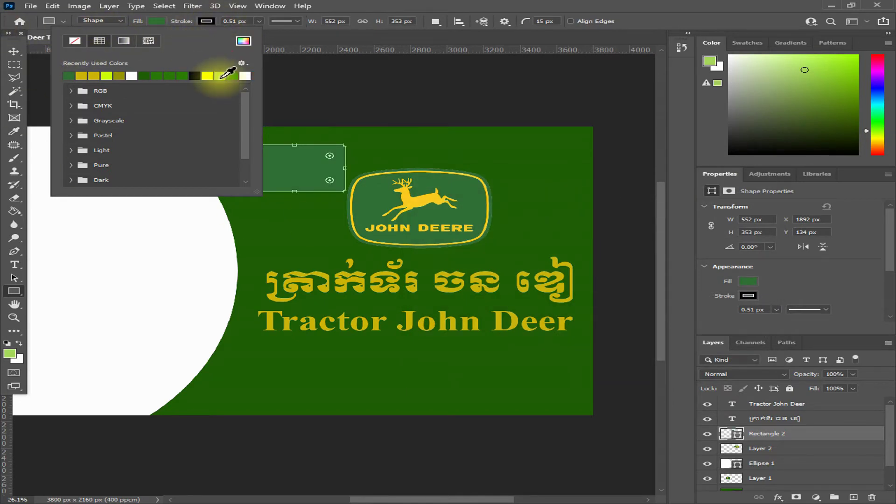
left_click(11, 51)
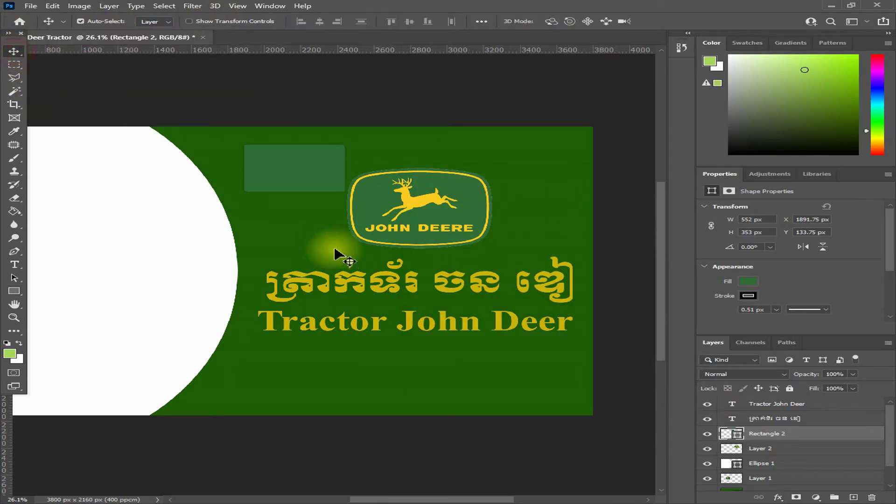
scroll(360, 211, "up", 2)
mouse_move(279, 152)
left_mouse_down()
mouse_move(451, 221)
mouse_move(301, 210)
left_mouse_up()
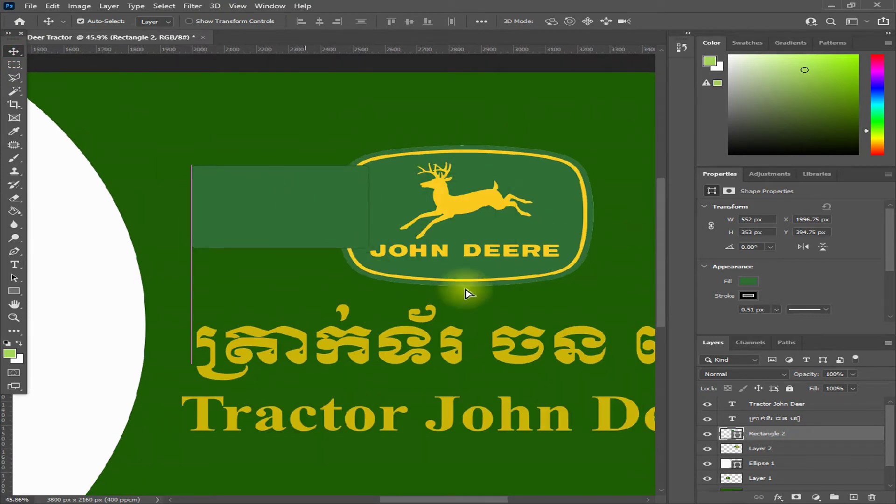
left_click(768, 454)
left_click(708, 449)
left_click_drag(759, 451, 760, 429)
left_click_drag(294, 195, 464, 206)
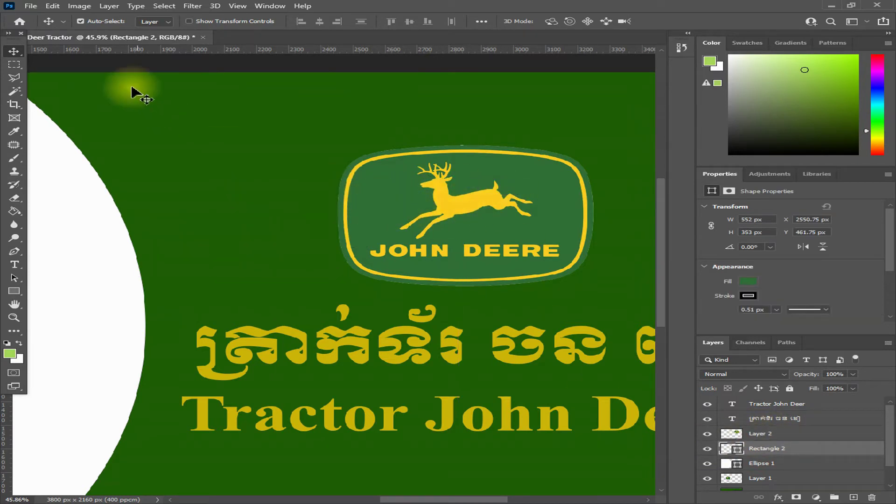
left_click(109, 6)
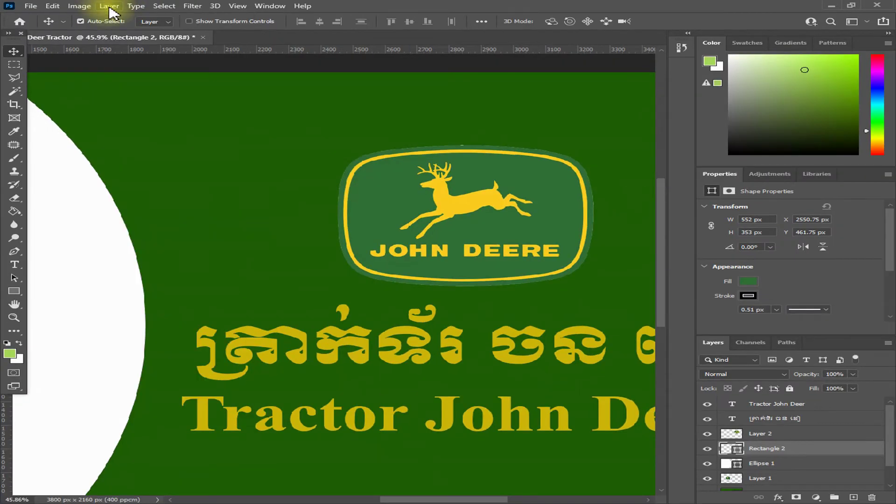
left_click(109, 6)
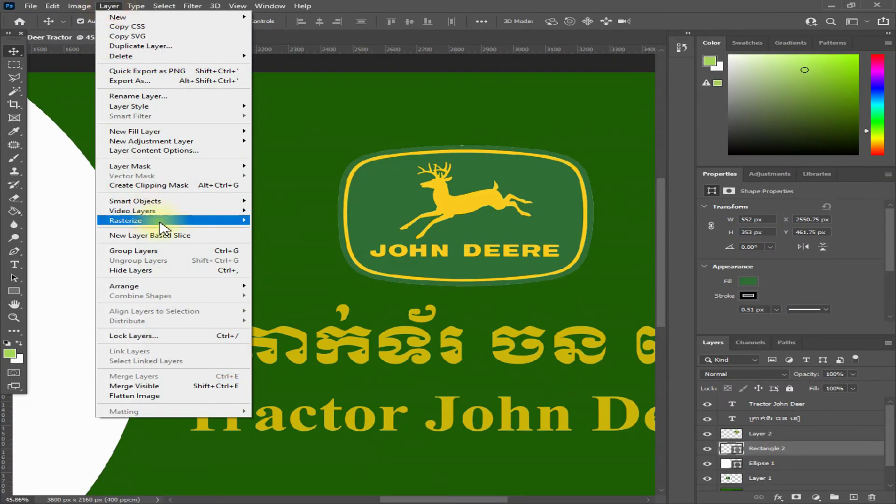
left_click(190, 186)
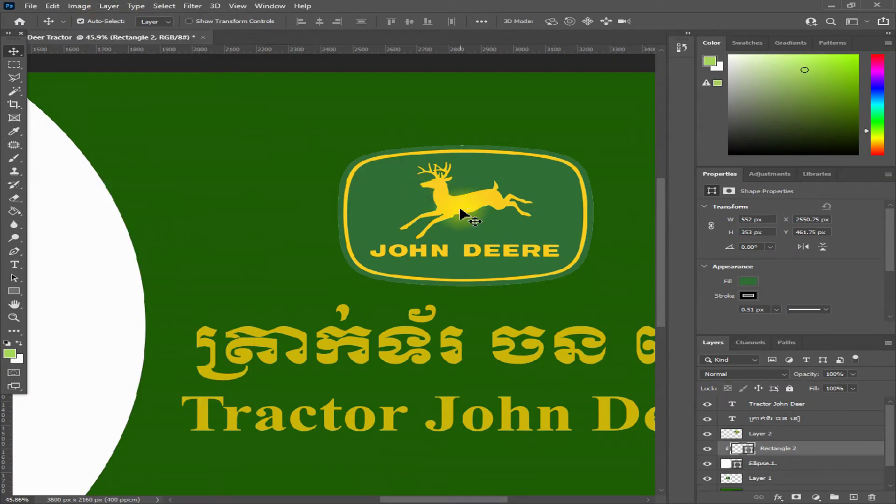
key("ctrl+t")
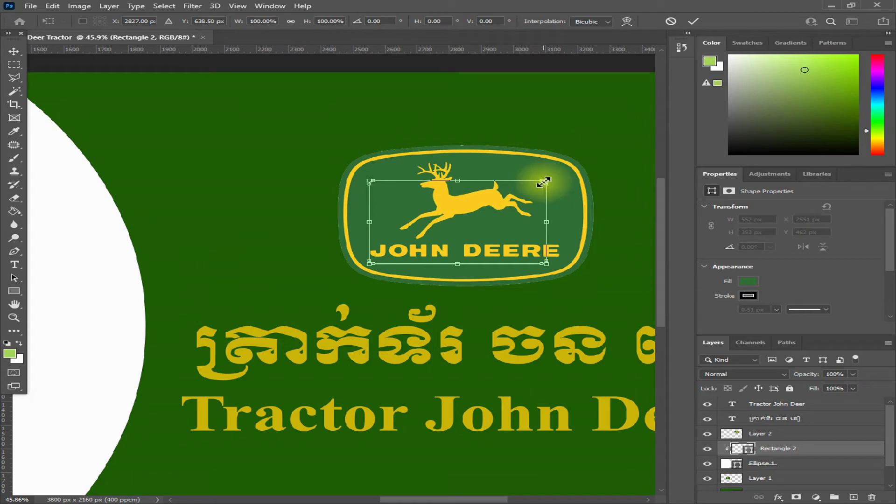
key("Return")
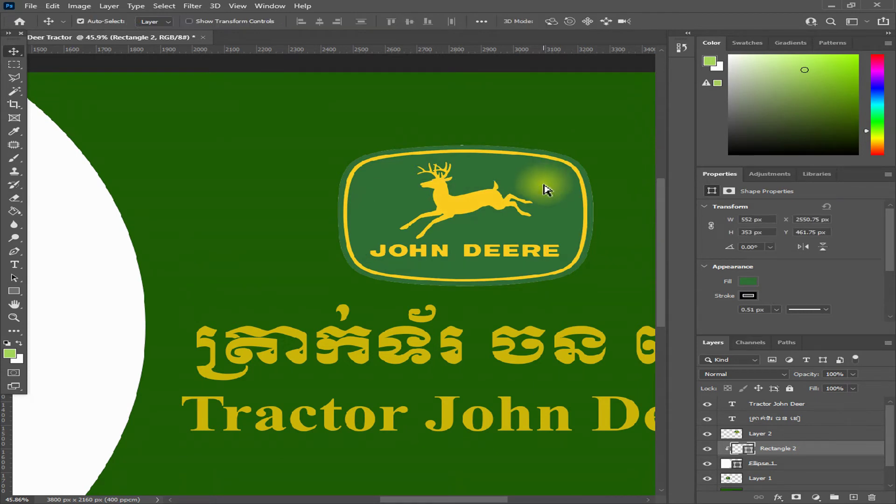
key("ctrl")
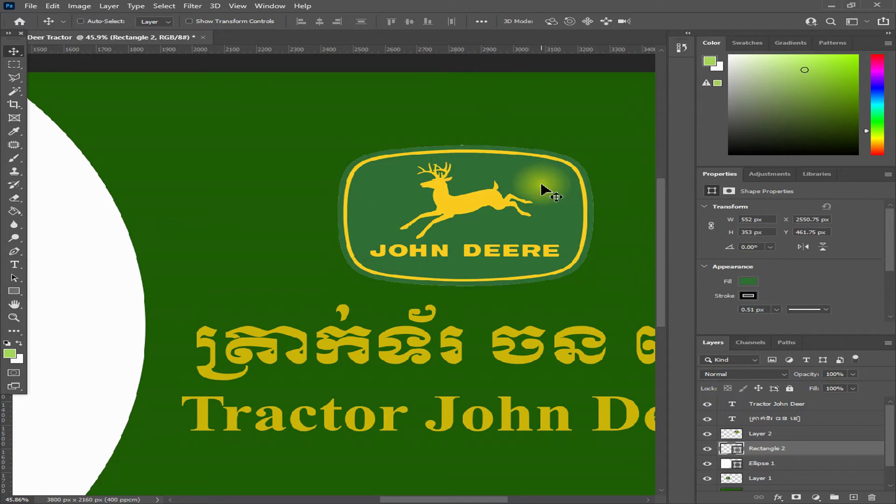
left_click(761, 434)
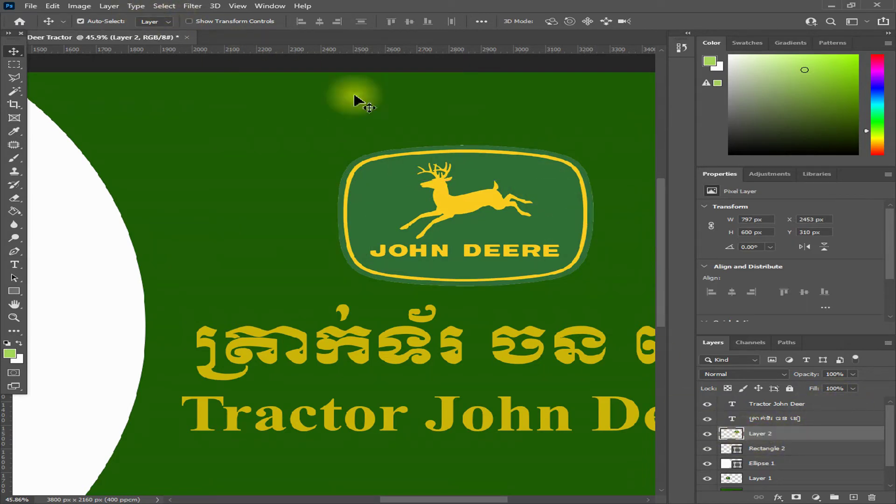
- Clip Layer 2 to Rectangle 2 and rescale the logo with Free Transform
left_click(111, 6)
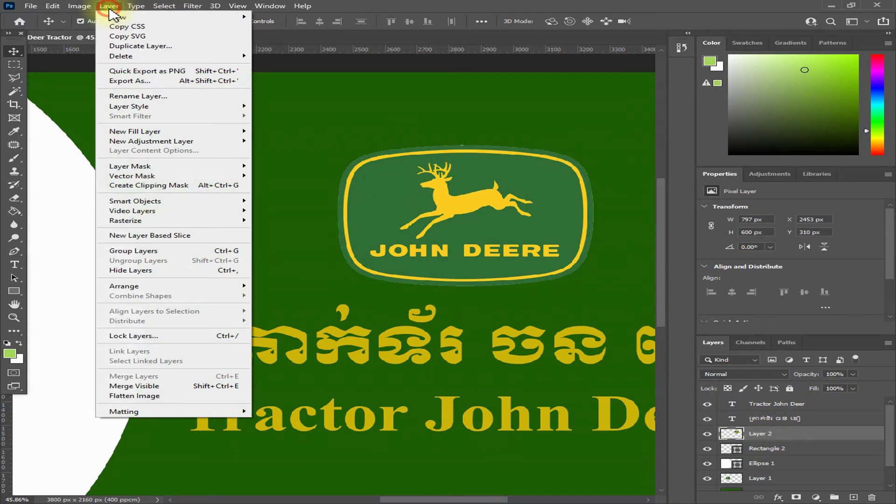
left_click(190, 187)
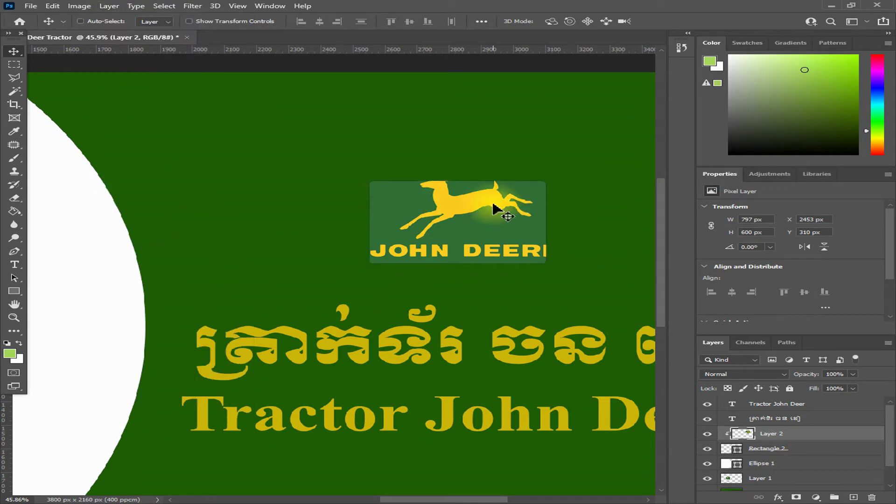
key("ctrl+t")
mouse_move(593, 144)
left_mouse_down()
mouse_move(568, 164)
mouse_move(564, 151)
left_mouse_up()
left_click_drag(488, 210, 499, 234)
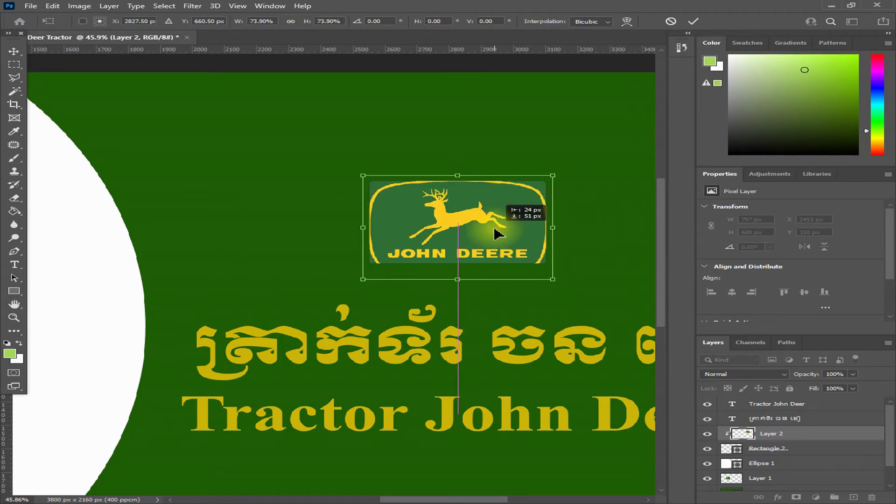
mouse_move(553, 176)
left_mouse_down()
mouse_move(572, 172)
mouse_move(537, 181)
mouse_move(563, 187)
left_mouse_up()
scroll(514, 228, "up", 5)
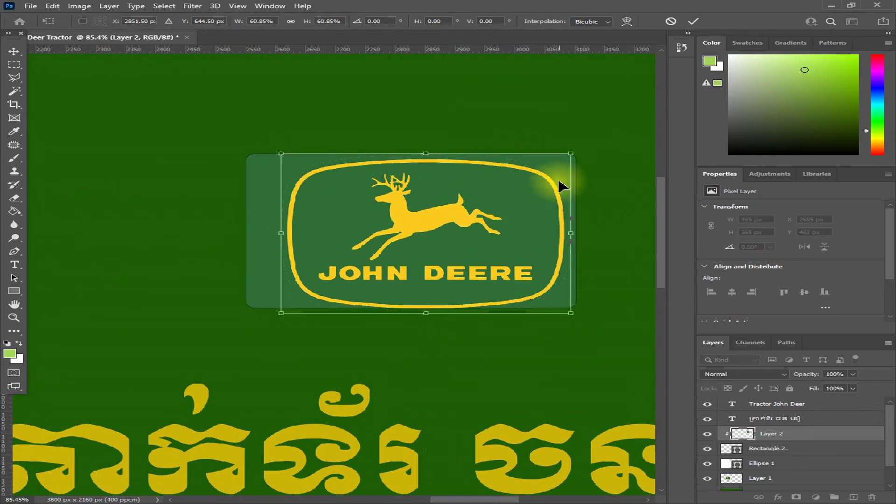
mouse_move(571, 154)
left_mouse_down()
mouse_move(621, 131)
mouse_move(581, 162)
left_mouse_up()
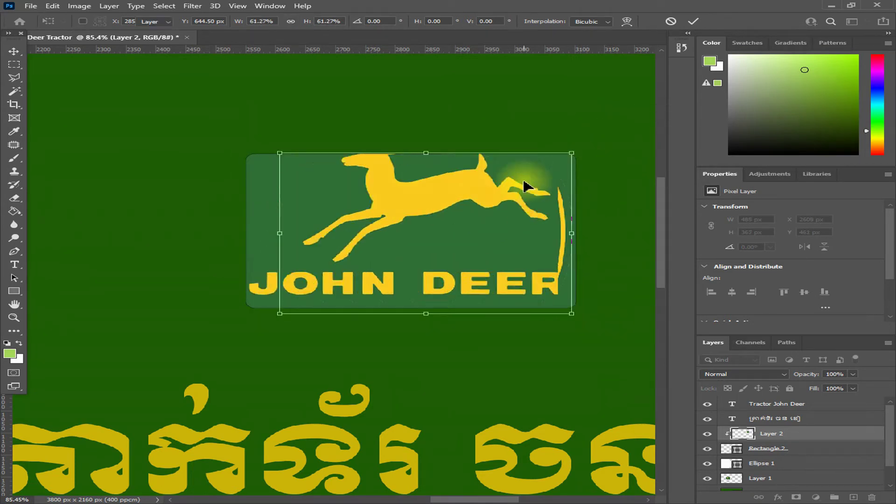
key("Return")
- Shift the logo slightly left, then undo the last two changes
left_click_drag(526, 228, 514, 228)
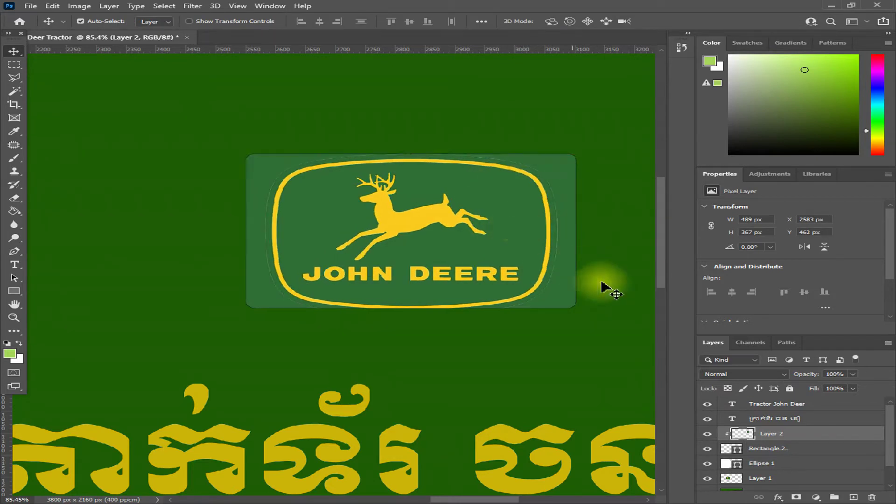
key("ctrl+z")
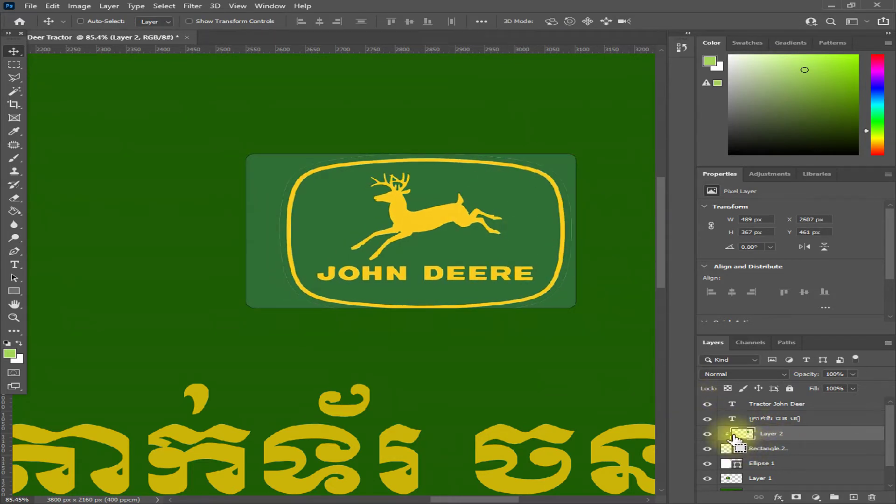
key("ctrl+z")
key("ctrl+z")
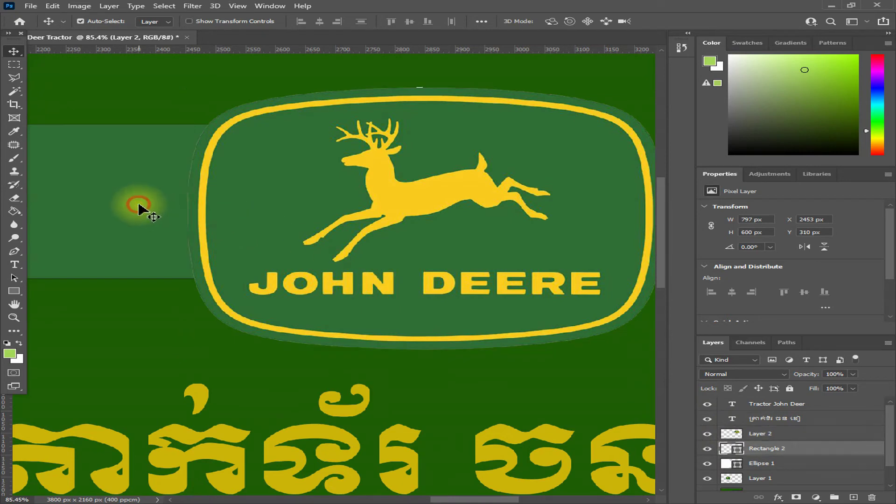
- Delete the lighter green Rectangle 2 band beside the logo
left_click(140, 206, "ctrl")
key("Delete")
scroll(456, 280, "down", 3)
scroll(565, 275, "up", 1)
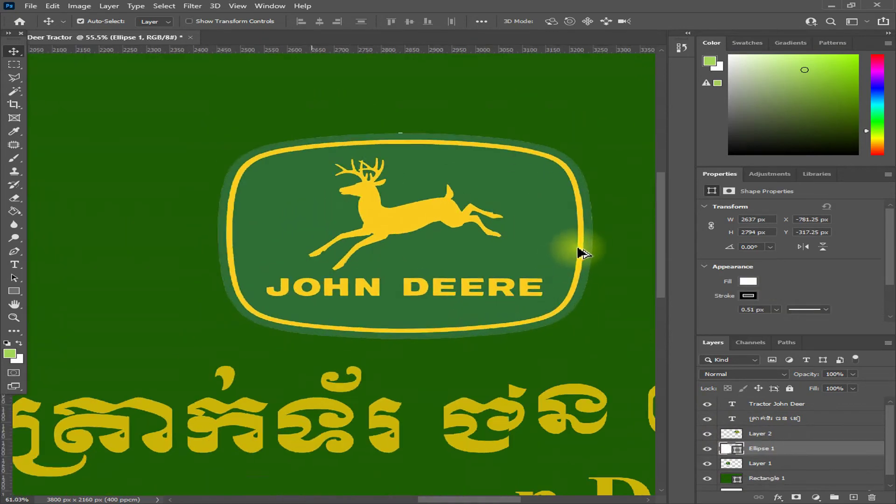
scroll(574, 234, "up", 2)
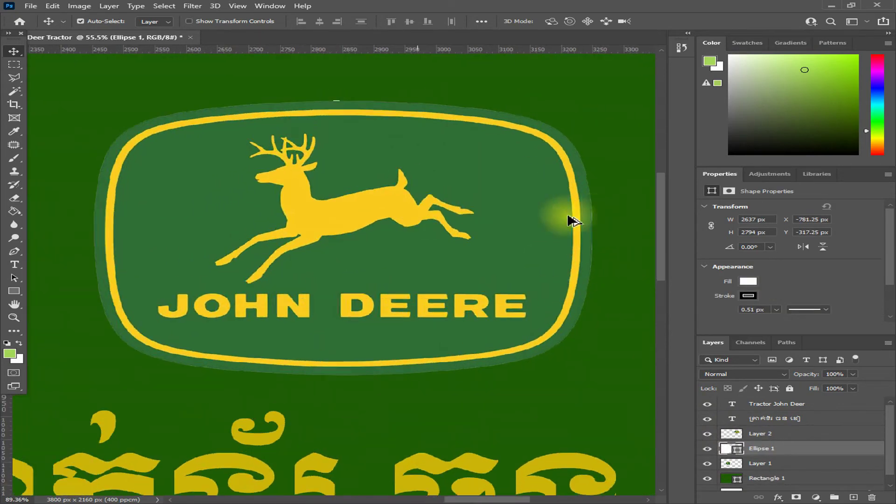
- Draw a rounded rectangle about 623 × 451 px inside the logo's yellow frame
right_click(14, 66)
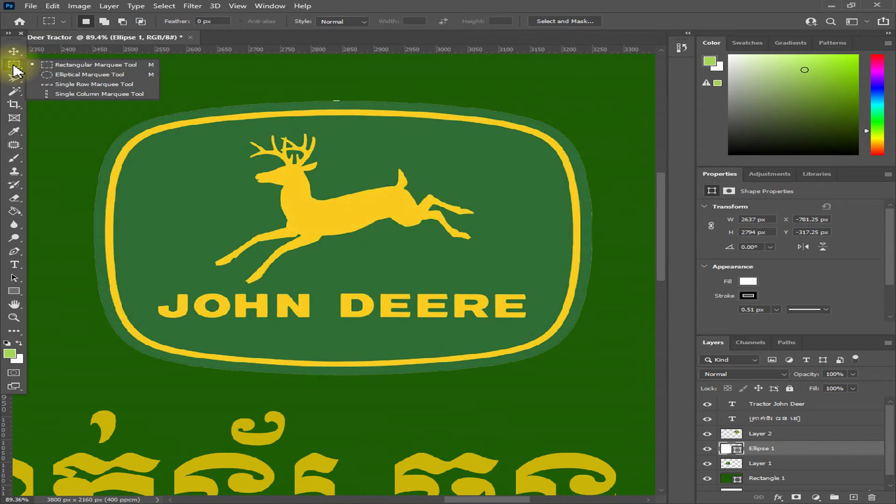
left_click(70, 64)
mouse_move(181, 134)
left_mouse_down()
mouse_move(559, 346)
mouse_move(524, 330)
mouse_move(527, 354)
left_mouse_up()
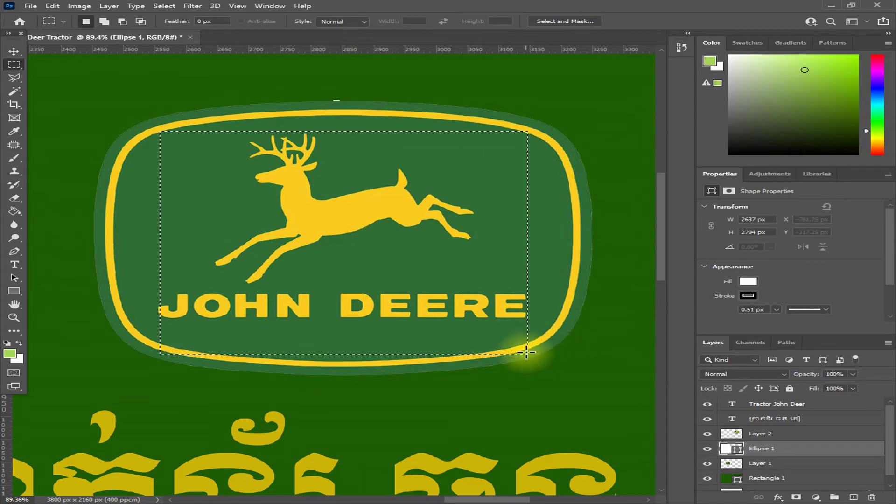
key("ctrl+d")
left_click(15, 289)
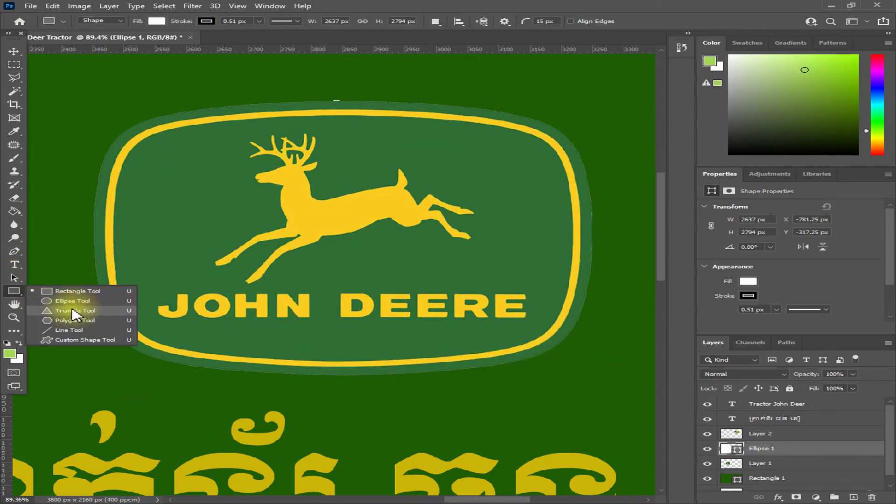
left_click(60, 293)
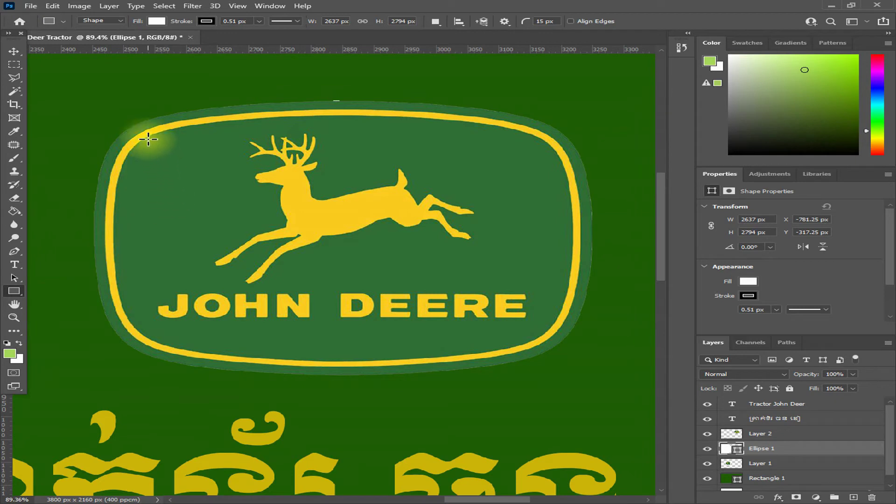
mouse_move(147, 137)
left_mouse_down()
mouse_move(536, 338)
mouse_move(501, 333)
mouse_move(535, 336)
left_mouse_up()
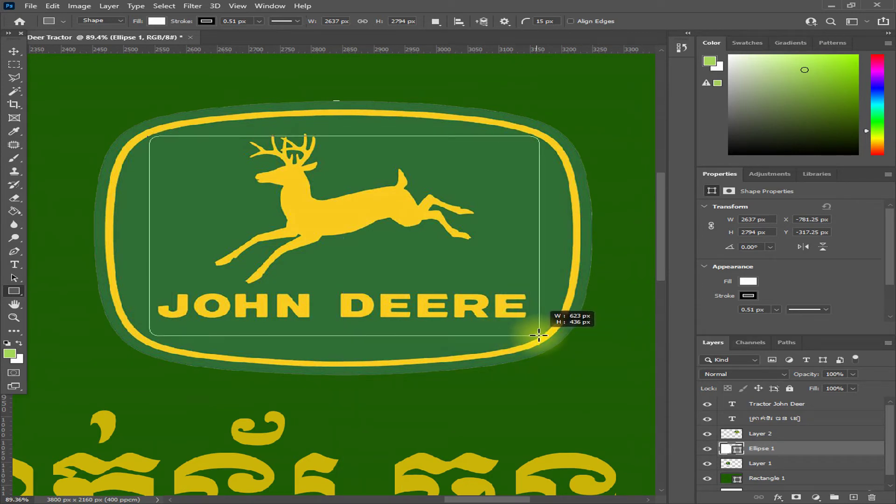
left_click_drag(539, 335, 539, 338)
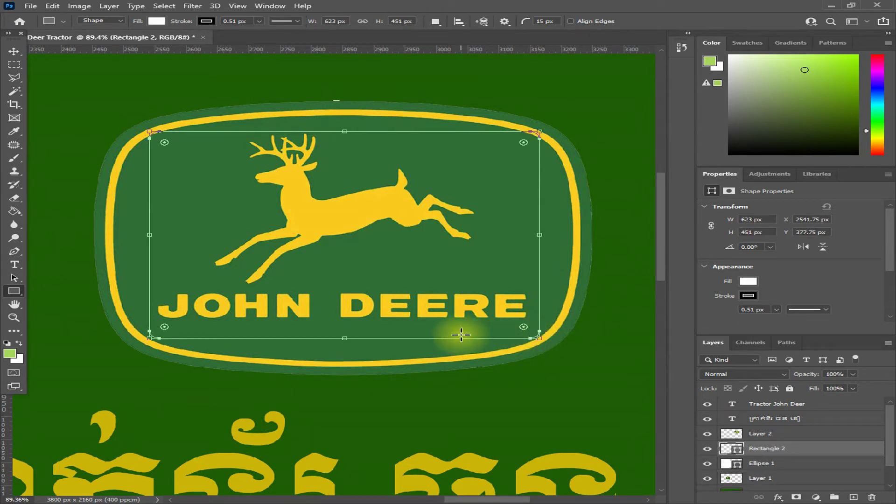
- Delete Rectangle 2, then drag an elliptical selection over the deer and JOHN DEERE lettering
left_click(13, 51)
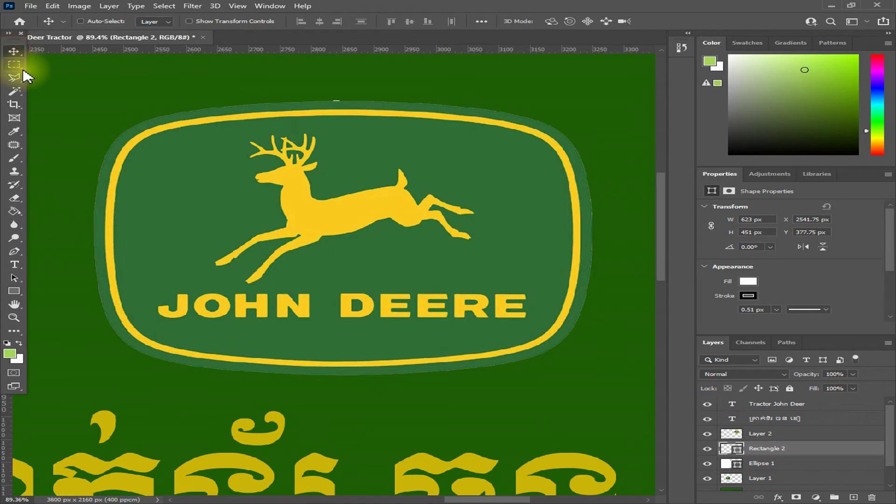
key("Delete")
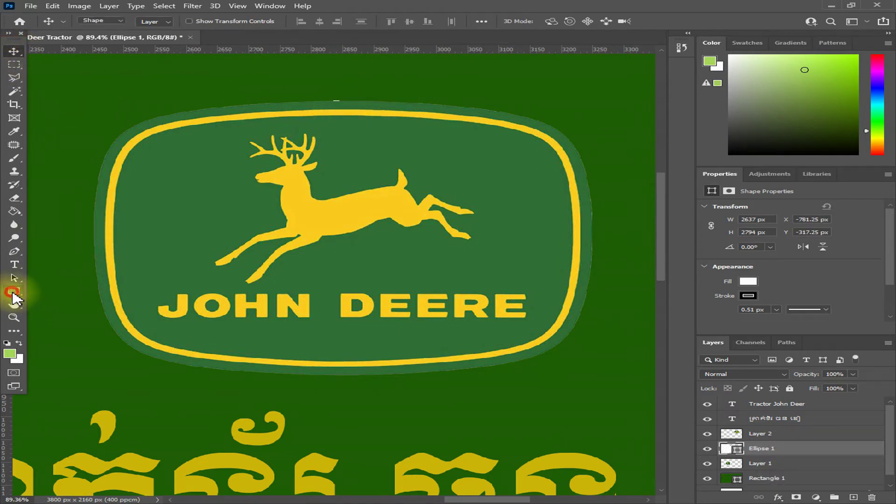
right_click(13, 292)
left_click(14, 67)
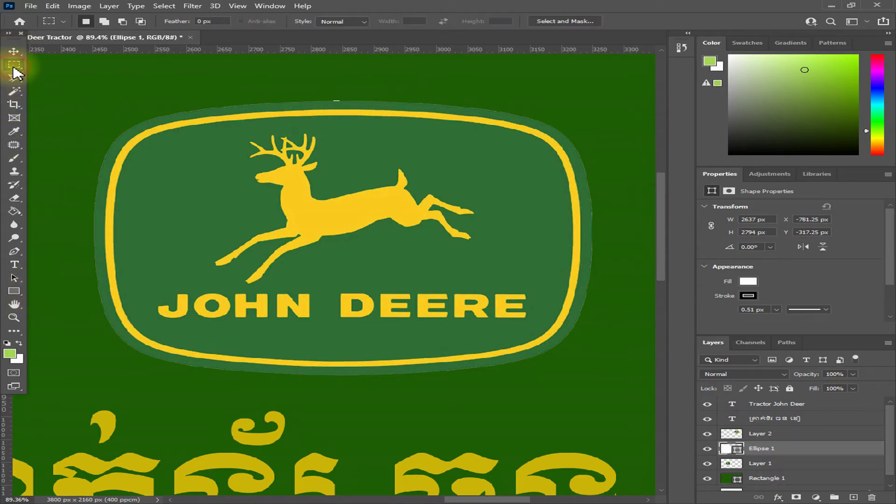
right_click(14, 65)
left_click(61, 61)
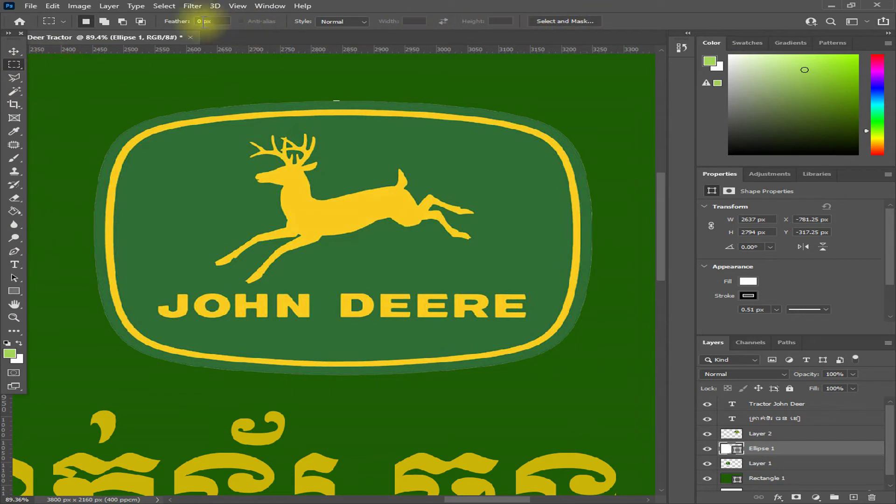
right_click(14, 64)
left_click(56, 74)
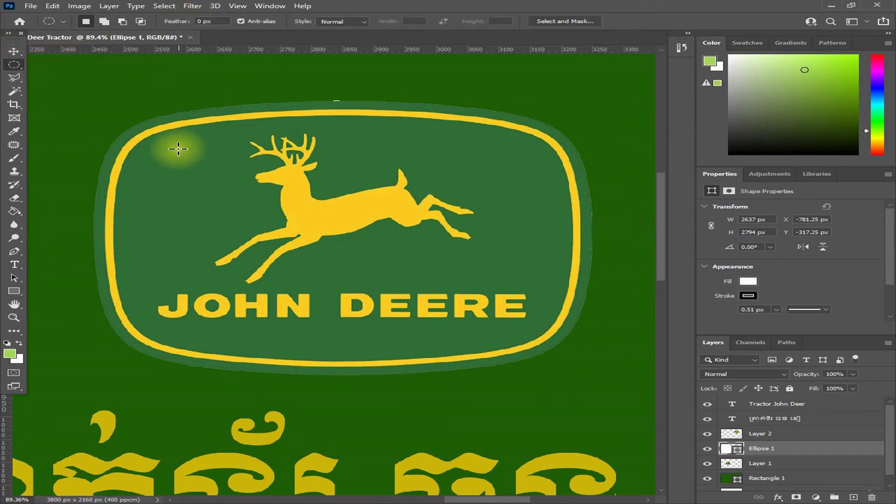
mouse_move(178, 146)
left_mouse_down()
mouse_move(524, 312)
mouse_move(597, 366)
mouse_move(566, 362)
left_mouse_up()
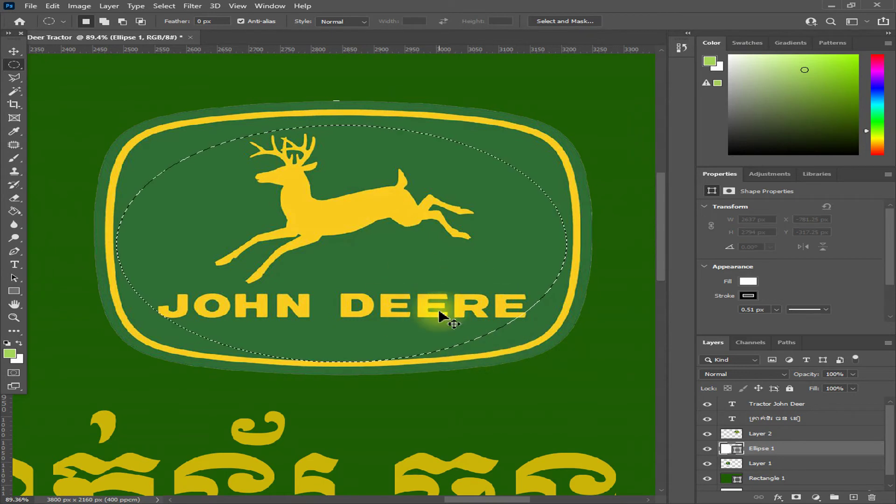
key("ctrl+d")
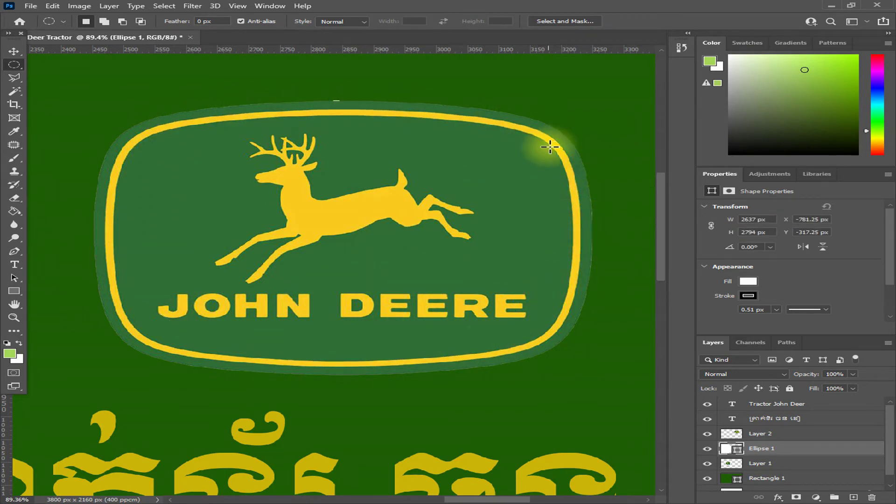
left_click(9, 53)
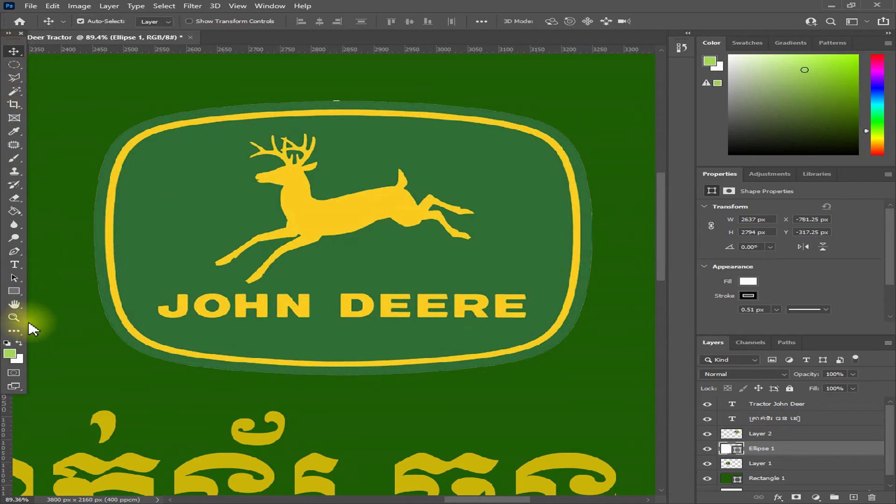
left_click(14, 293)
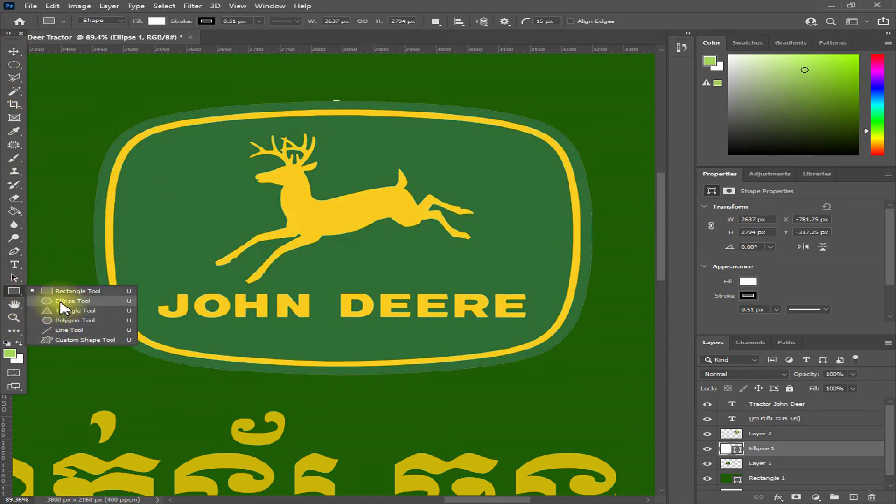
left_click(60, 291)
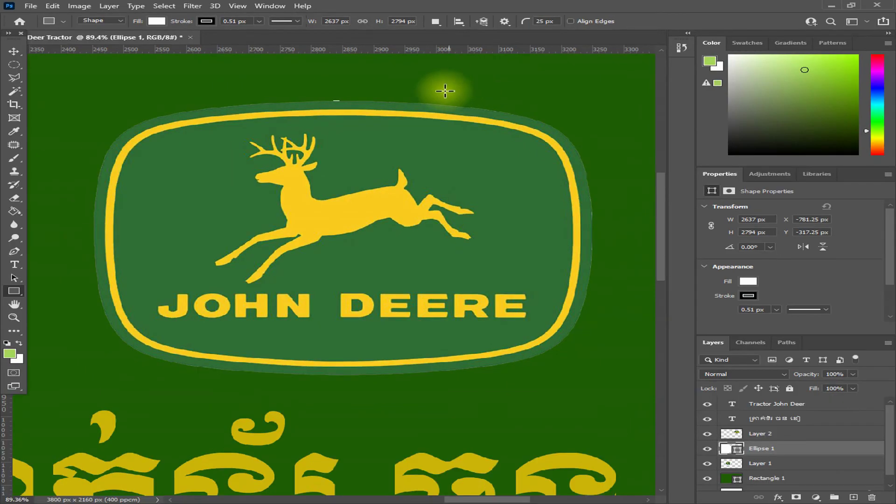
mouse_move(169, 137)
left_mouse_down()
mouse_move(317, 231)
mouse_move(544, 330)
mouse_move(522, 330)
mouse_move(538, 337)
left_mouse_up()
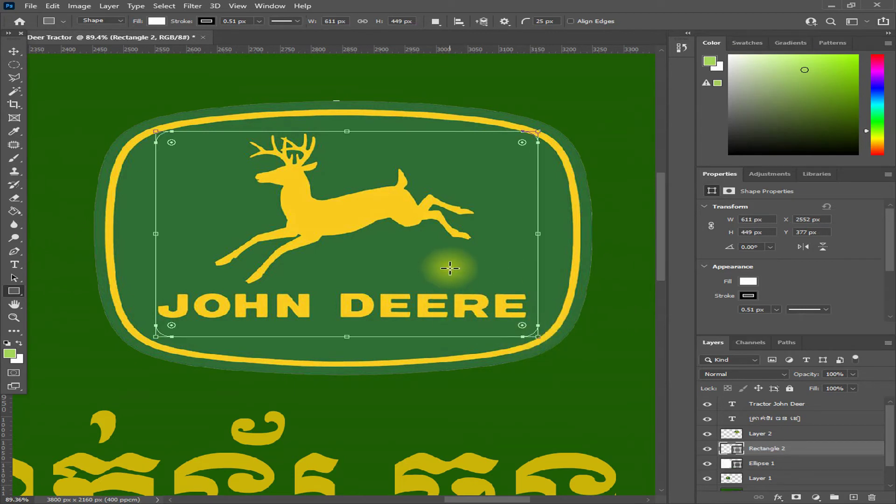
left_click(13, 51)
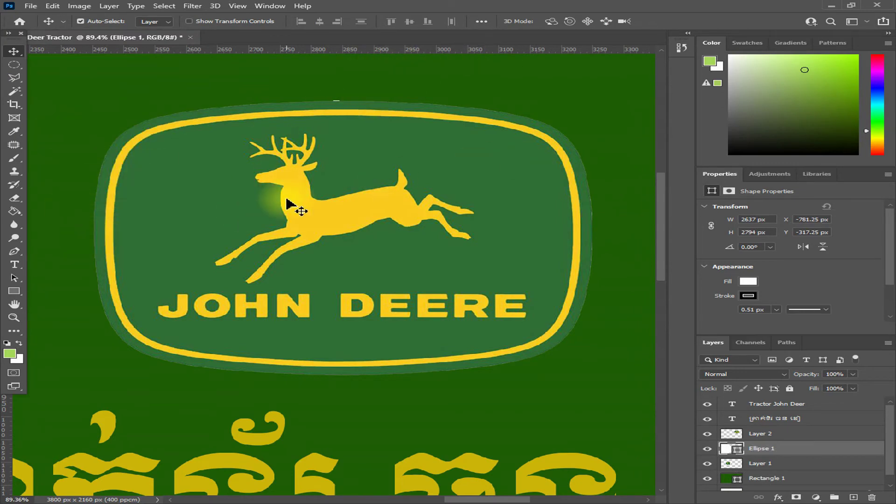
scroll(289, 215, "down", 2)
scroll(291, 280, "down", 2)
scroll(210, 327, "down", 1)
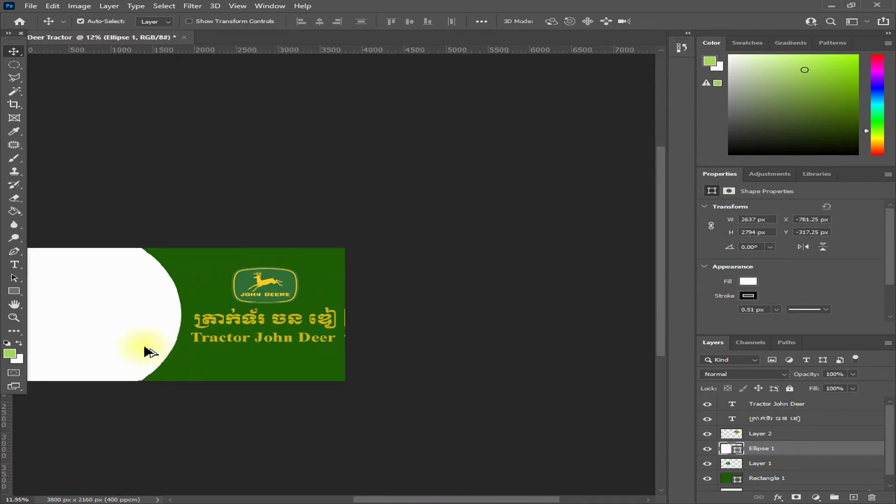
scroll(370, 315, "up", 1)
scroll(396, 191, "up", 1)
scroll(370, 152, "up", 1)
scroll(354, 157, "up", 1)
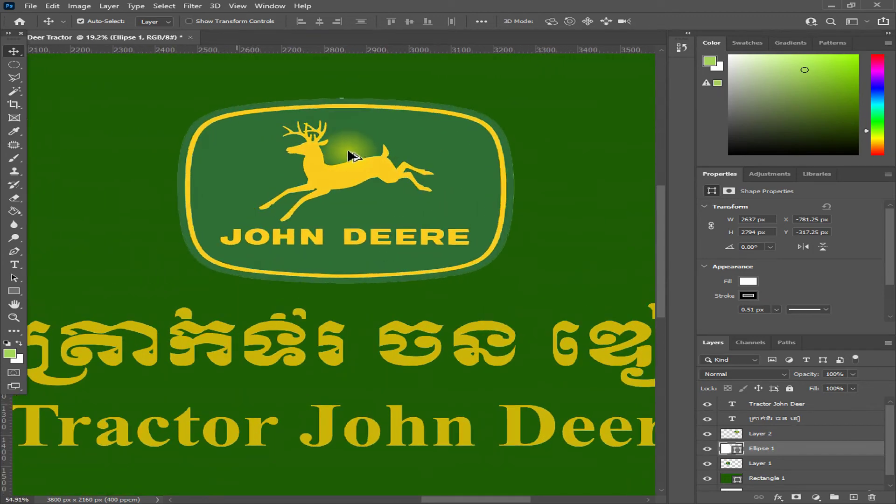
scroll(355, 154, "up", 2)
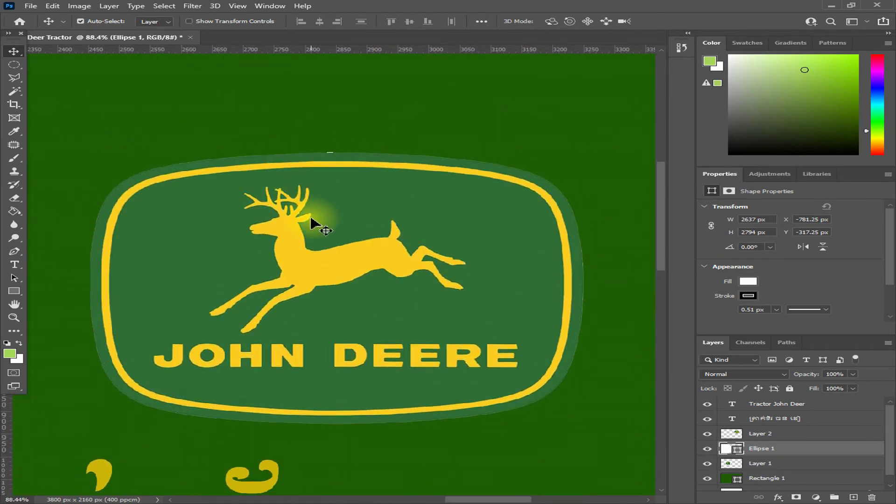
scroll(318, 224, "down", 1)
scroll(320, 226, "down", 2)
scroll(320, 226, "down", 1)
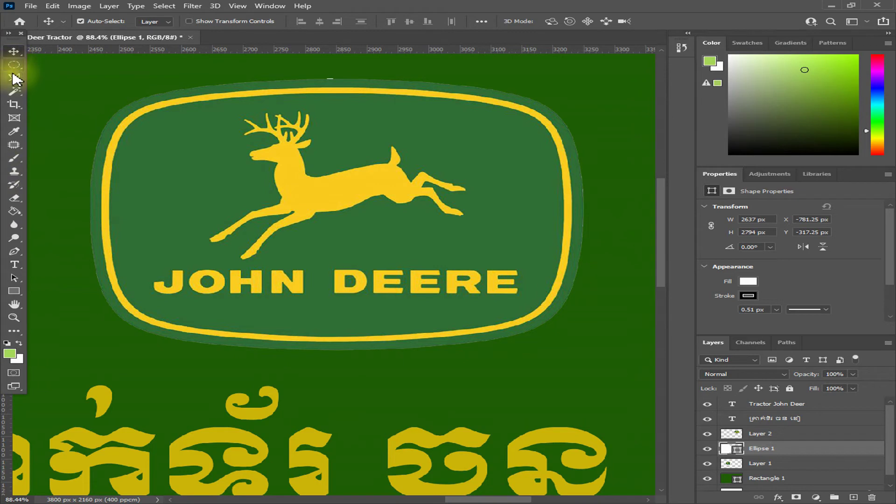
- Draw a 35 px-corner rounded rectangle, about 628 × 434 px, just inside the logo's border
left_click(14, 291)
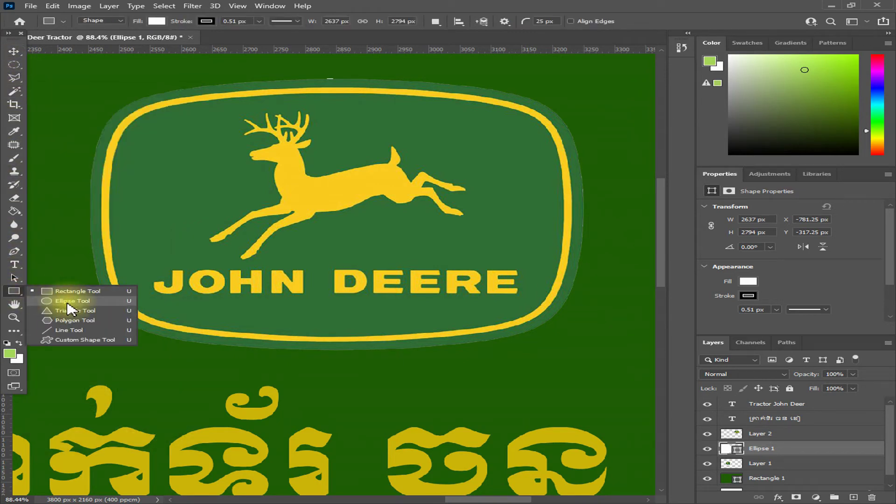
left_click(46, 291)
type("35")
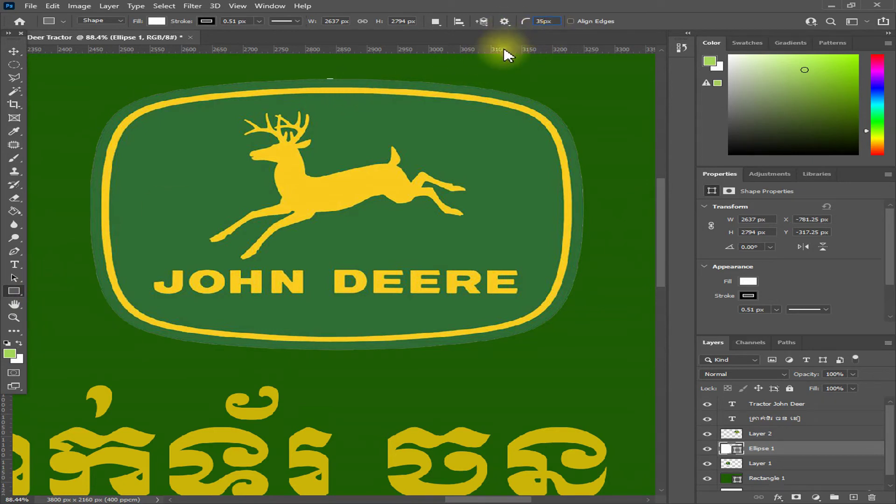
mouse_move(165, 130)
left_mouse_down()
mouse_move(496, 319)
mouse_move(507, 294)
mouse_move(529, 310)
left_mouse_up()
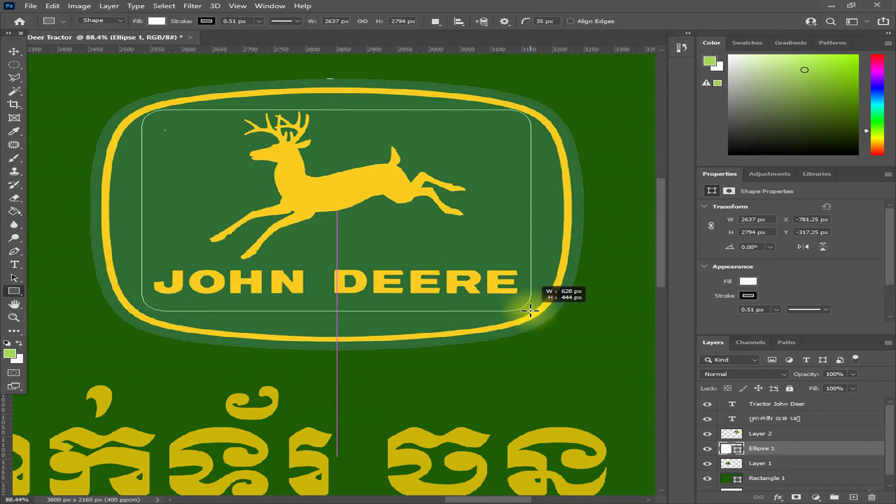
left_click_drag(531, 307, 531, 307)
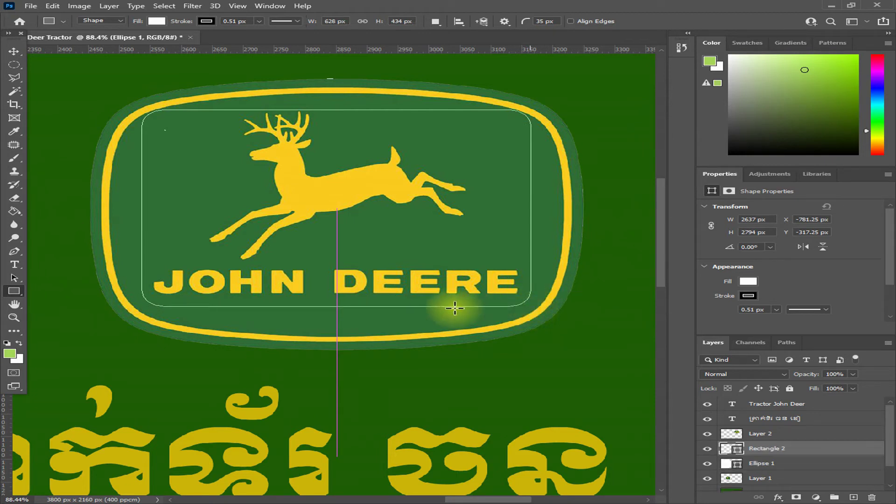
left_click(14, 52)
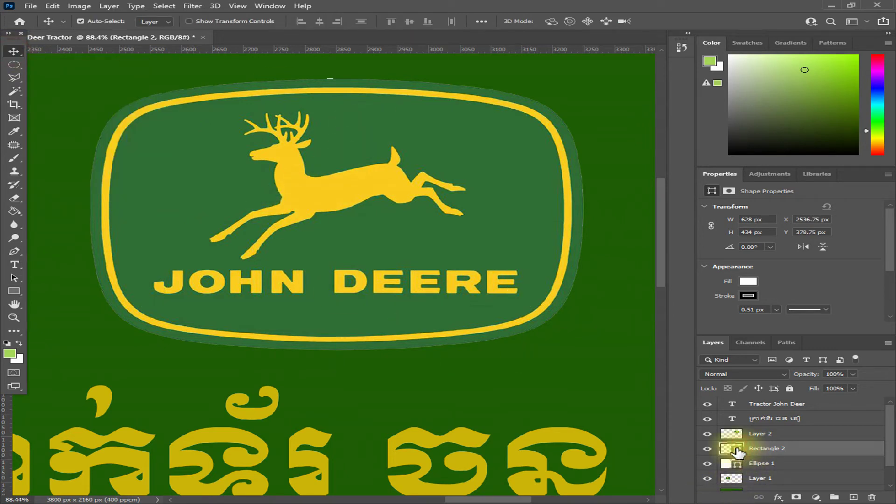
- Look at Rectangle 2's fill options, then reselect the Rectangle 2 layer beneath the logo
left_click(14, 292)
left_click(156, 21)
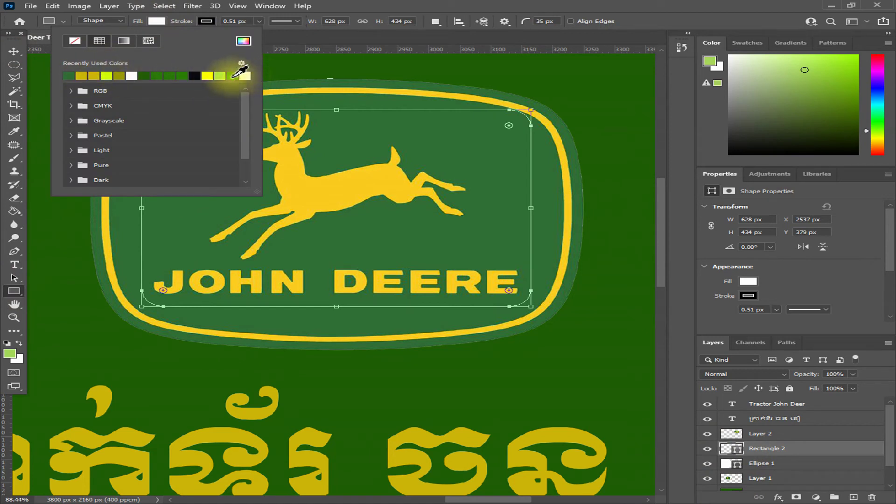
left_click(14, 51)
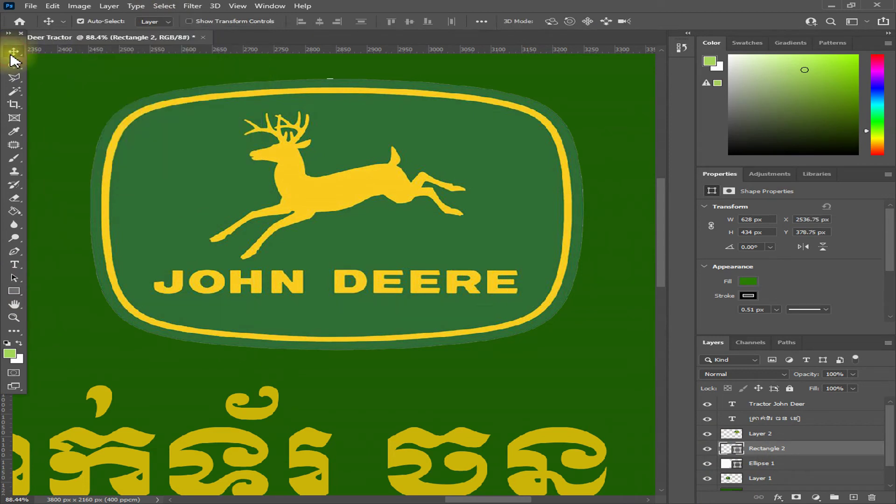
left_click(749, 435)
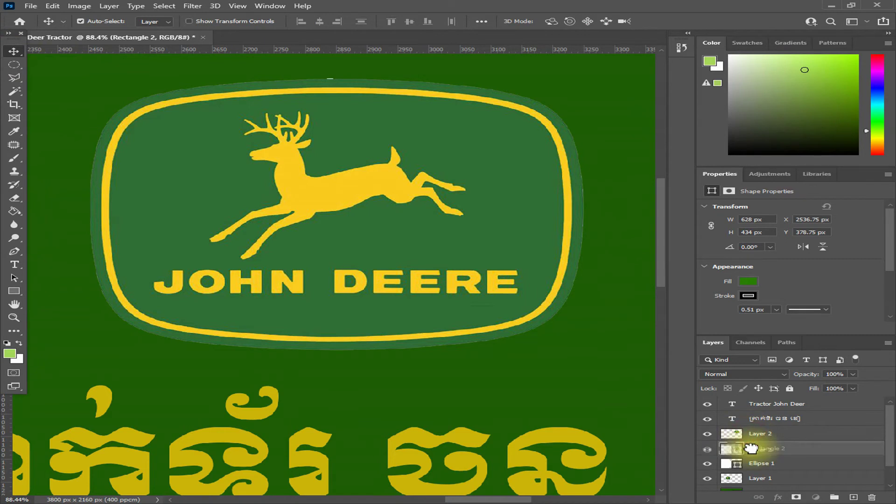
left_click(724, 446)
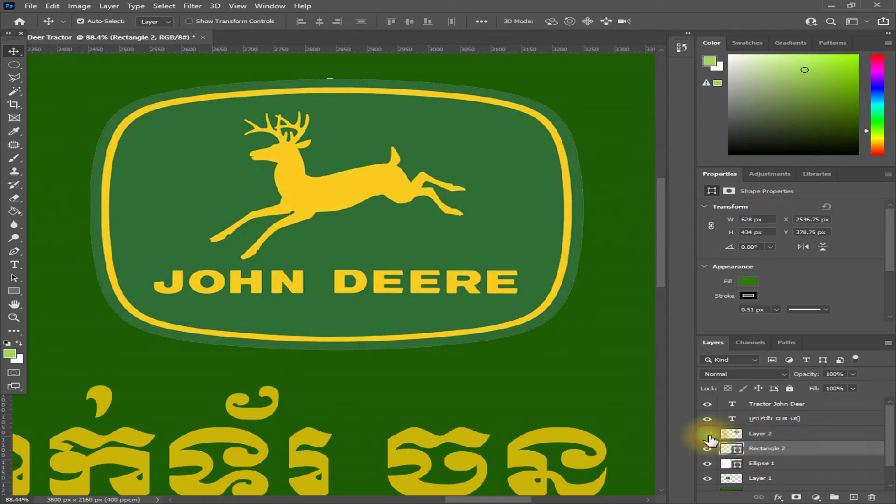
left_click(708, 434)
left_click(760, 435)
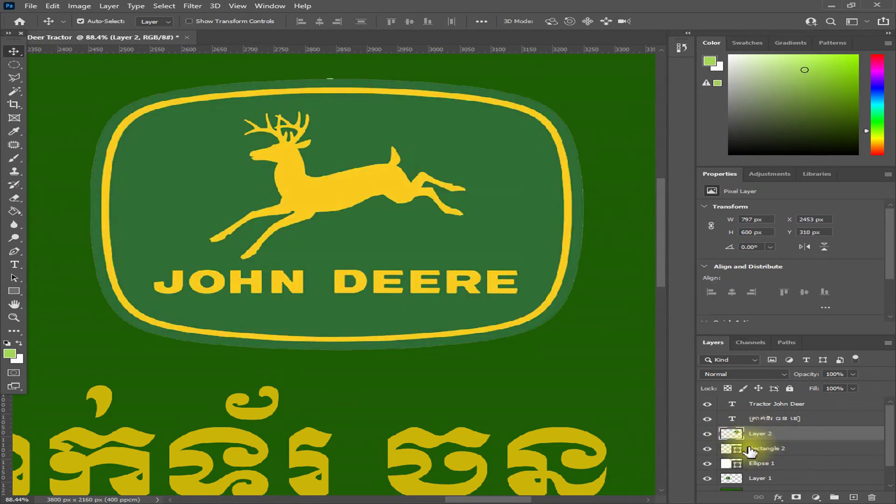
left_click(750, 450)
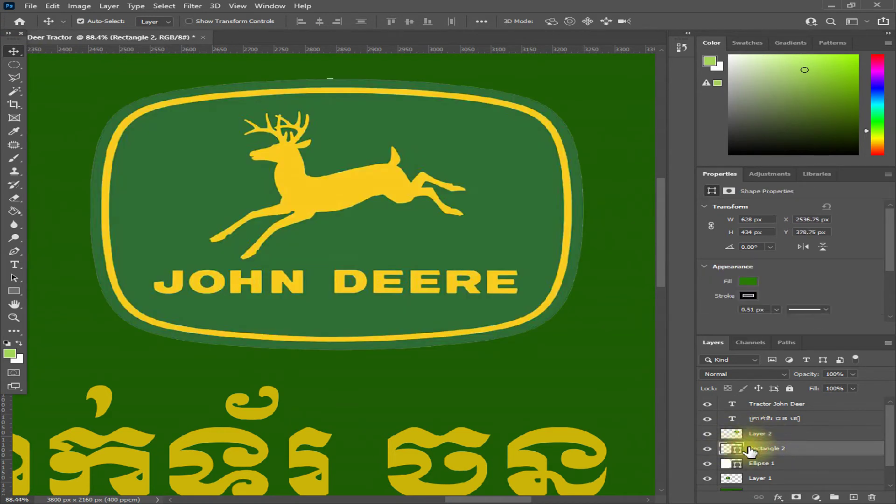
- Sample the logo's green #326f36 as Rectangle 2's fill, then reselect the logo layer
left_click(14, 292)
left_click(156, 21)
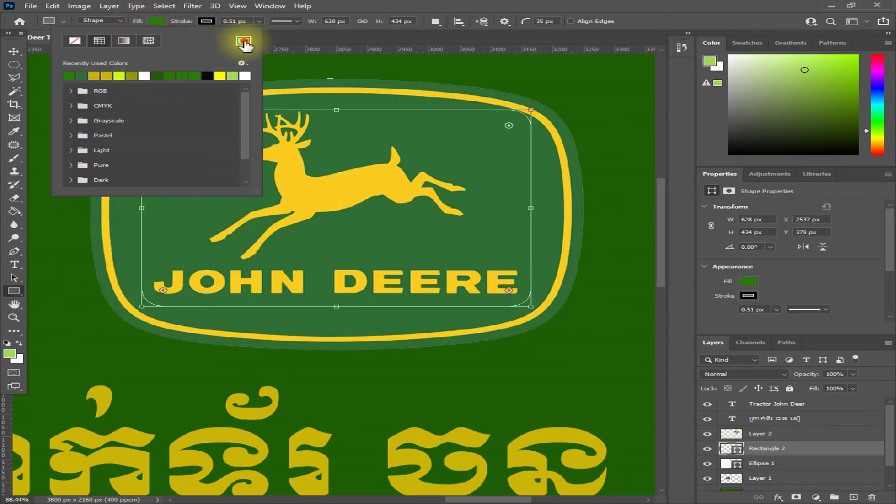
left_click(244, 43)
left_click(403, 133)
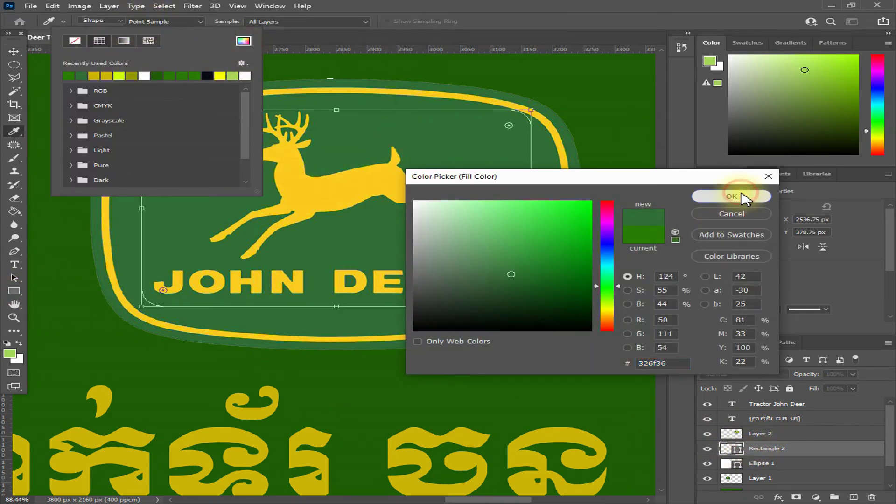
left_click(732, 196)
left_click(14, 51)
left_click(761, 434)
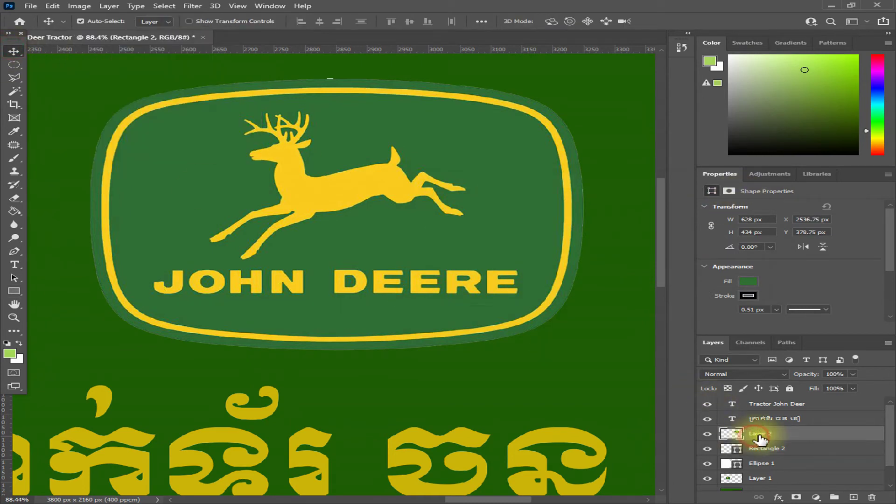
- Clip the logo layer to the rounded rectangle and slightly resize it from its top-right corner
left_click(164, 6)
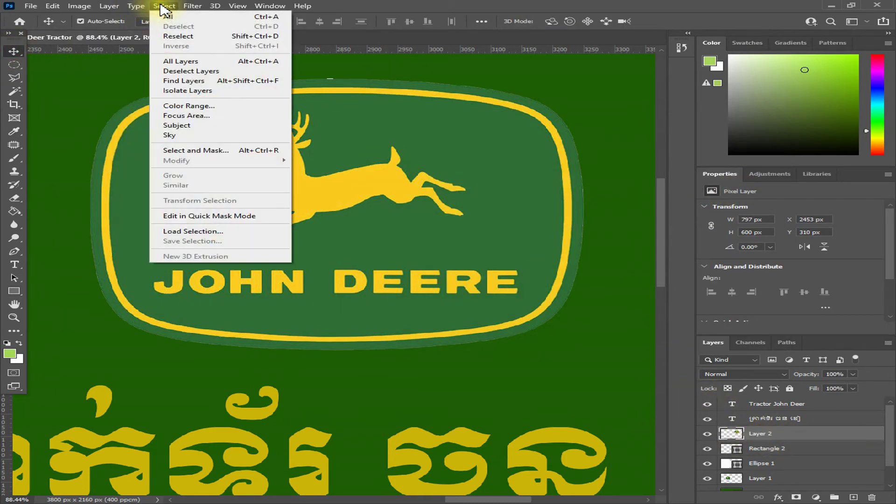
left_click(174, 186)
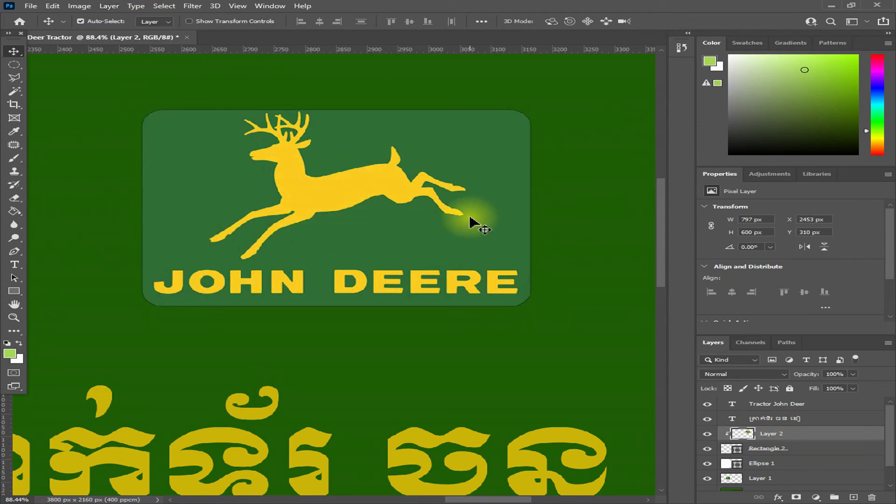
left_click(373, 224)
key("ctrl+t")
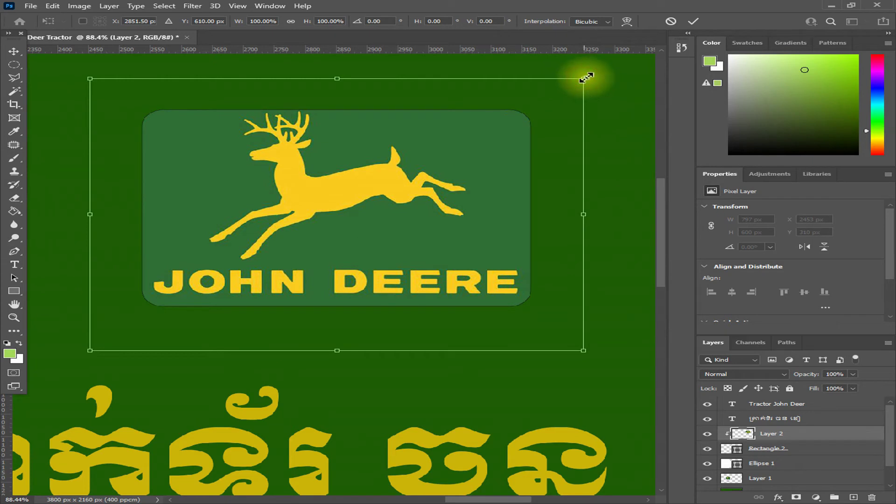
mouse_move(587, 77)
left_mouse_down()
mouse_move(562, 87)
mouse_move(580, 76)
left_mouse_up()
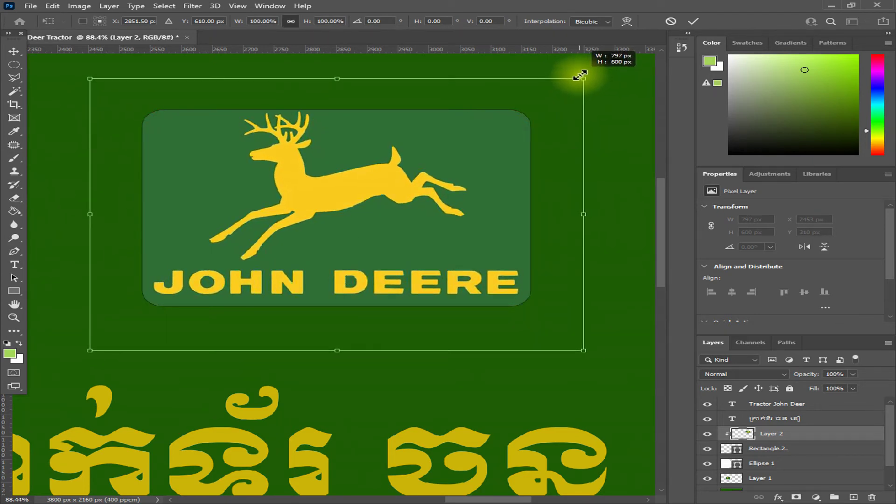
key("Return")
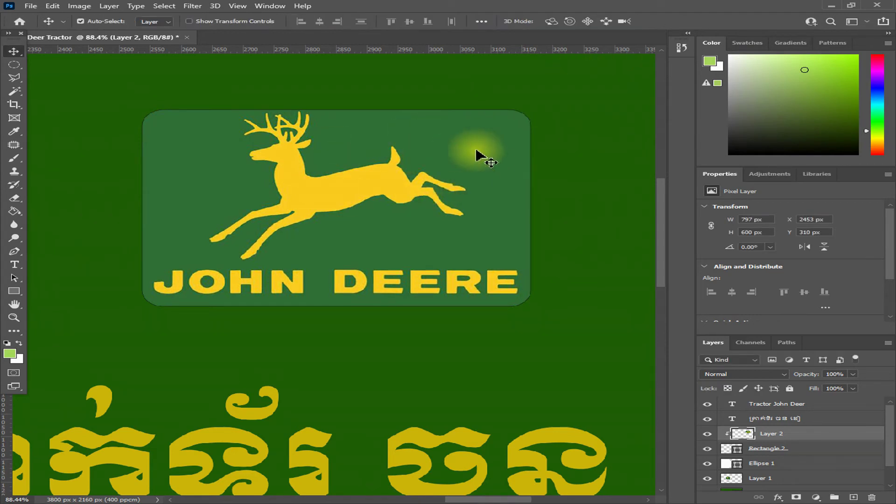
- Reduce the rounded rectangle's yellow stroke width to about 4.25 px
left_click(747, 450)
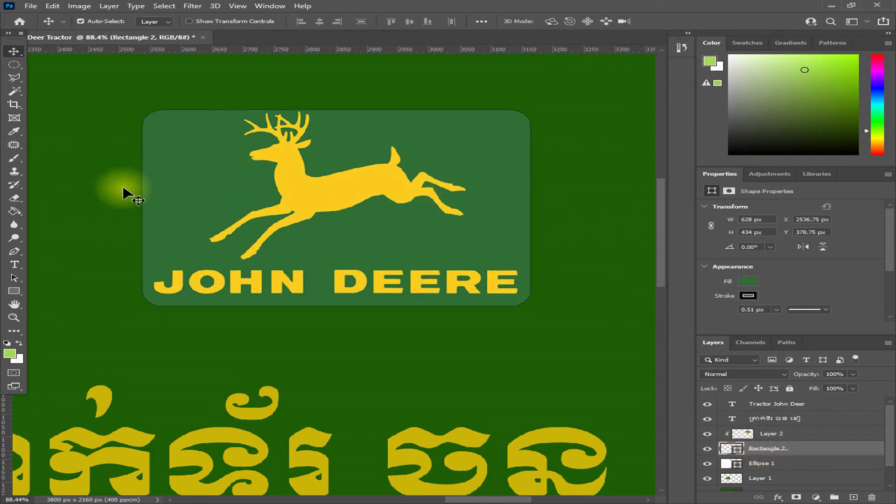
left_click(14, 291)
left_click(157, 21)
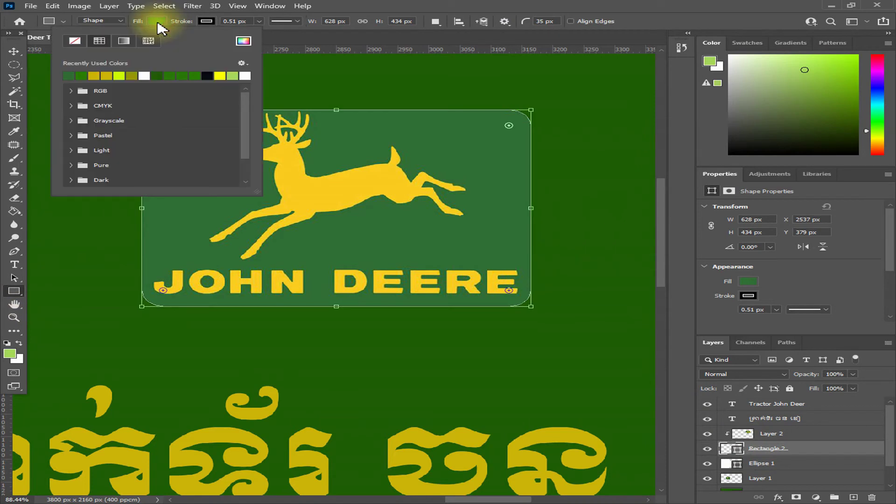
left_click(207, 22)
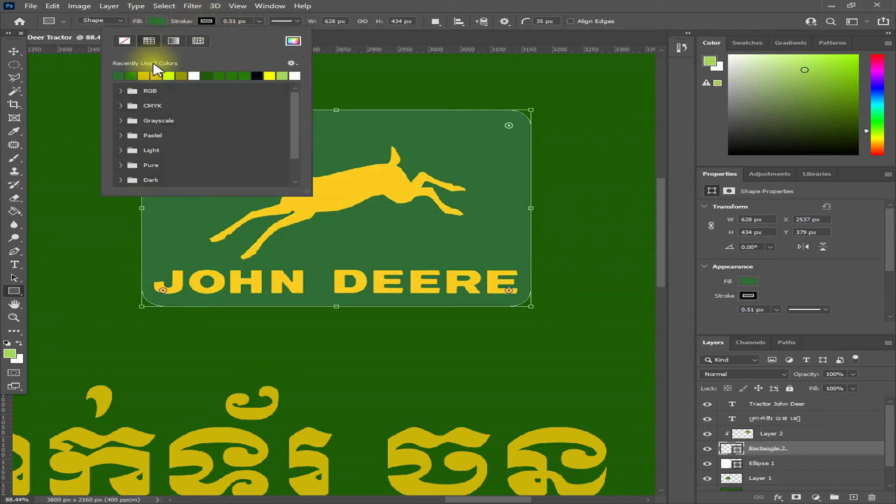
left_click(257, 21)
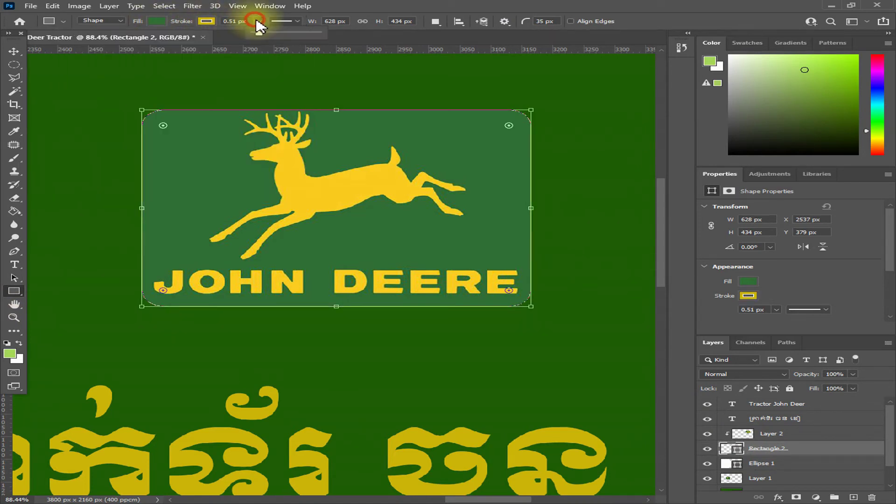
left_click_drag(262, 33, 266, 34)
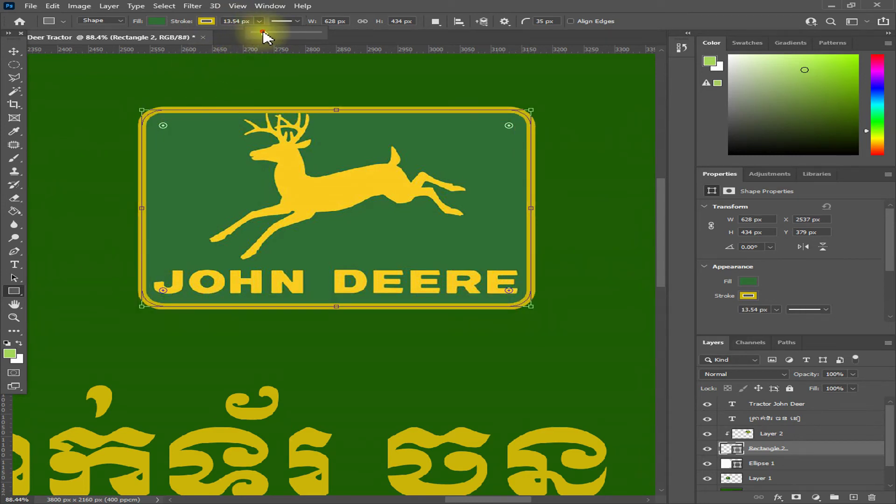
left_click_drag(263, 33, 265, 33)
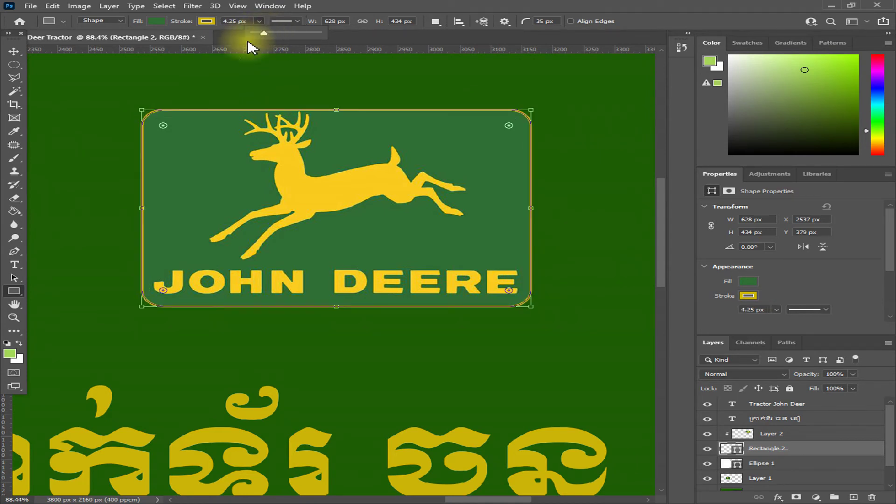
left_click(14, 53)
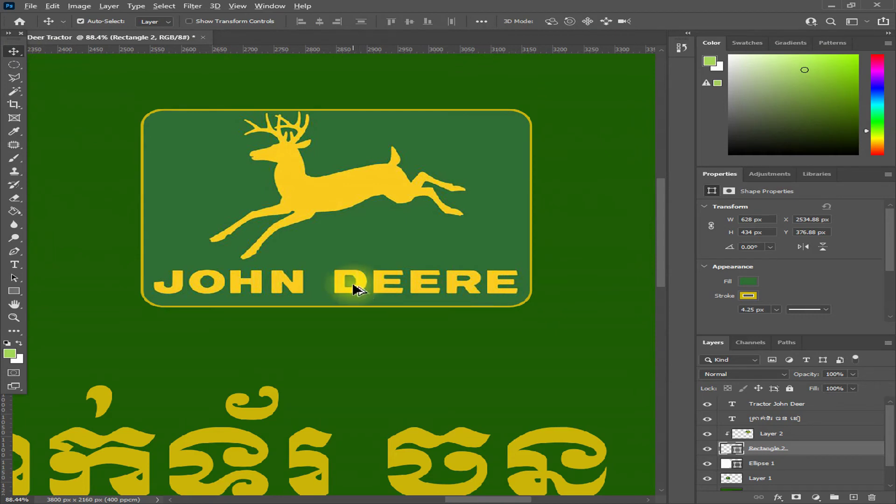
scroll(355, 290, "down", 2)
scroll(349, 340, "down", 2)
scroll(340, 346, "down", 2)
scroll(324, 391, "down", 1)
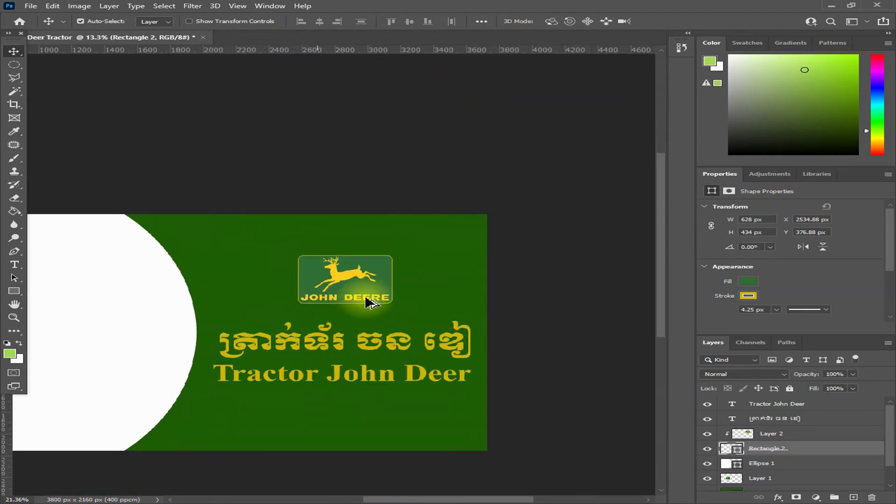
scroll(379, 294, "up", 1)
scroll(390, 270, "up", 1)
scroll(373, 241, "up", 1)
scroll(356, 201, "up", 1)
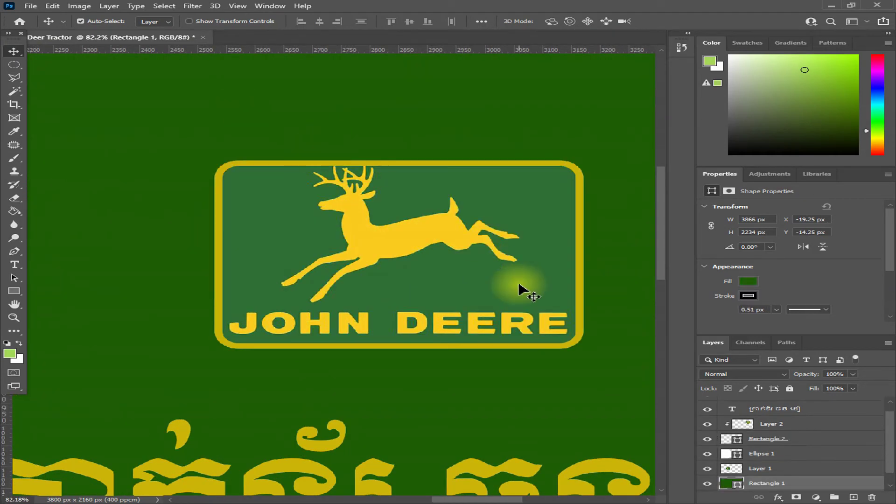
scroll(496, 294, "down", 1)
scroll(456, 327, "down", 1)
scroll(444, 344, "down", 1)
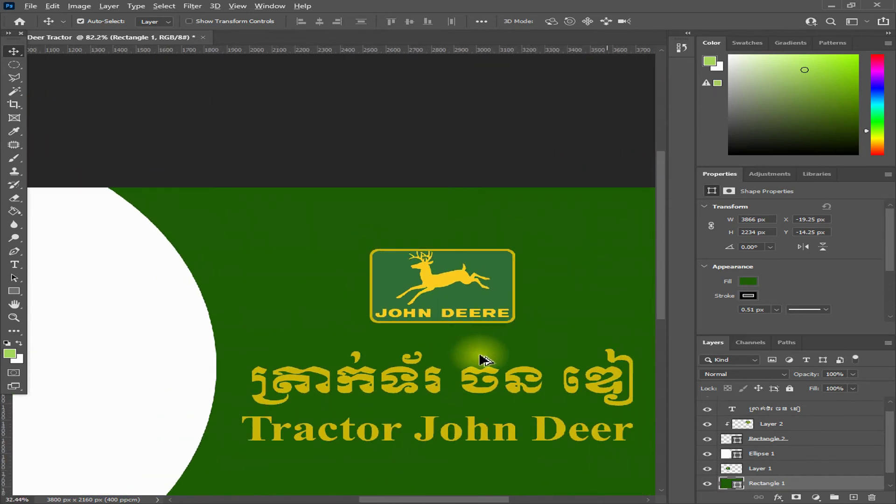
scroll(481, 359, "down", 1)
scroll(516, 366, "down", 2)
scroll(458, 384, "up", 1)
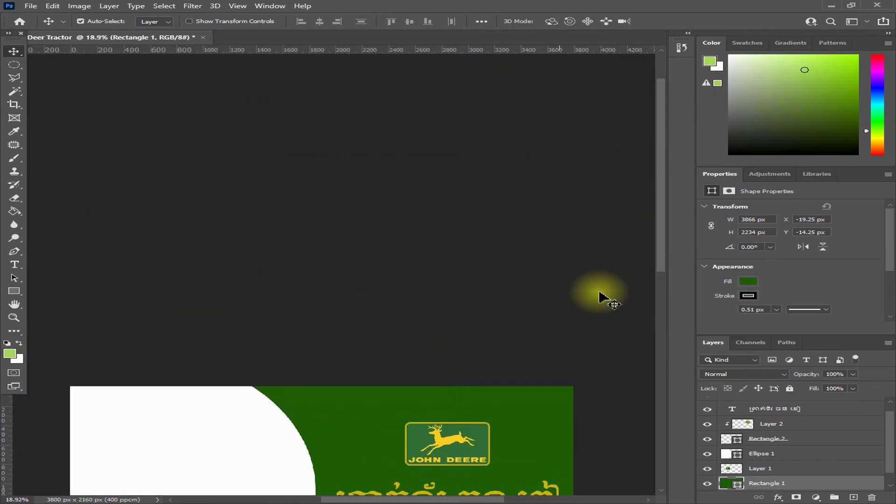
scroll(617, 261, "down", 3)
scroll(502, 273, "up", 1)
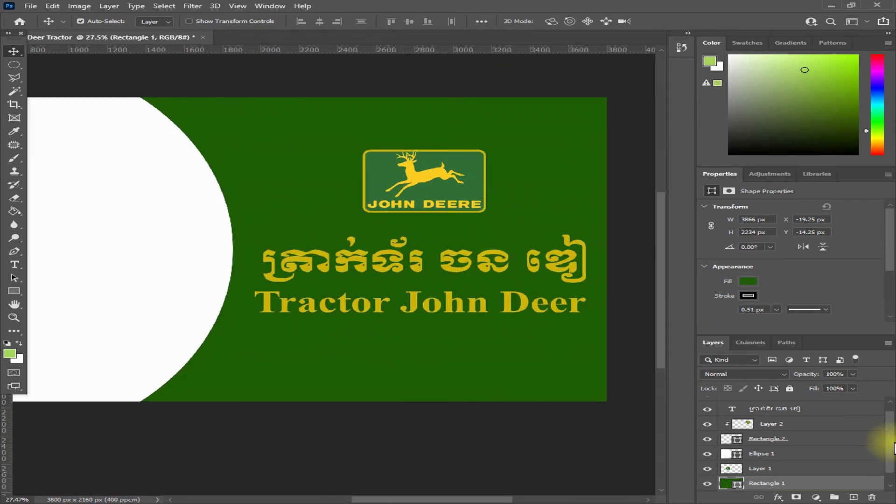
scroll(894, 448, "down", 1)
left_click(761, 454, "shift")
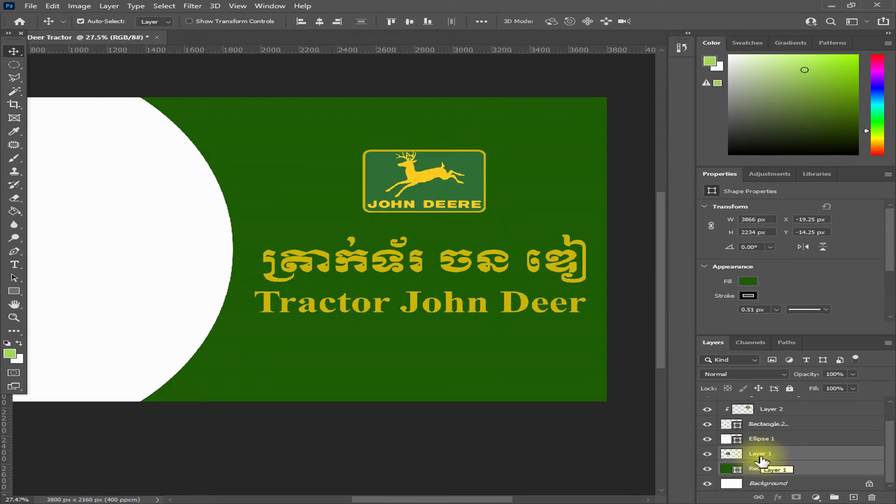
- Merge Layer 1 with Rectangle 1 and toggle its visibility to check the green background
key("ctrl+e")
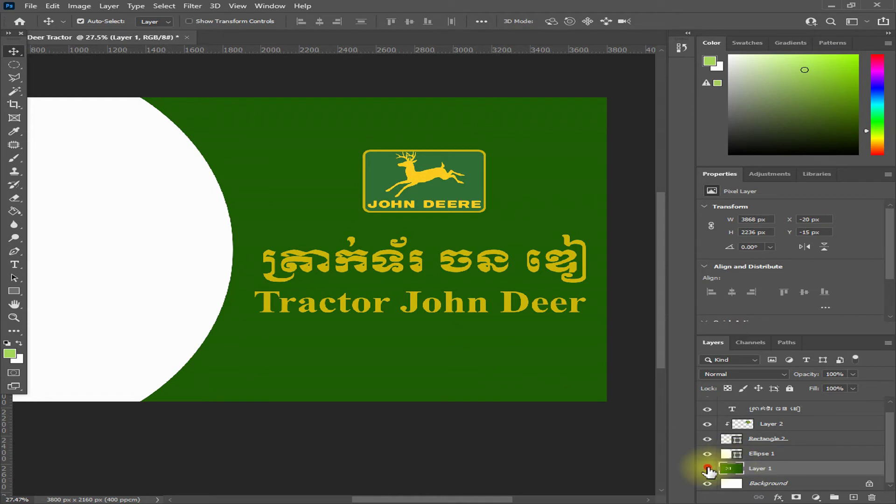
left_click(708, 469)
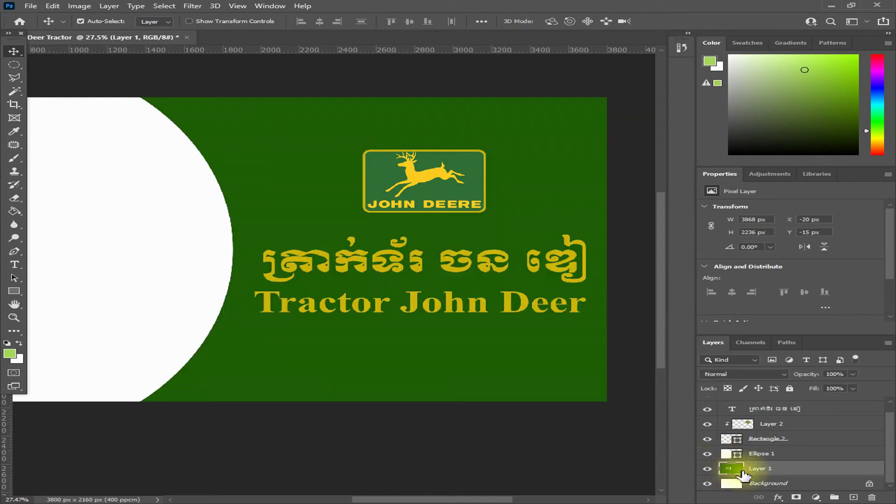
left_click(744, 474, "ctrl")
key("ctrl+z")
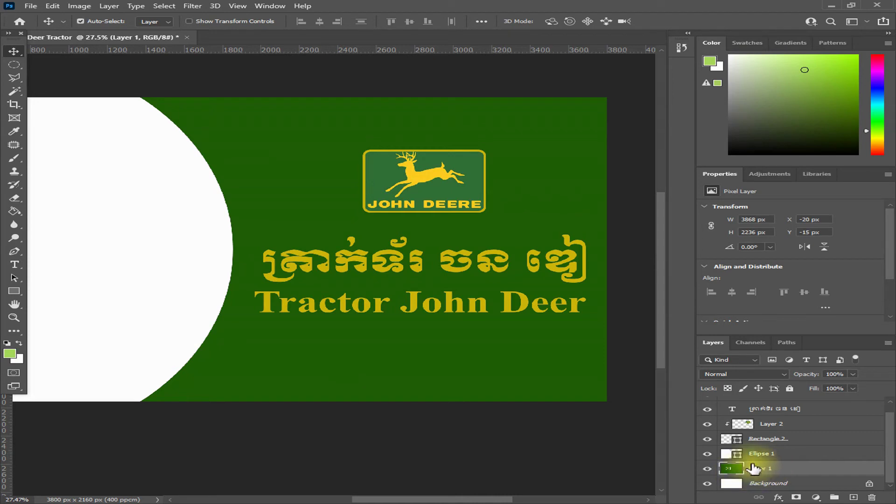
left_click(709, 469)
left_click(708, 471)
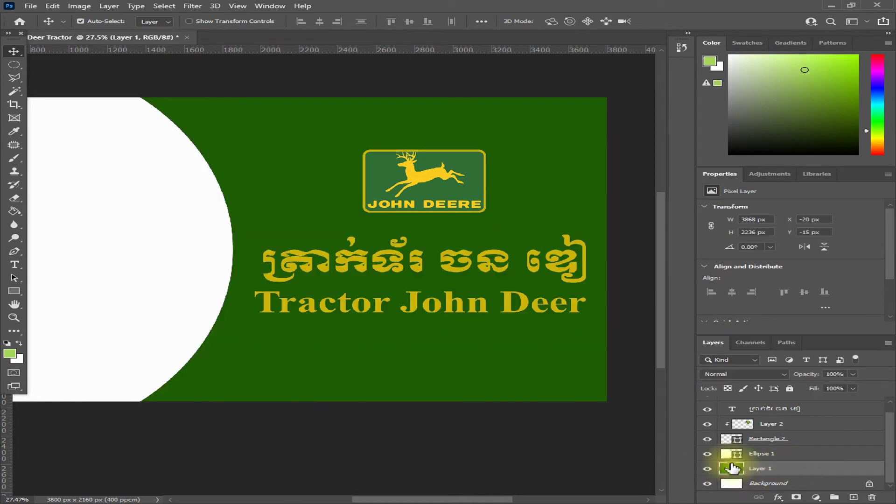
left_click(708, 468)
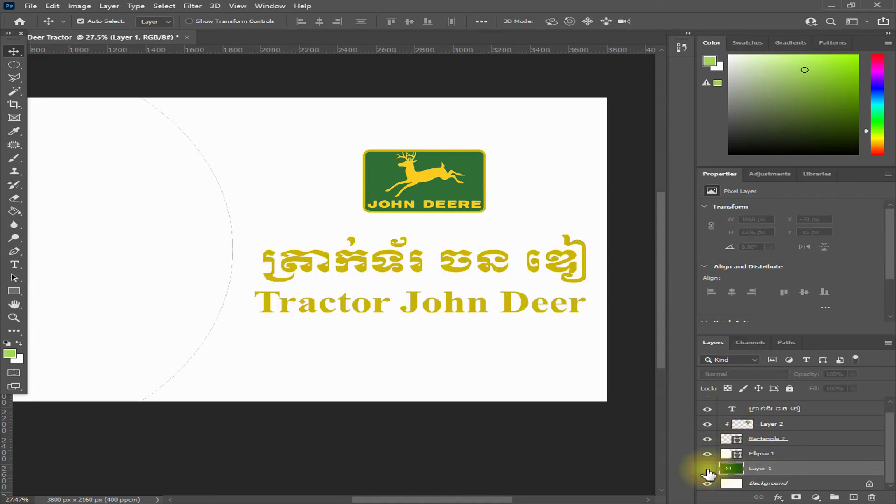
- Merge the logo image Layer 2 and Rectangle 2 into a single layer
left_click(742, 424)
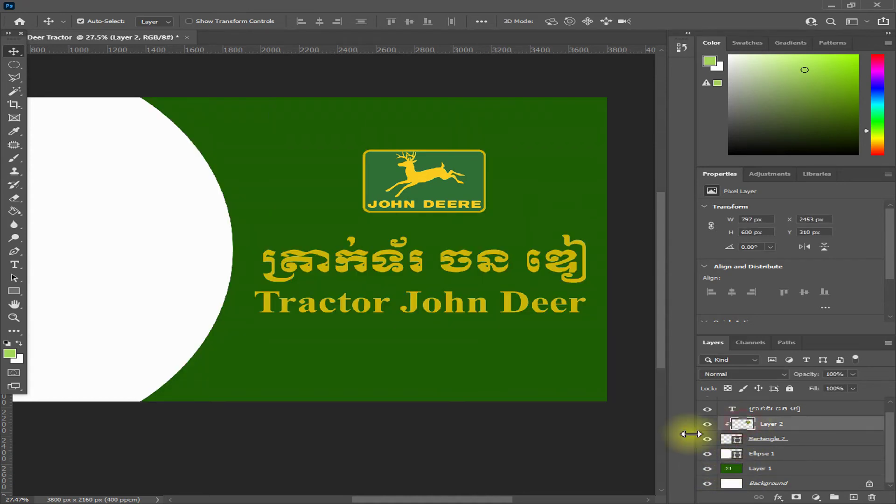
left_click(708, 423)
left_click(708, 439)
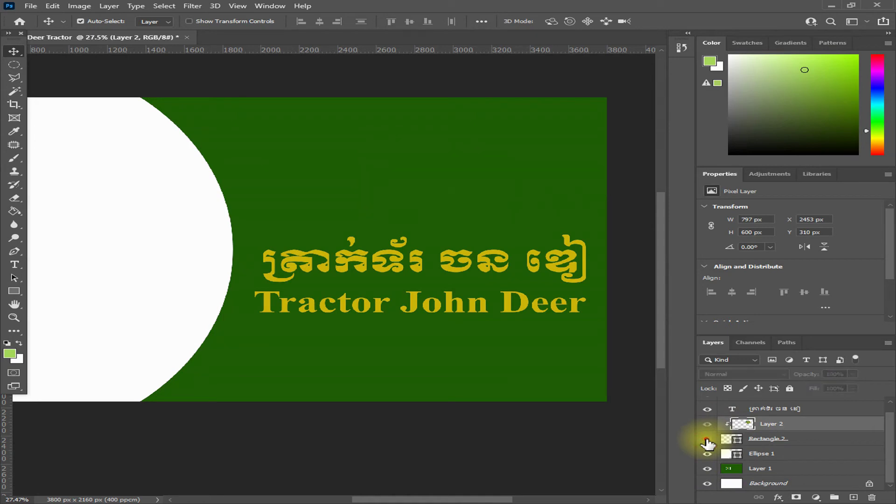
left_click(765, 440, "shift")
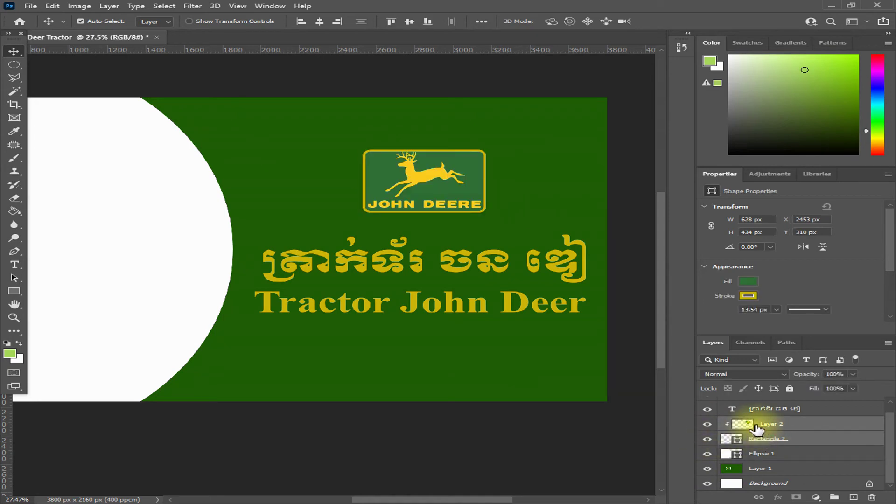
right_click(759, 426)
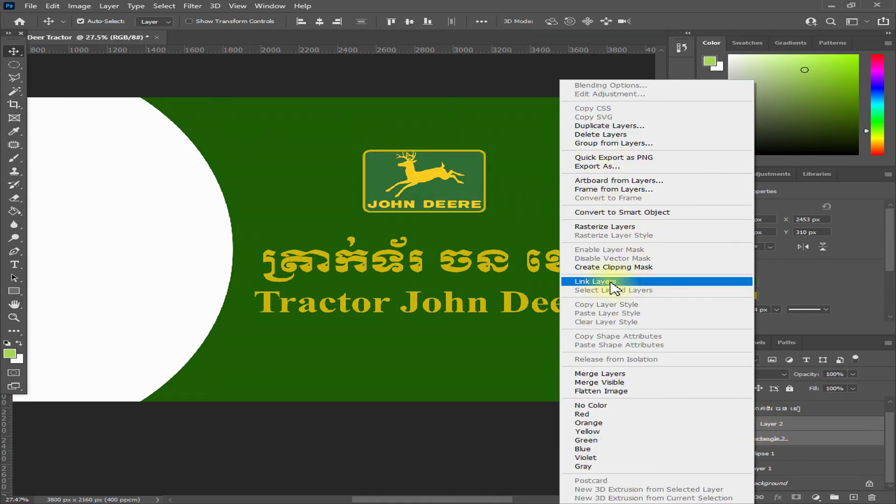
left_click(615, 373)
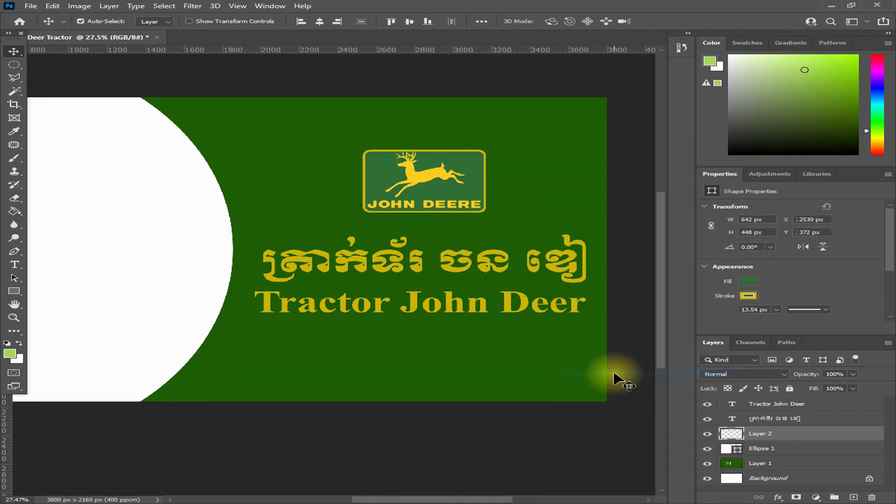
left_click(708, 434)
- Enlarge the John Deere logo slightly to 690×482 px and fine-tune its position
scroll(411, 187, "down", 3)
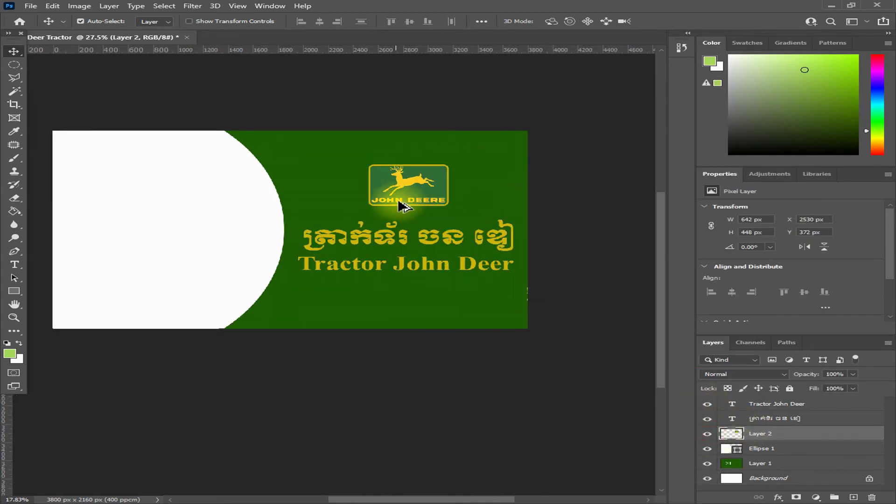
scroll(424, 192, "up", 2)
left_click_drag(426, 194, 432, 200)
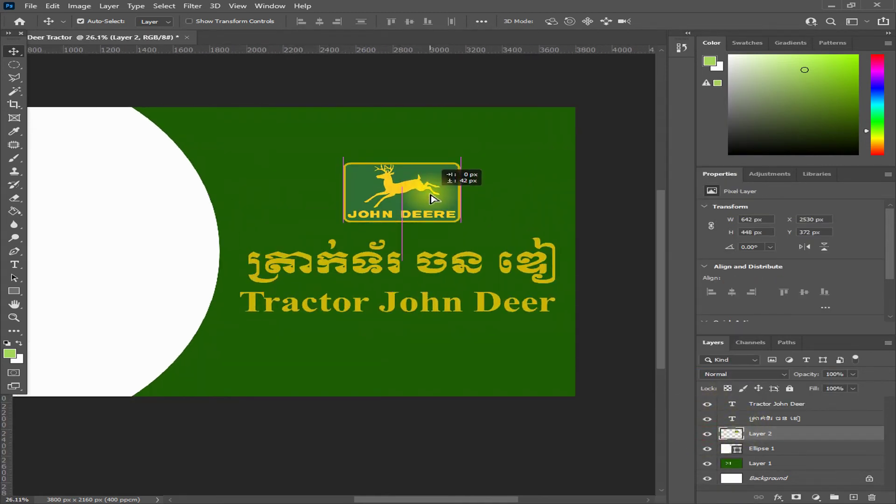
key("ctrl+t")
mouse_move(460, 163)
left_mouse_down()
mouse_move(472, 156)
mouse_move(465, 160)
left_mouse_up()
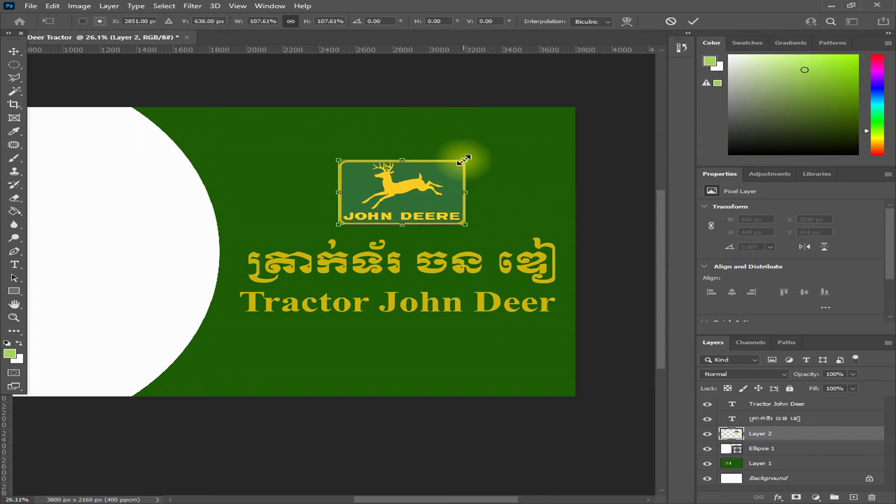
key("Return")
left_click_drag(405, 210, 406, 199)
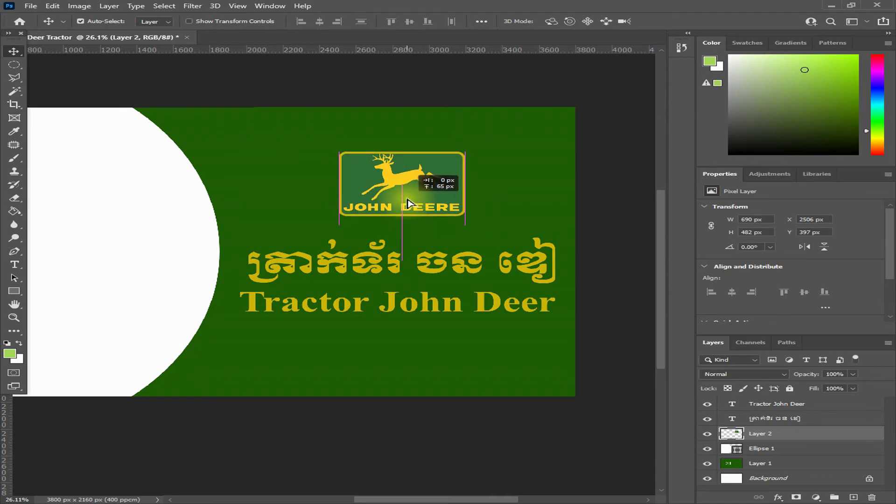
left_click(394, 369)
scroll(360, 360, "down", 3)
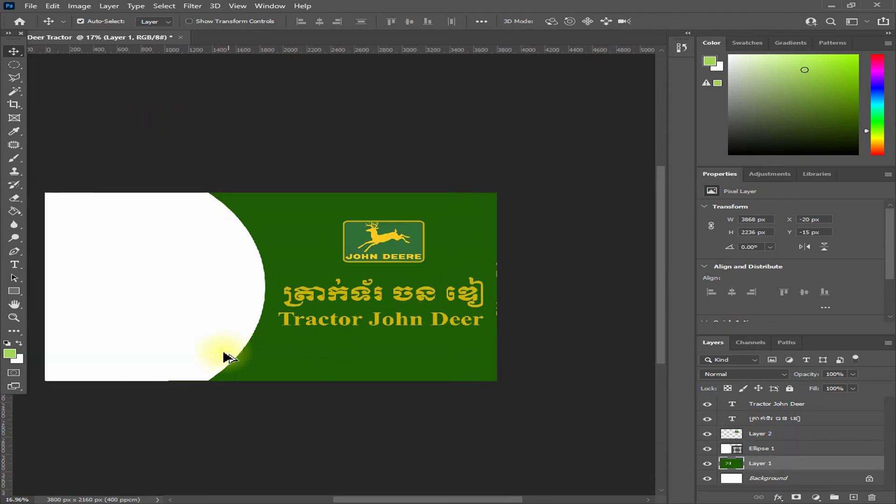
- Open the tractor photo 'unnamed' from Downloads in a floating window
scroll(120, 370, "up", 3)
left_click(30, 6)
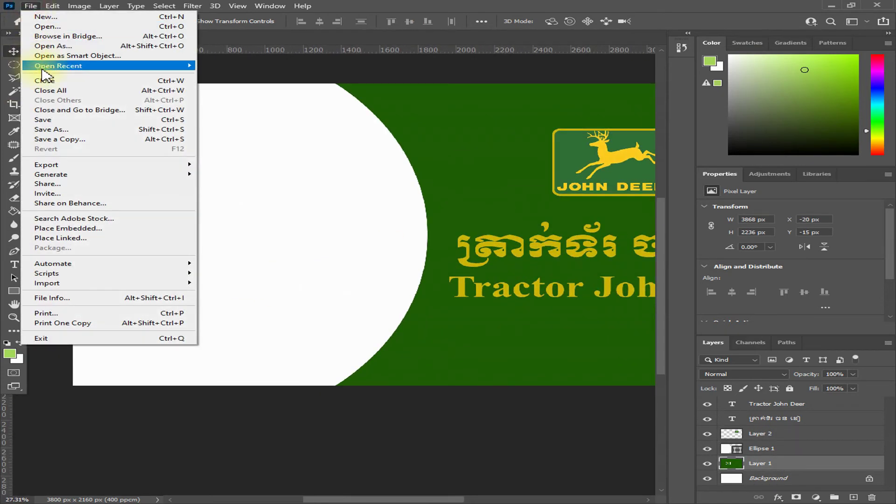
left_click(54, 28)
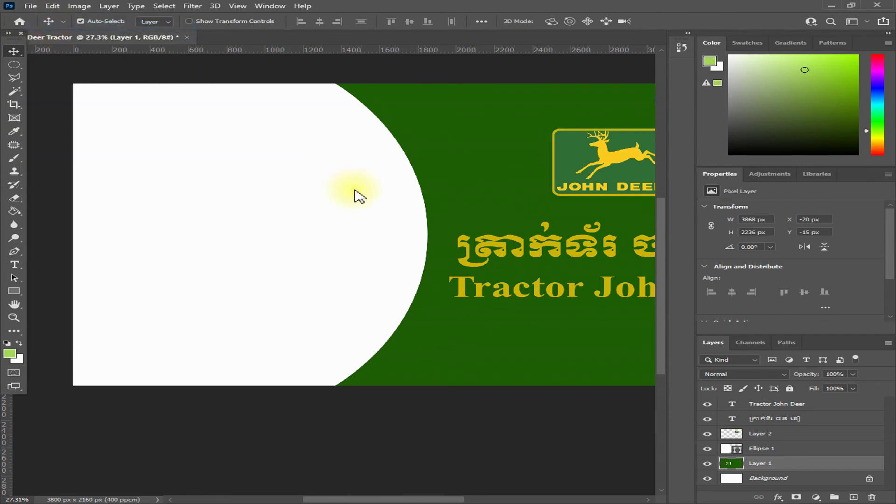
left_click(533, 133)
left_click(460, 217)
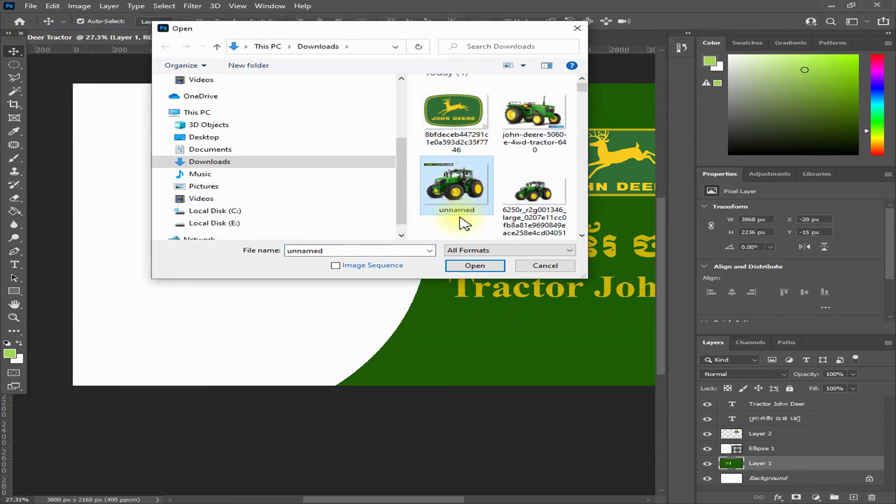
left_click(475, 267)
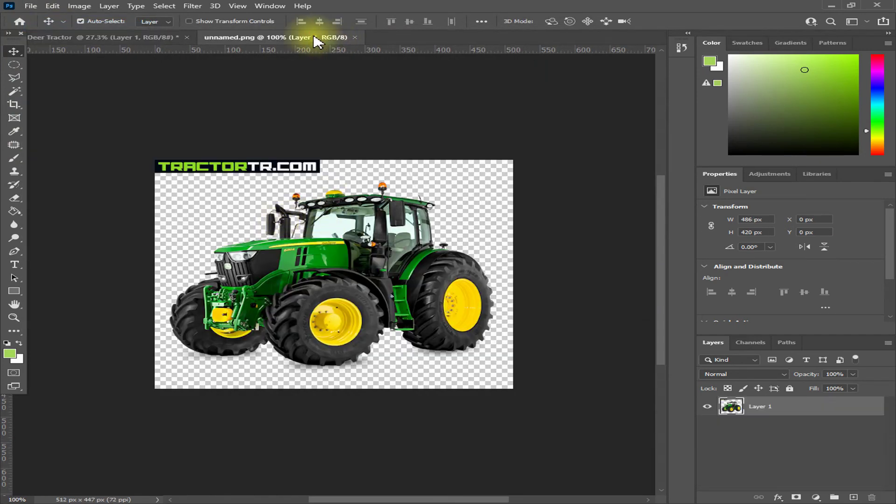
left_click_drag(320, 37, 499, 102)
- Copy the tractor into the card as Layer 4 and move it to the top of the stack
left_click_drag(486, 262, 196, 273)
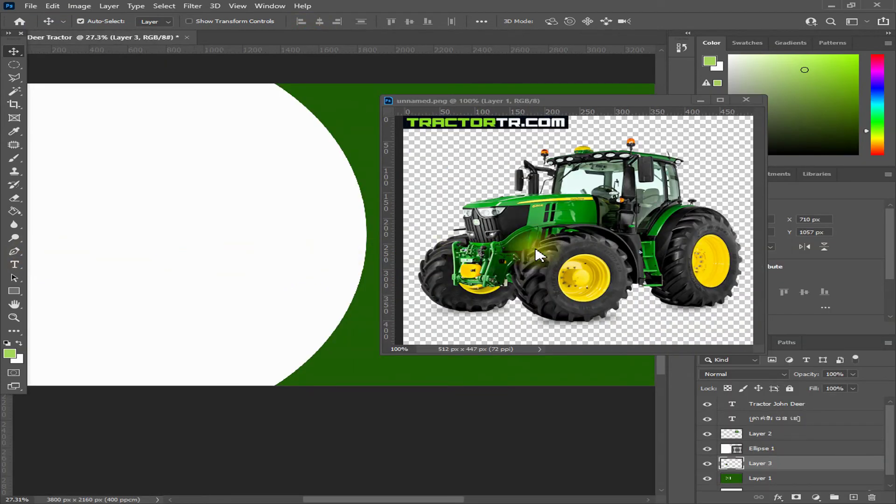
left_click(532, 248)
left_click_drag(570, 260, 202, 258)
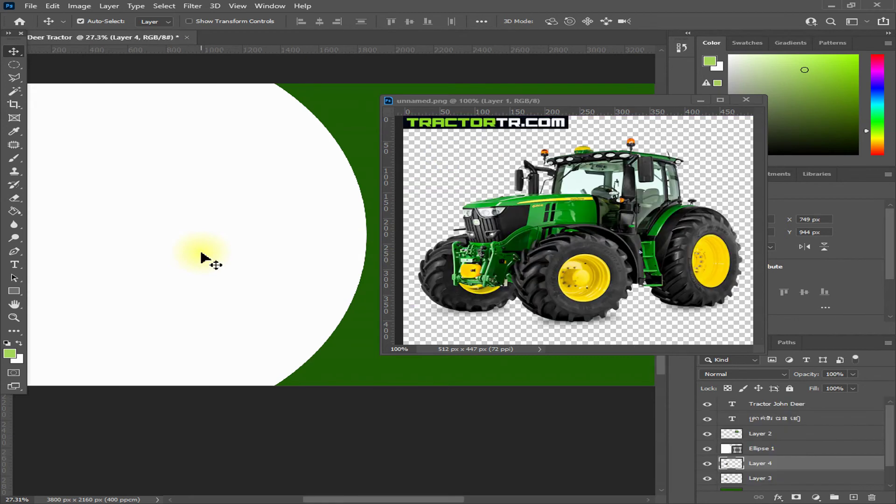
left_click(766, 453)
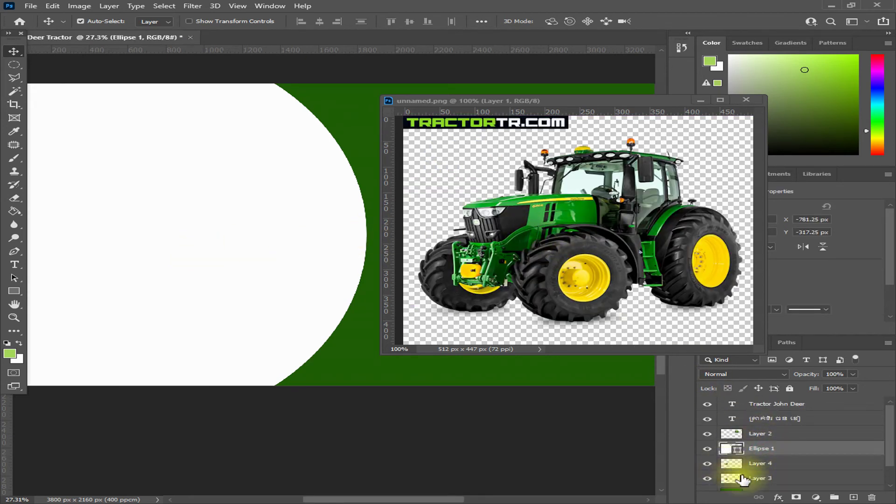
left_click(749, 464)
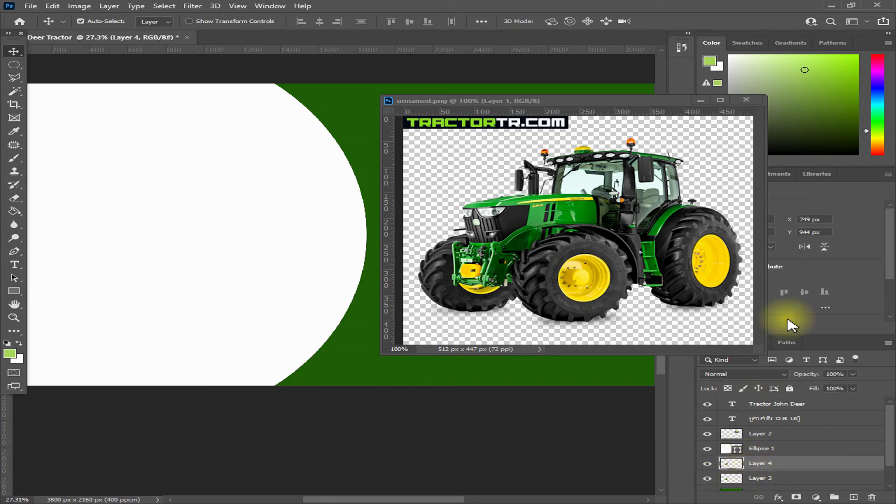
left_click_drag(790, 464, 793, 405)
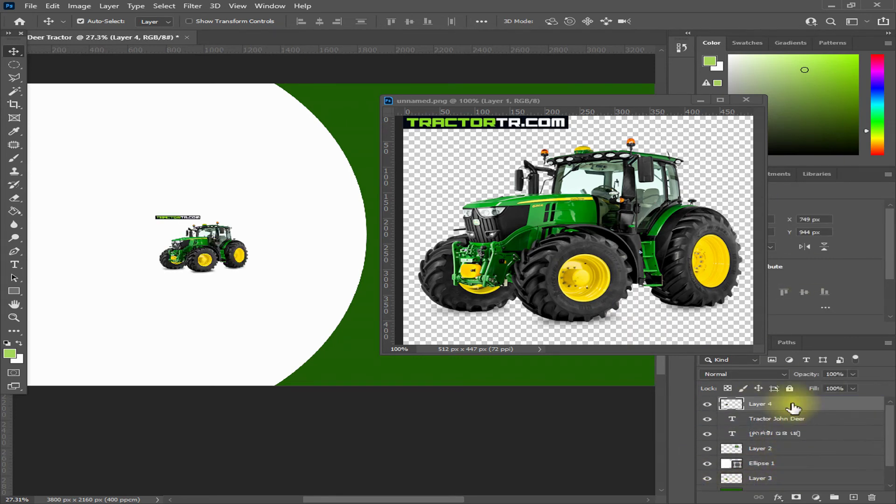
left_click(757, 479)
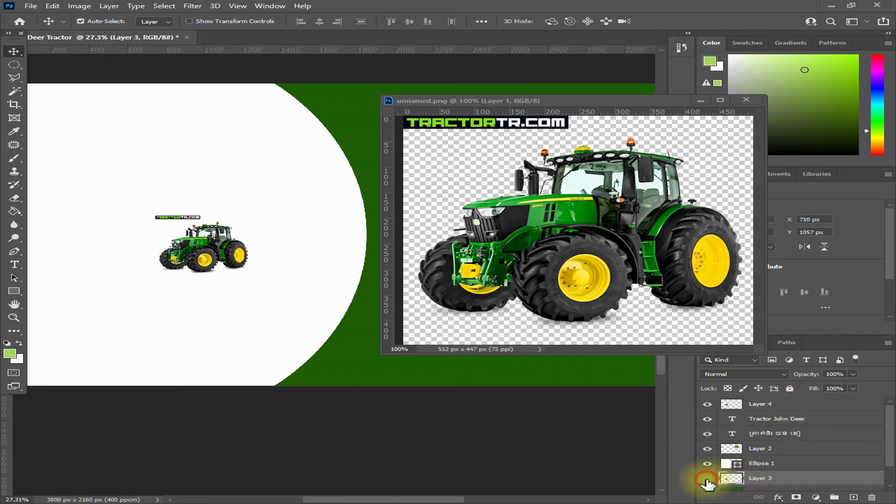
- Delete Layer 3 and scale the tractor up to about 1576 × 1400 px to fill the white curve
left_click_drag(708, 485, 871, 498)
left_click(750, 94)
left_click(204, 242)
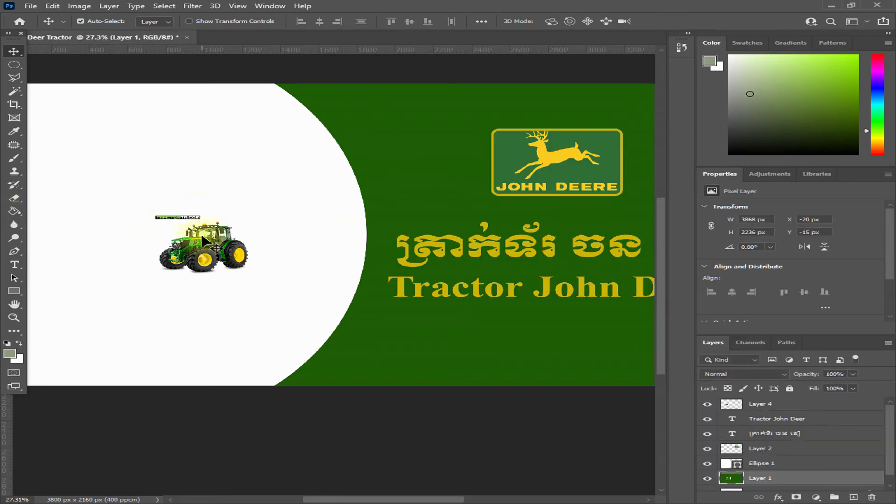
scroll(204, 241, "down", 3)
scroll(136, 286, "up", 3)
left_click(278, 238)
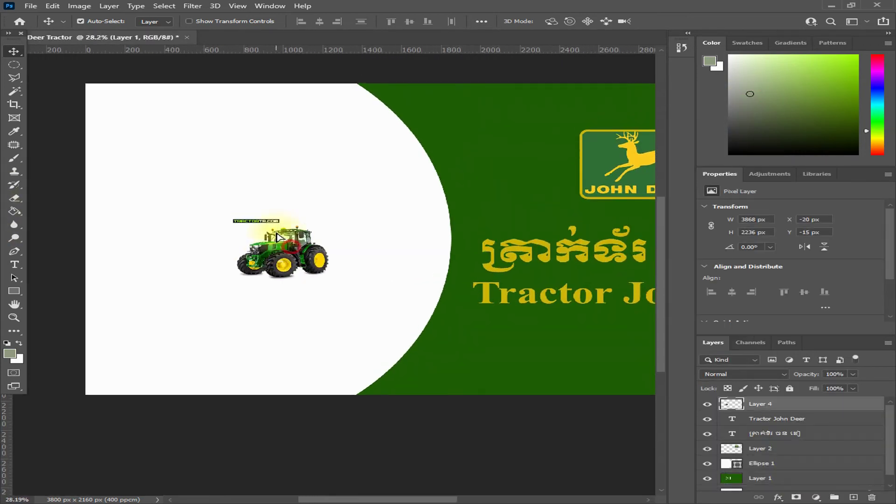
key("ctrl+t")
left_click_drag(315, 211, 400, 123)
key("Return")
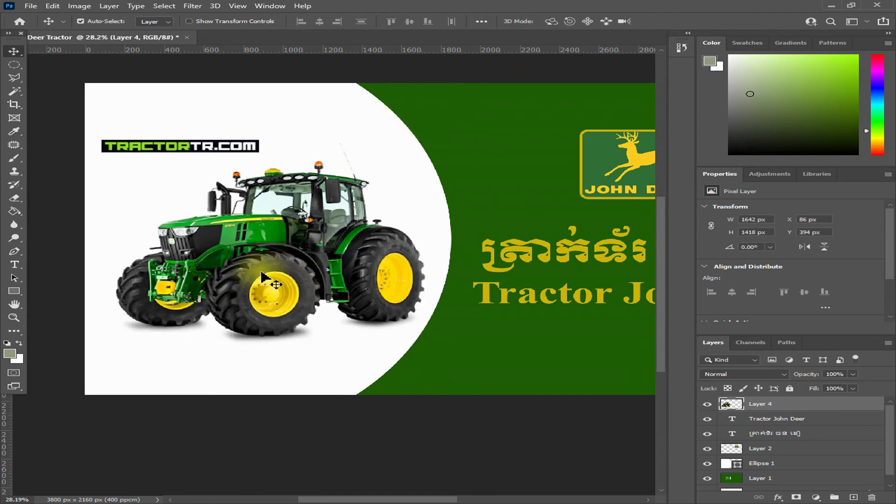
- Erase the TRACTORTR.COM watermark with a rectangular selection and shift the tractor up and left
left_click(14, 64)
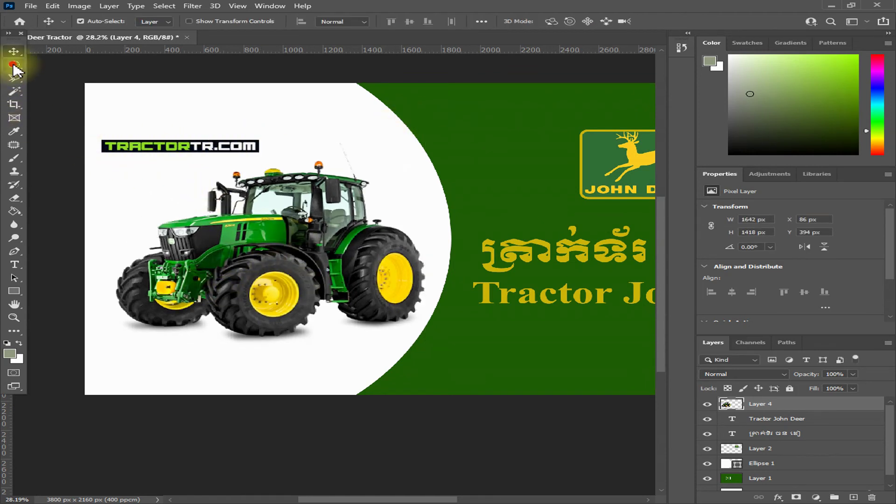
right_click(14, 65)
left_click(61, 64)
left_click_drag(145, 162, 278, 160)
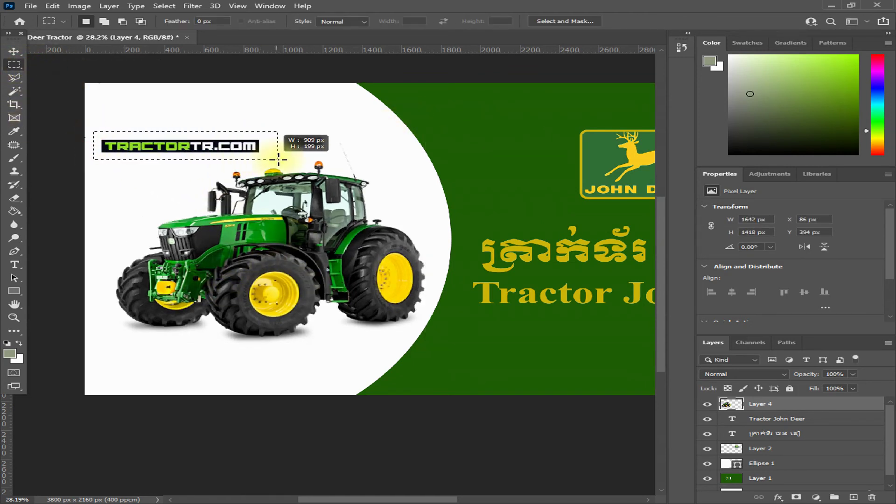
key("Delete")
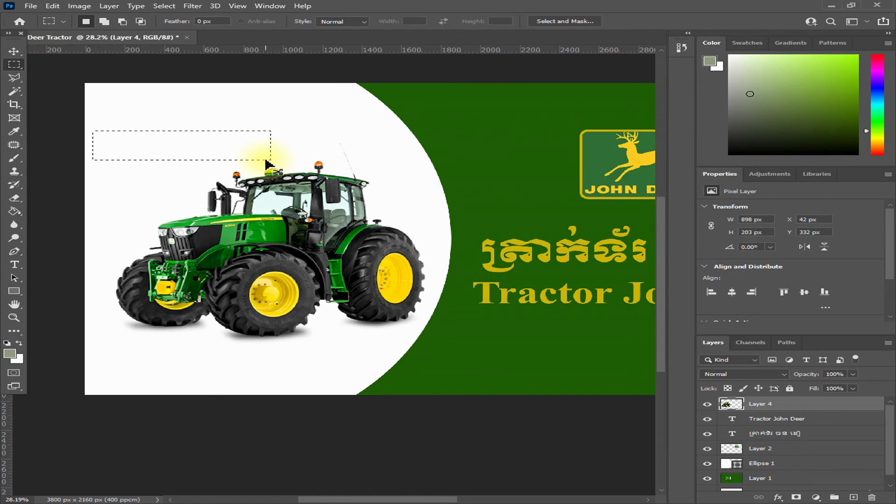
key("ctrl+d")
scroll(280, 186, "down", 3)
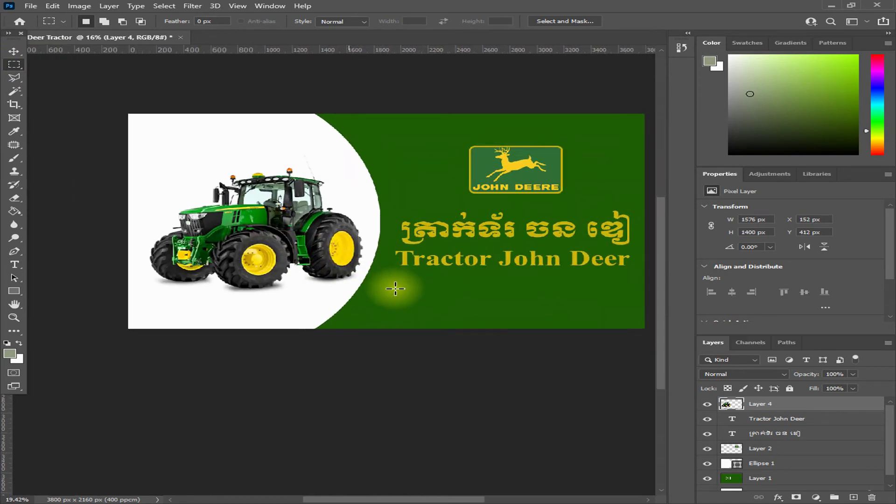
scroll(395, 289, "up", 1)
left_click(14, 51)
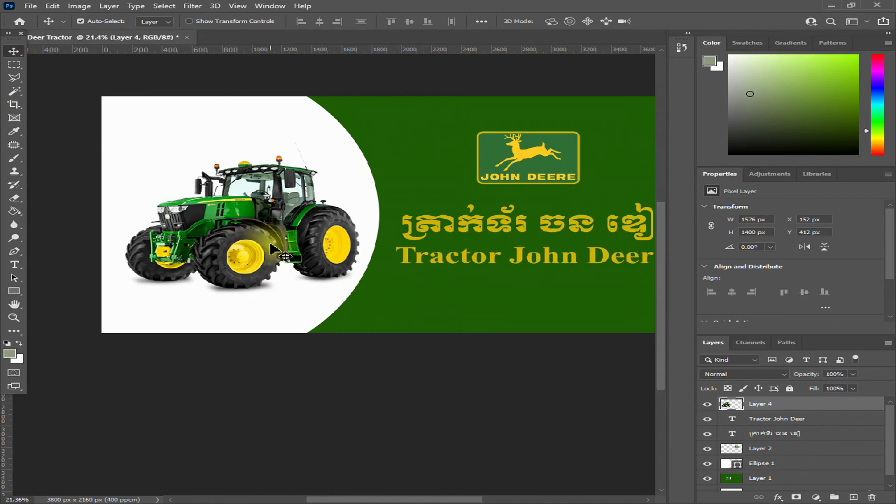
mouse_move(272, 243)
left_mouse_down()
mouse_move(270, 232)
mouse_move(256, 242)
left_mouse_up()
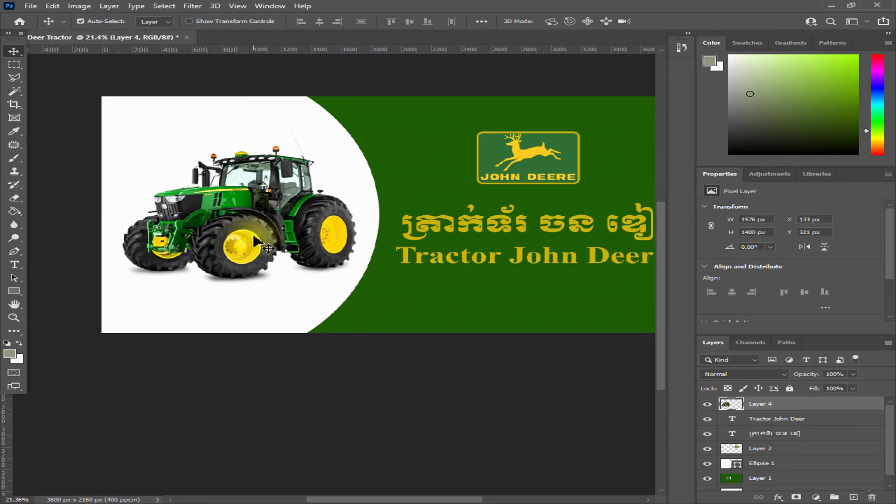
- Try 180° and 90° rotations on the tractor in Free Transform
key("ctrl+t")
right_click(243, 227)
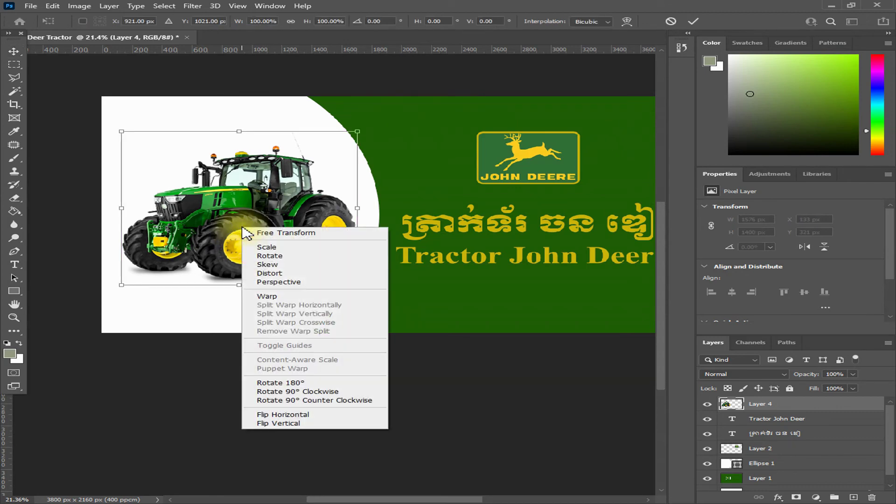
left_click(302, 383)
right_click(280, 257)
left_click(341, 421)
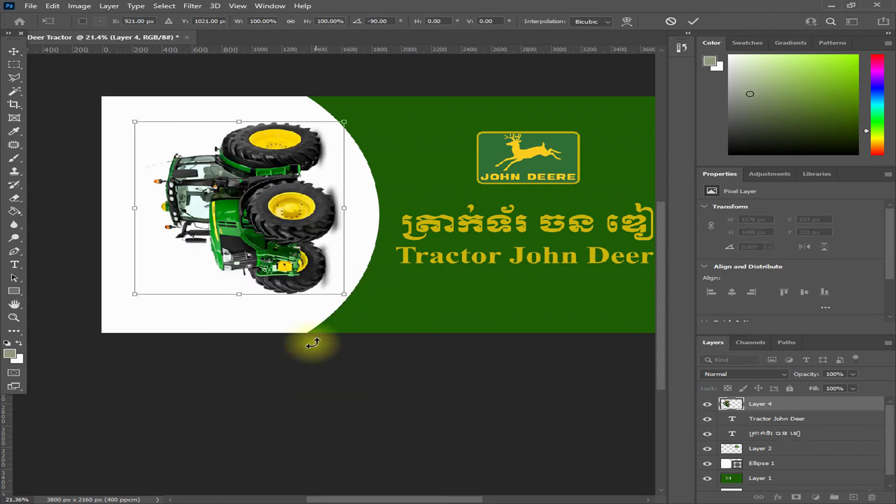
right_click(286, 255)
left_click(360, 422)
- Return the tractor upright, flip it horizontally to face right, and commit
right_click(270, 251)
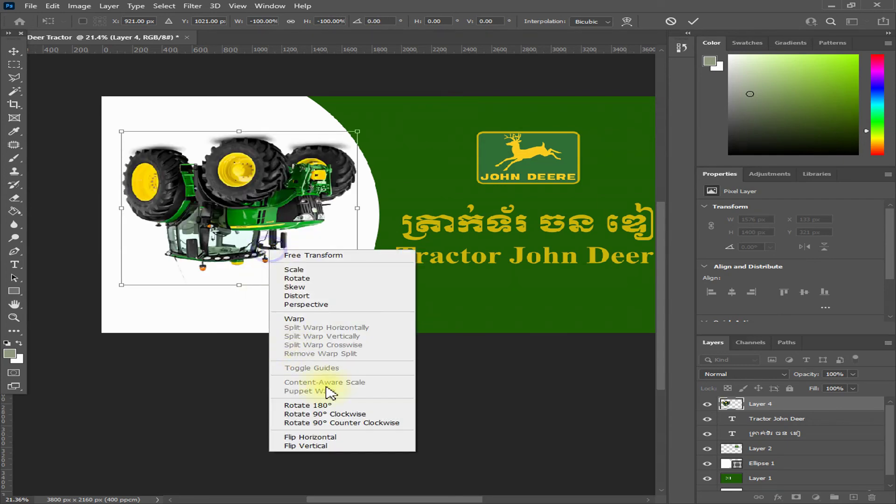
left_click(334, 405)
right_click(276, 254)
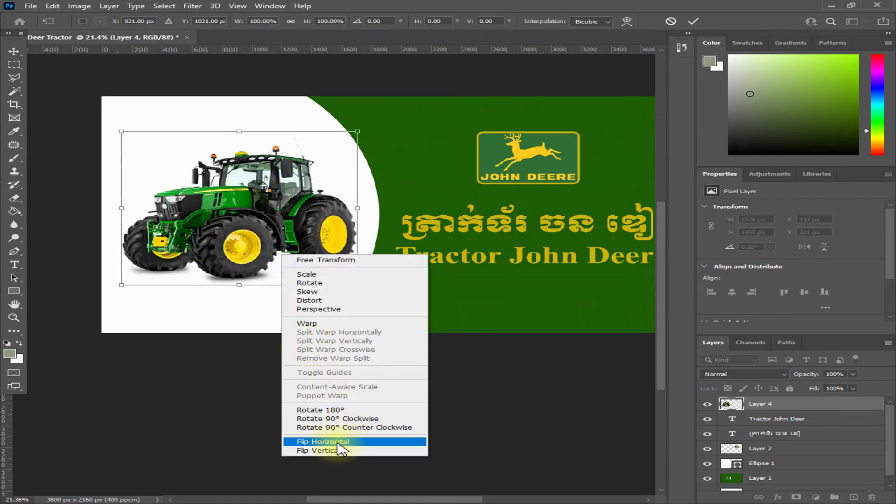
left_click(327, 438)
key("Return")
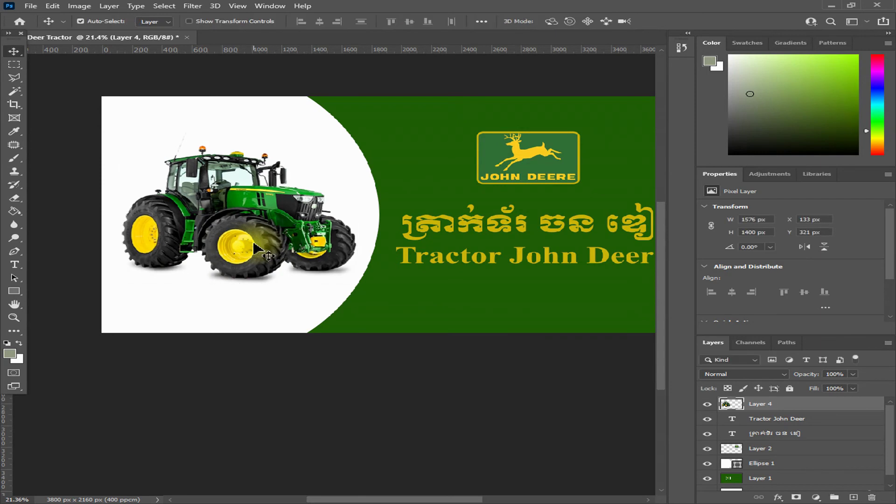
left_click_drag(254, 244, 231, 249)
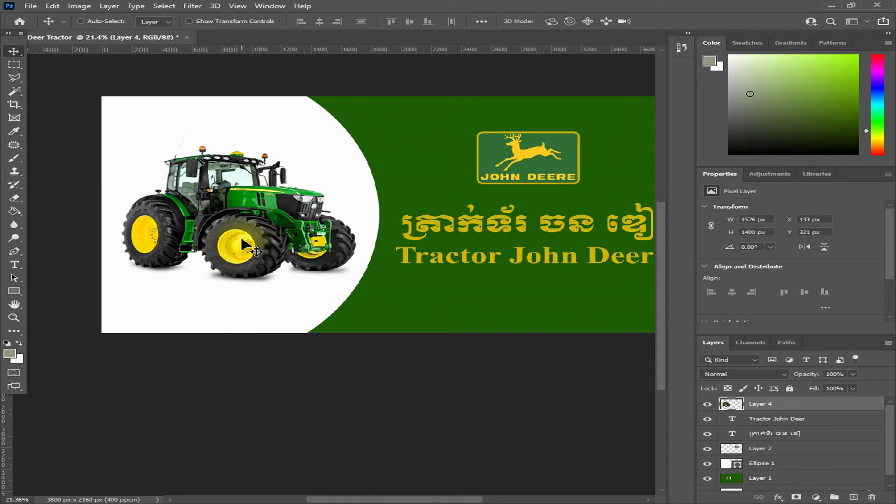
key("ctrl+m")
- Brighten the tractor's midtones with a Curves adjustment and adjust its position
left_click_drag(498, 250, 502, 233)
left_click(796, 145)
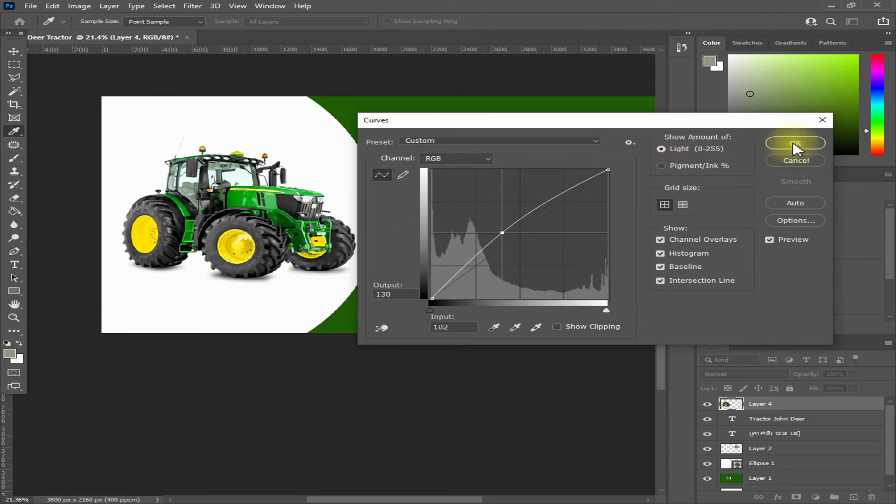
left_click_drag(234, 245, 236, 243)
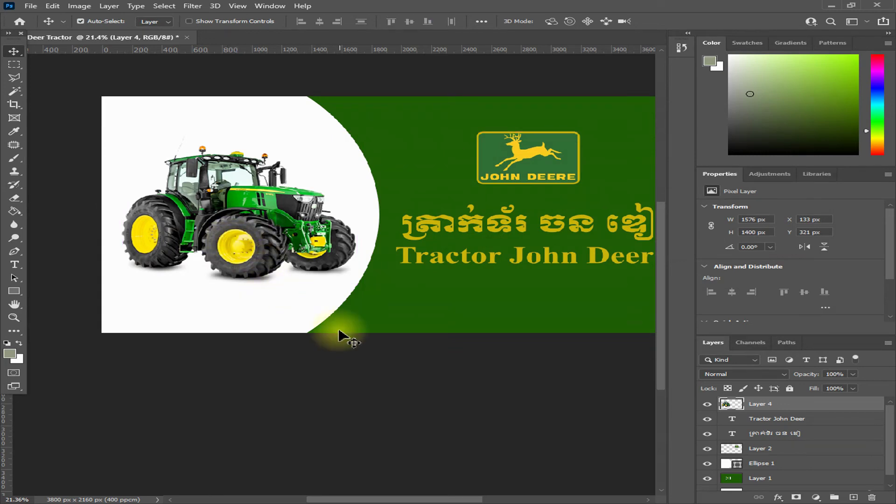
scroll(342, 348, "down", 3)
scroll(353, 383, "up", 2)
scroll(423, 322, "up", 1)
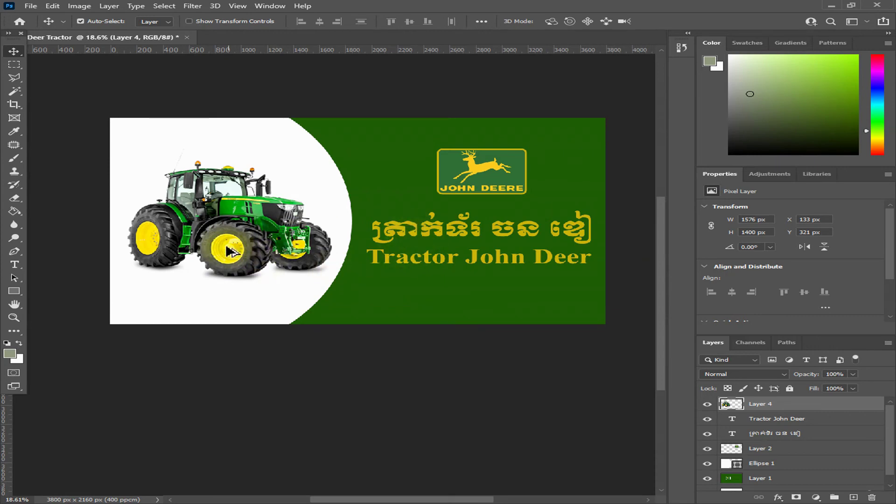
scroll(231, 246, "up", 1)
left_click_drag(235, 243, 179, 265)
scroll(179, 265, "up", 1)
- Nudge the Khmer title text slightly to the left
left_click(417, 228)
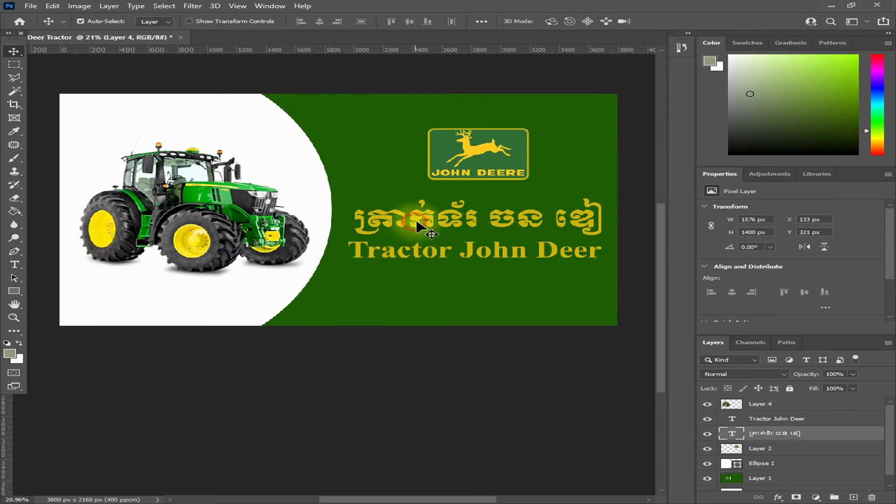
left_click_drag(417, 227, 414, 227)
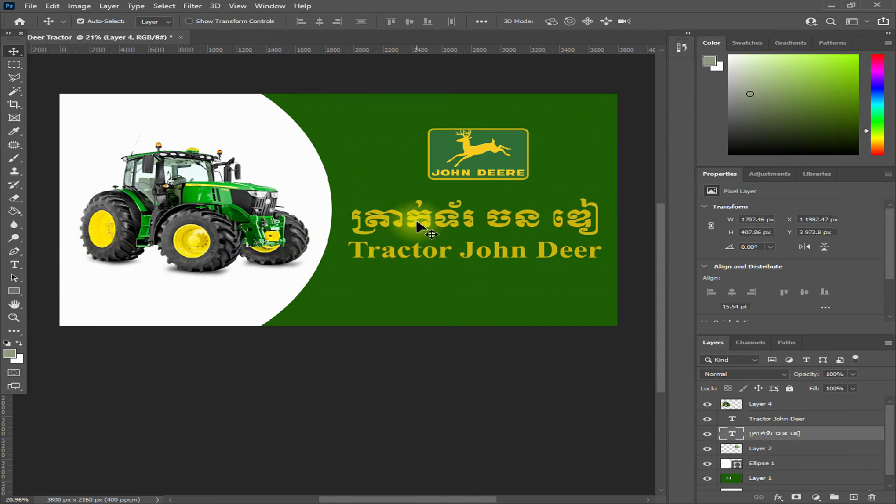
left_click(469, 250)
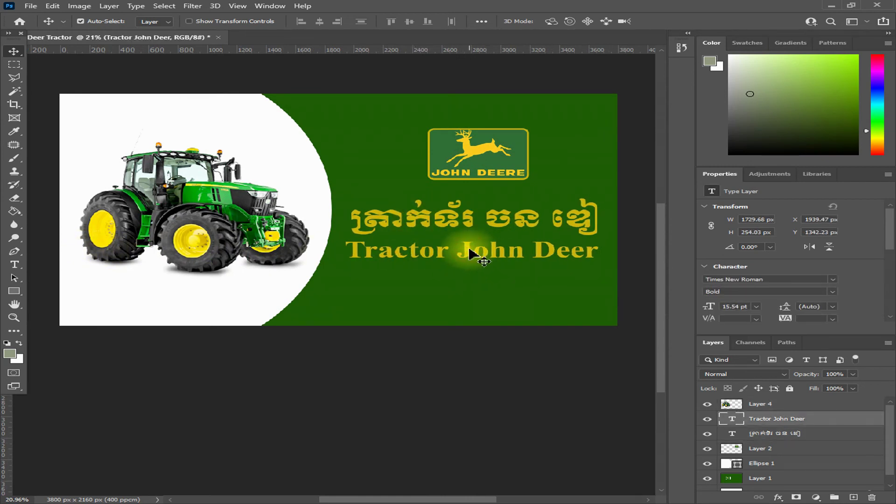
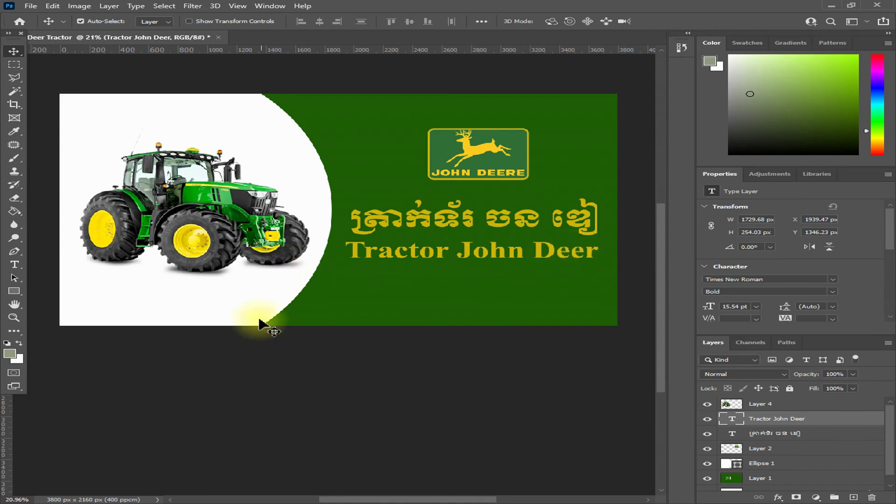
- Enlarge the tractor image slightly with Free Transform
left_click(361, 499)
left_click_drag(361, 500, 361, 499)
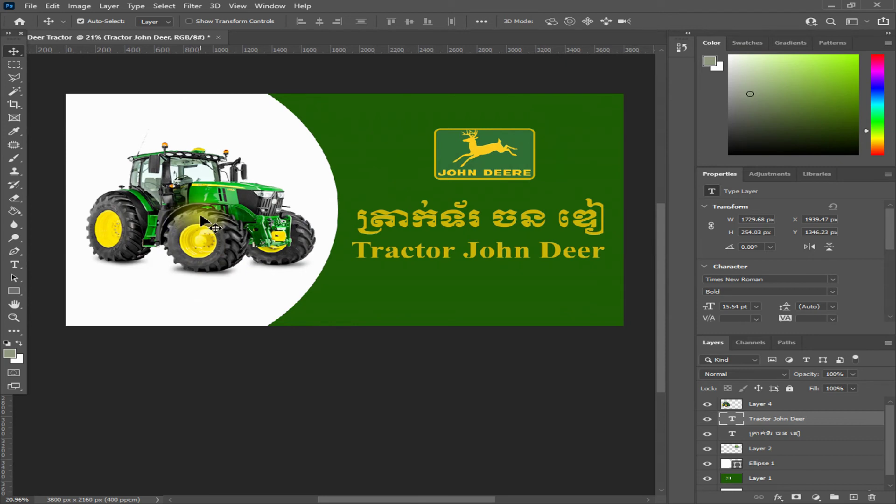
left_click_drag(437, 498, 433, 498)
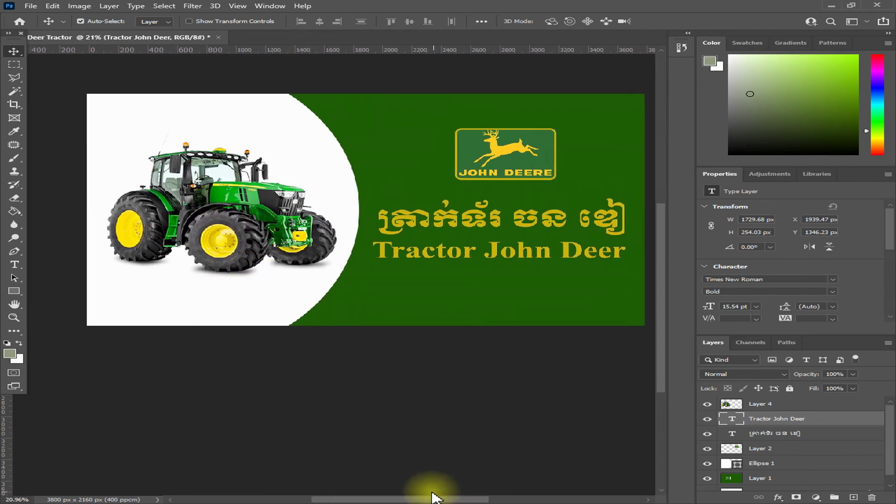
scroll(435, 344, "down", 2)
scroll(467, 322, "up", 1)
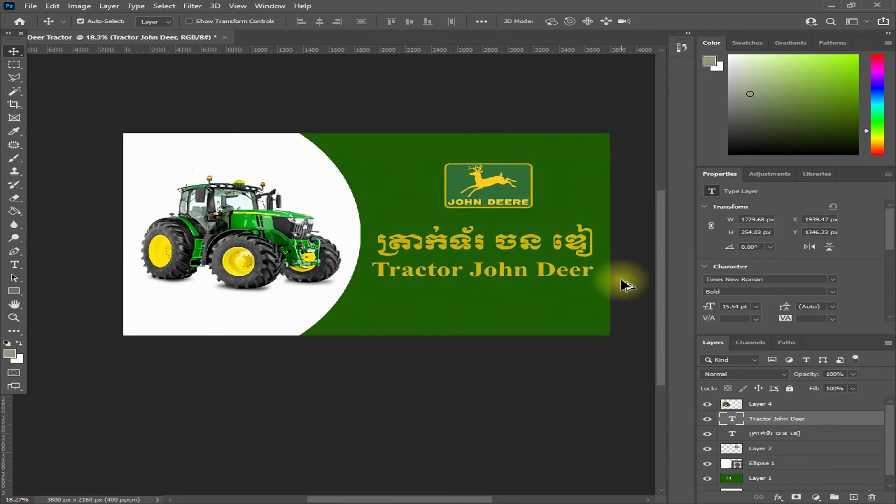
scroll(627, 285, "up", 1)
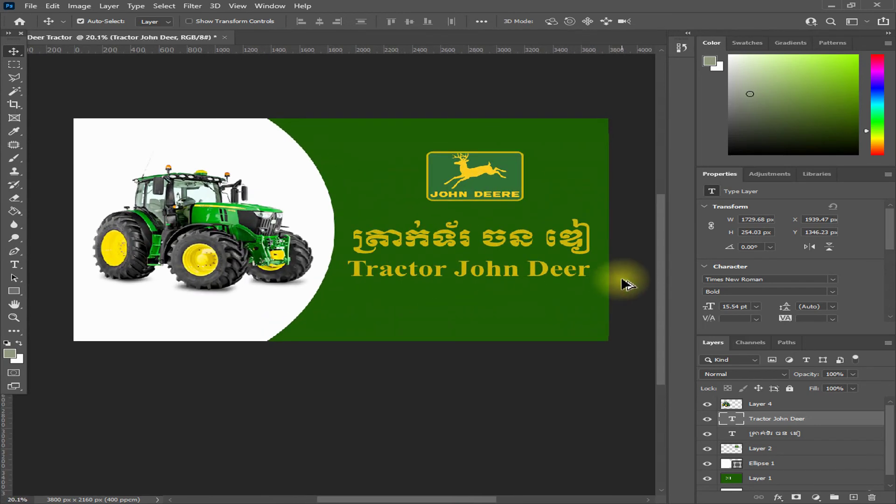
left_click(233, 243)
key("ctrl+t")
left_click_drag(317, 150, 325, 142)
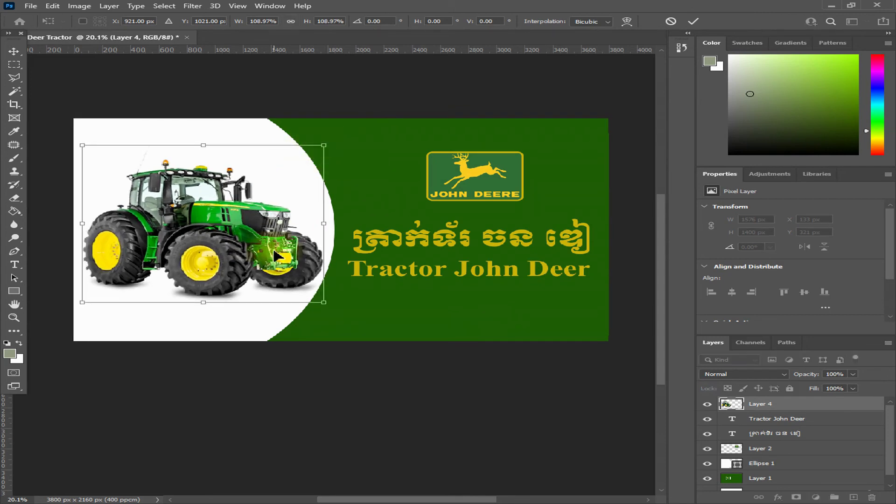
key("Return")
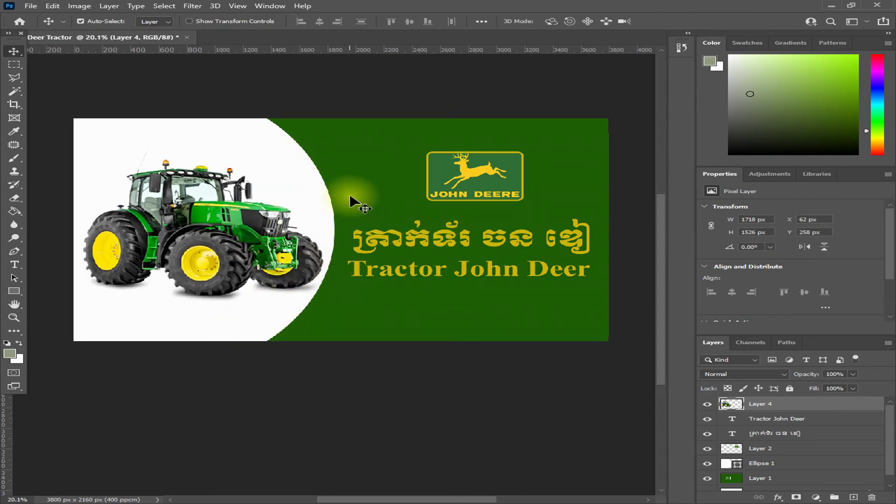
- Scale the Khmer and English titles together to about 88% and nudge them right and down
left_click(458, 238)
left_click(477, 273, "shift")
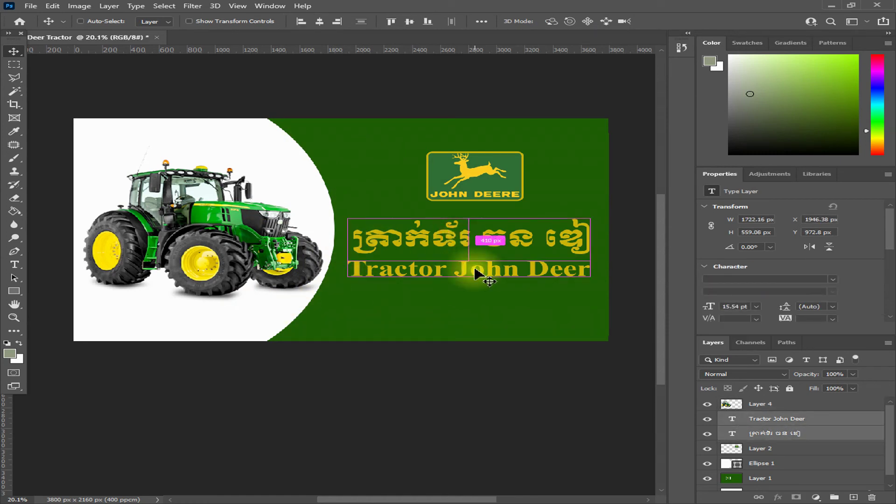
key("ctrl+t")
left_click_drag(589, 218, 577, 225)
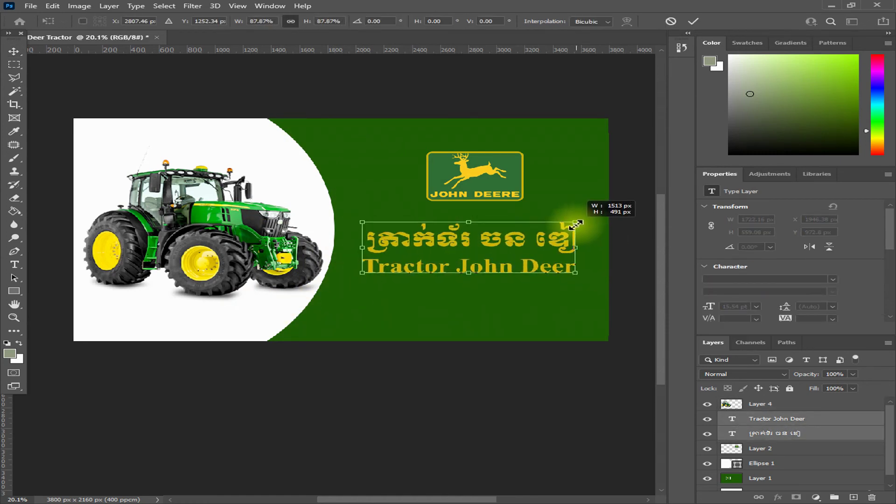
key("Return")
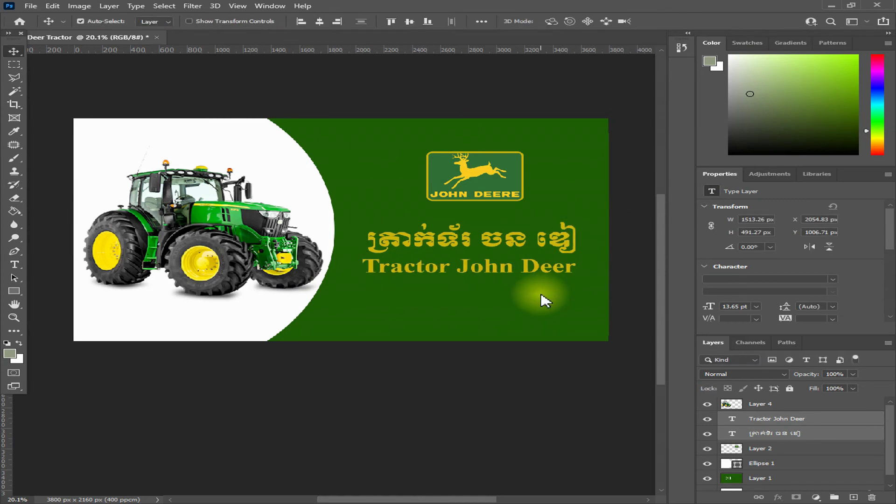
key("shift+Right")
key("shift+Right")
key("shift+Right")
key("shift+Right")
key("shift+Down")
key("Down")
key("Down")
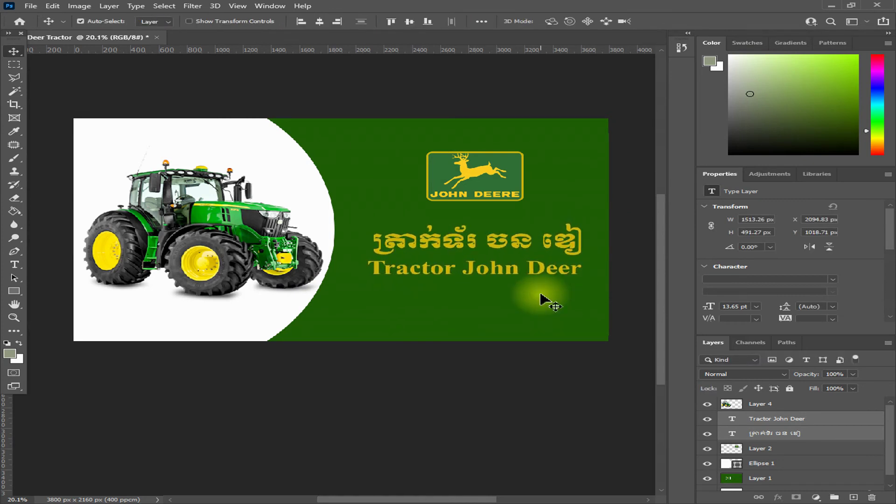
left_click(469, 242)
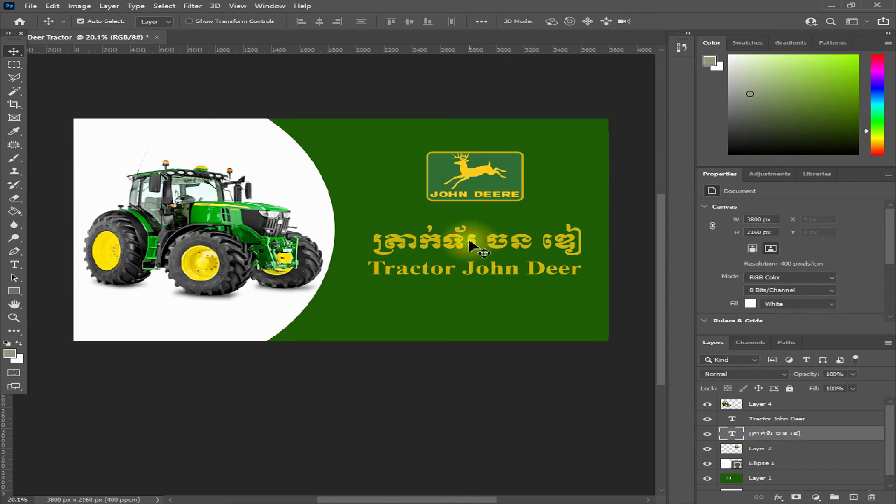
left_click(470, 244)
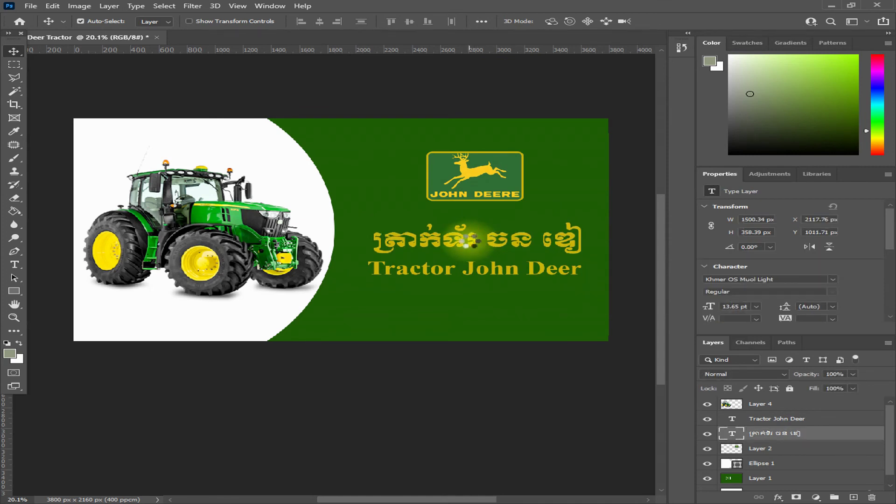
left_click(497, 189)
- Widen the curved white panel slightly
left_click(323, 224)
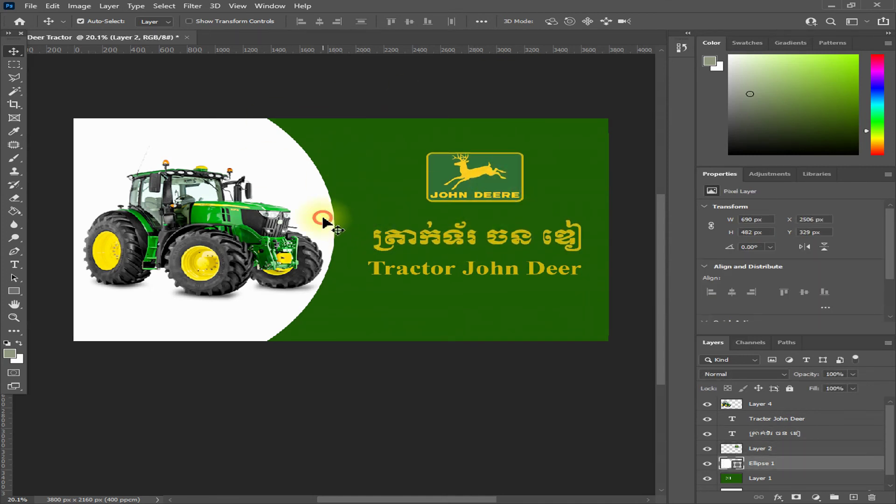
key("ctrl+t")
left_click_drag(336, 229, 343, 230)
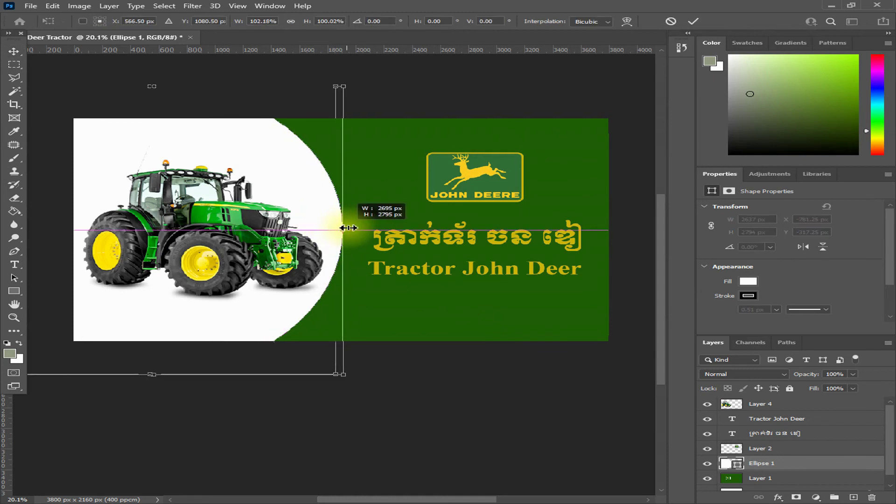
double_click(330, 216)
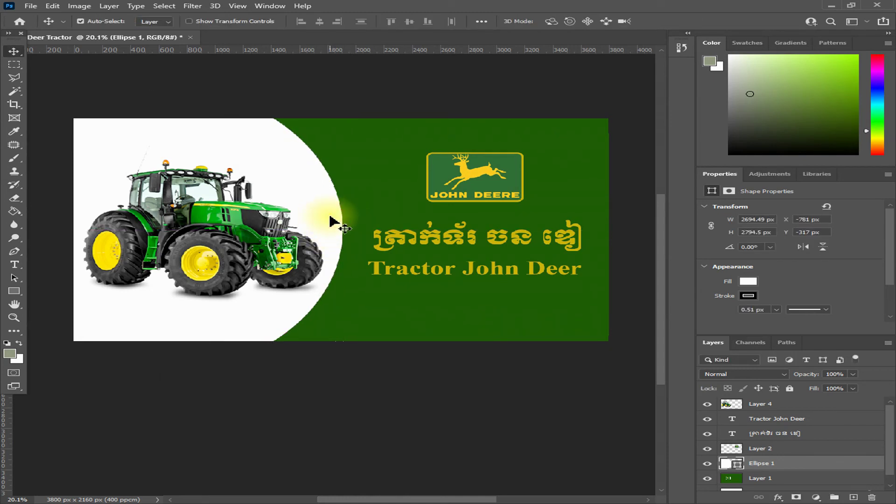
- Duplicate the white panel, widen the copy further right, and fill it yellow
key("ctrl+t")
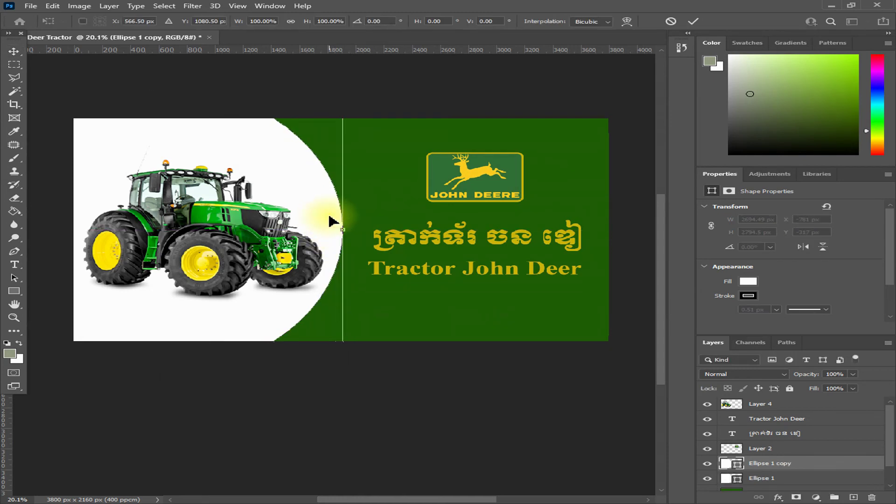
left_click_drag(344, 228, 361, 228)
key("Return")
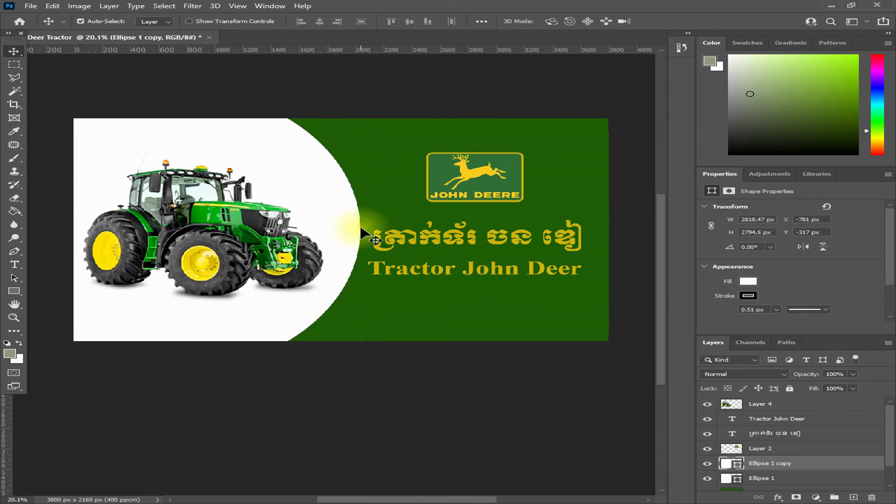
left_click(14, 291)
left_click(156, 21)
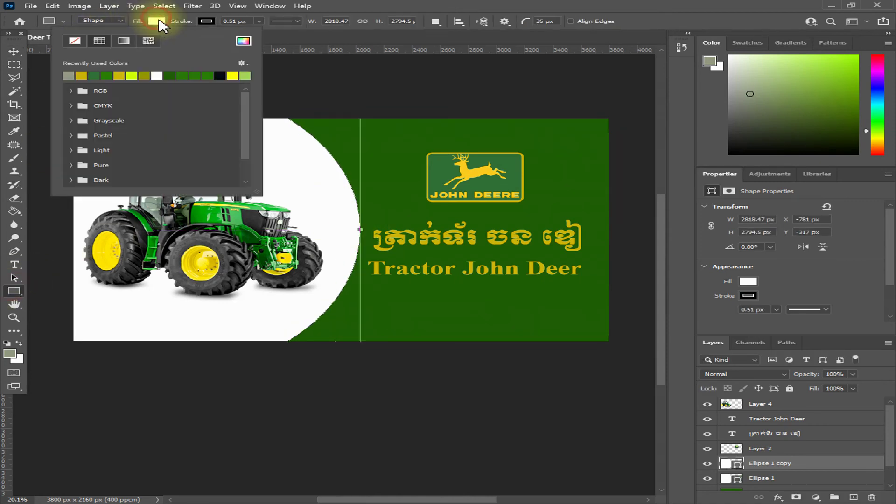
left_click(98, 76)
left_click(14, 52)
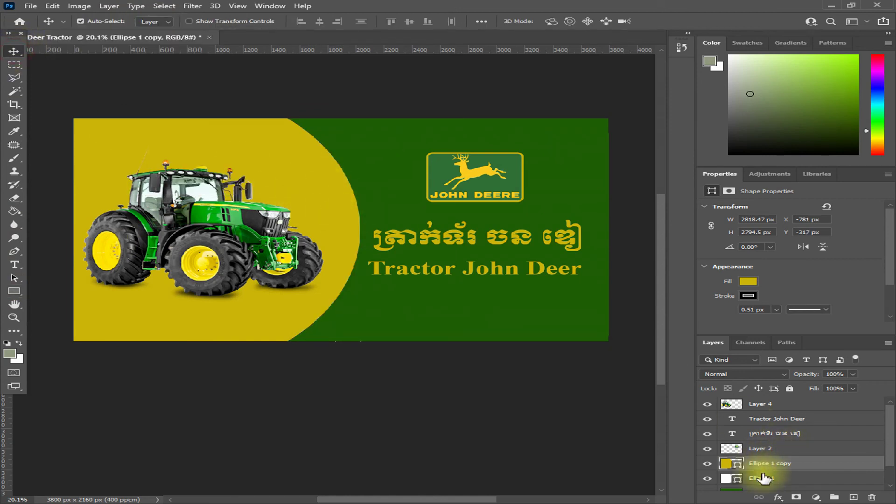
- Place the yellow ellipse copy beneath the white panel and rotate it into a tapered arc
left_click_drag(760, 468, 747, 484)
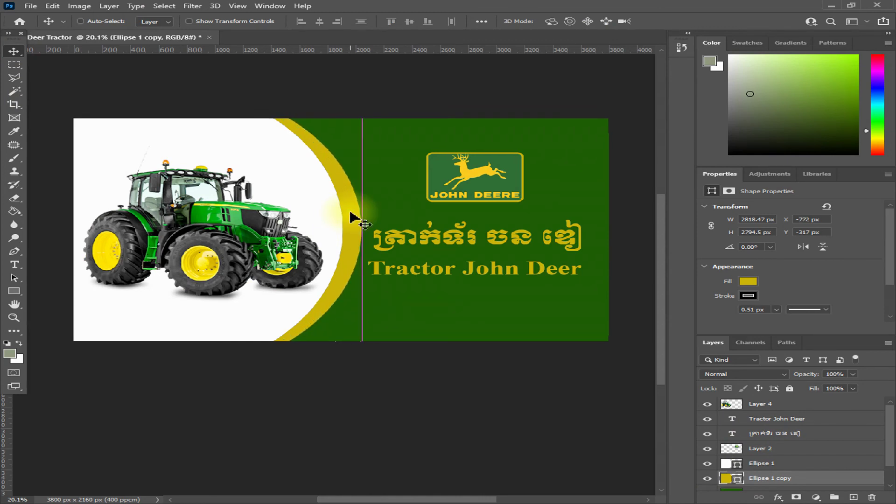
key("ctrl+t")
scroll(374, 140, "down", 2)
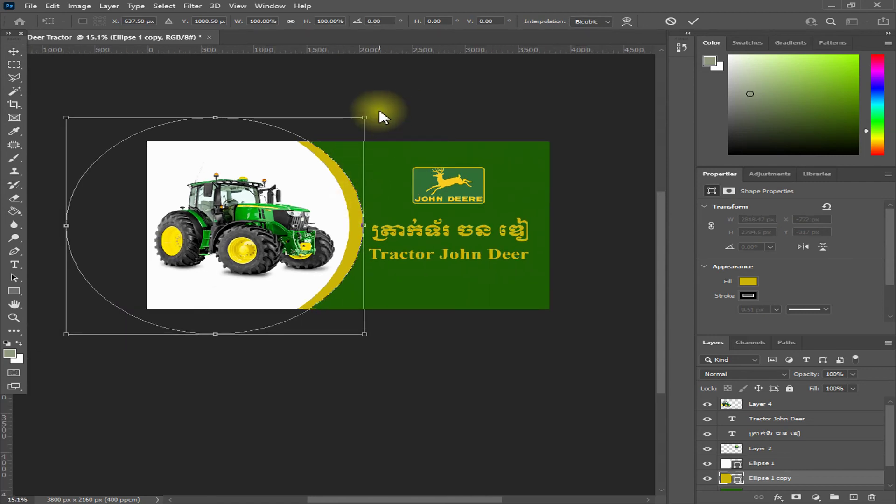
left_click_drag(380, 112, 413, 123)
mouse_move(350, 187)
left_mouse_down()
mouse_move(358, 195)
mouse_move(347, 195)
left_mouse_up()
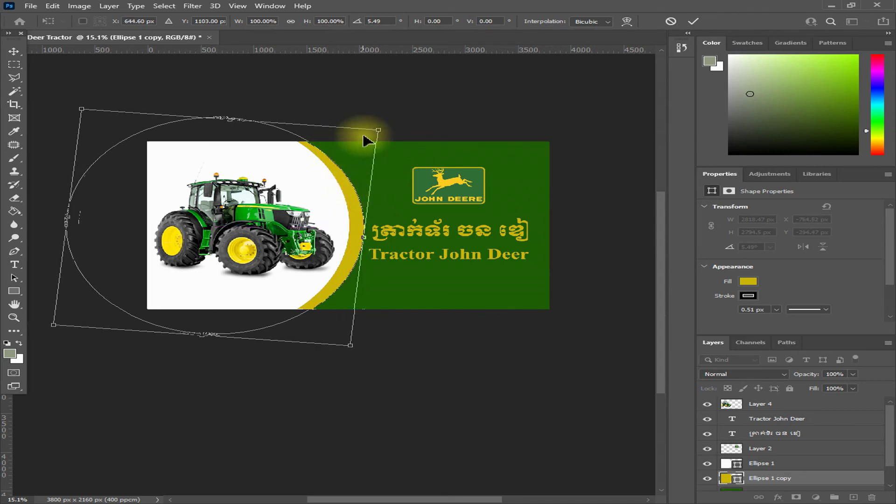
mouse_move(388, 124)
left_mouse_down()
mouse_move(381, 120)
mouse_move(390, 133)
mouse_move(344, 90)
mouse_move(293, 70)
mouse_move(328, 90)
left_mouse_up()
key("Return")
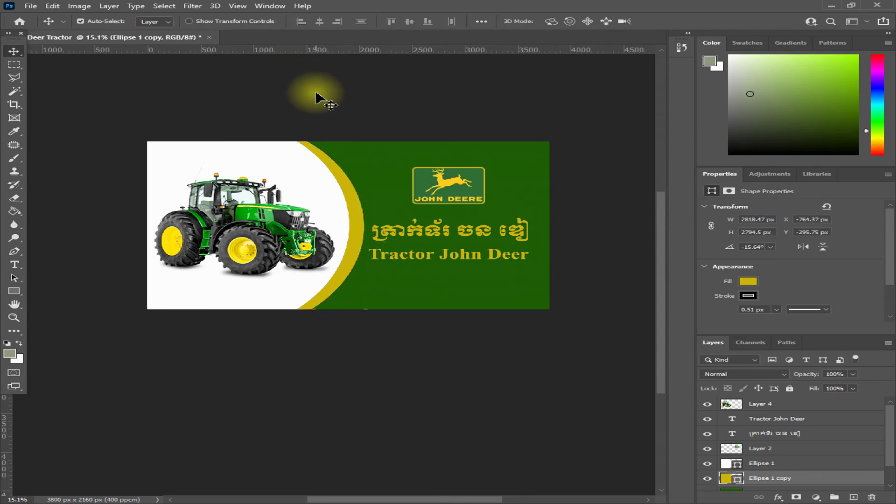
left_click(315, 98)
scroll(303, 262, "up", 3)
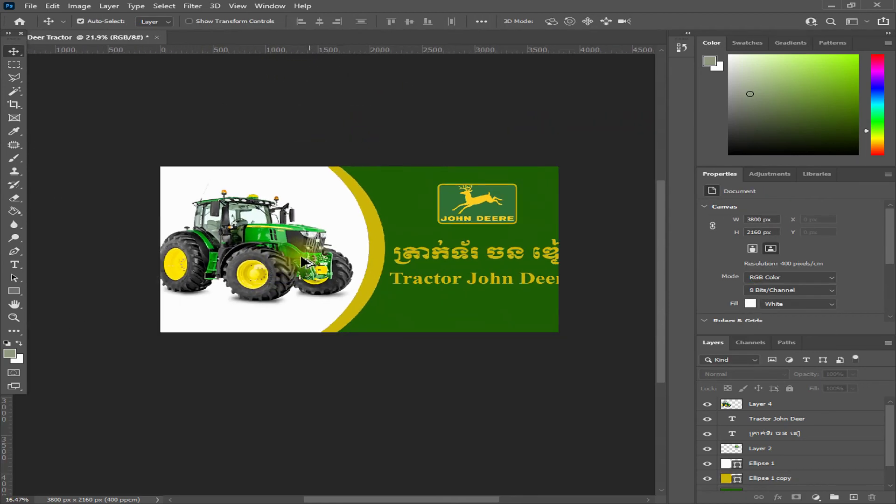
scroll(355, 246, "up", 1)
left_click(378, 240)
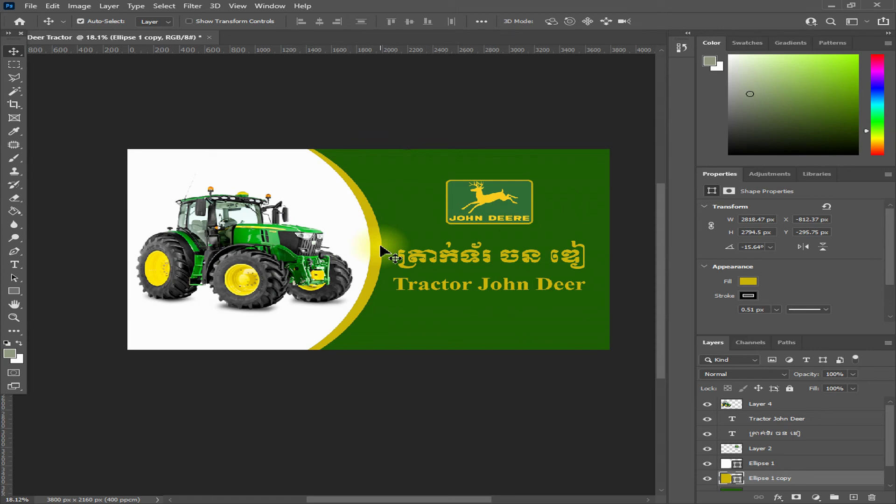
key("1")
type("34")
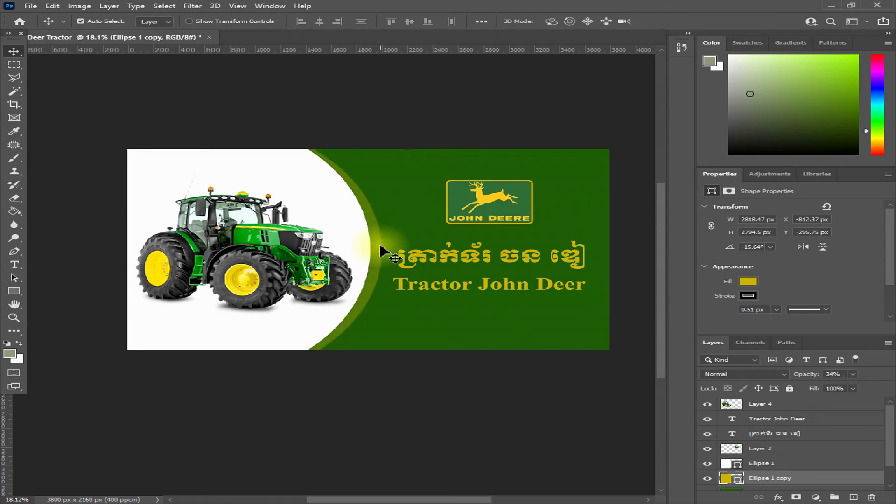
key("0")
scroll(369, 281, "down", 2)
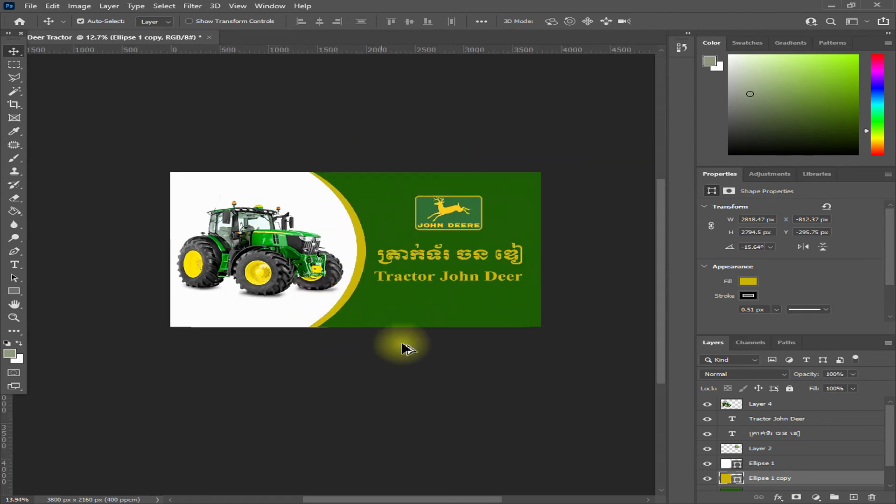
scroll(403, 346, "up", 2)
scroll(584, 240, "down", 2)
scroll(554, 270, "down", 2)
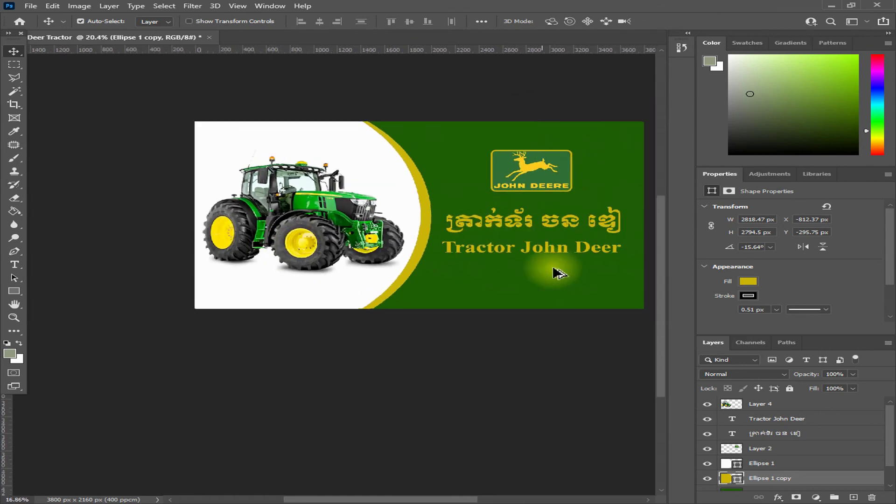
scroll(586, 316, "up", 2)
left_click_drag(466, 500, 495, 500)
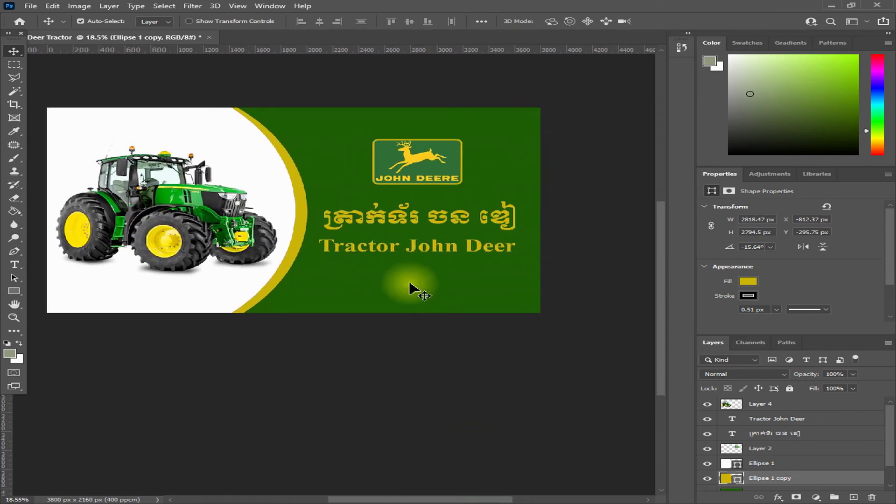
scroll(390, 310, "down", 2)
scroll(420, 326, "up", 3)
scroll(392, 327, "down", 2)
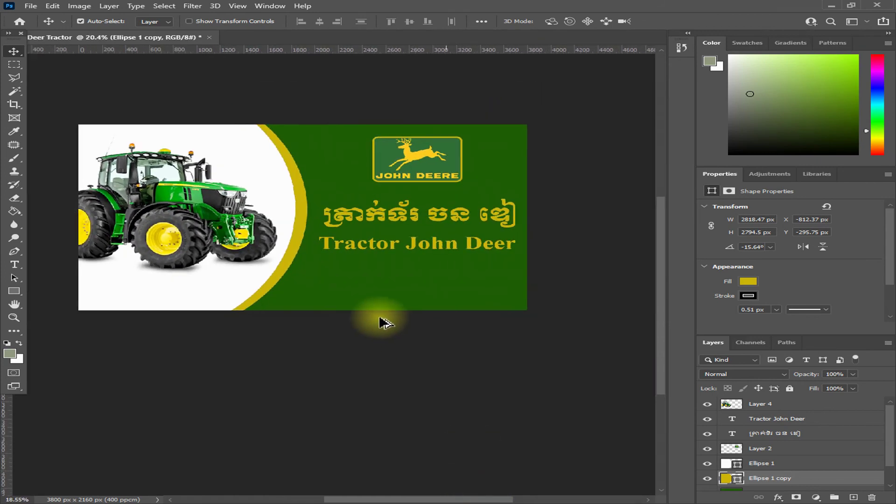
scroll(327, 315, "up", 2)
scroll(350, 314, "down", 2)
scroll(355, 319, "up", 2)
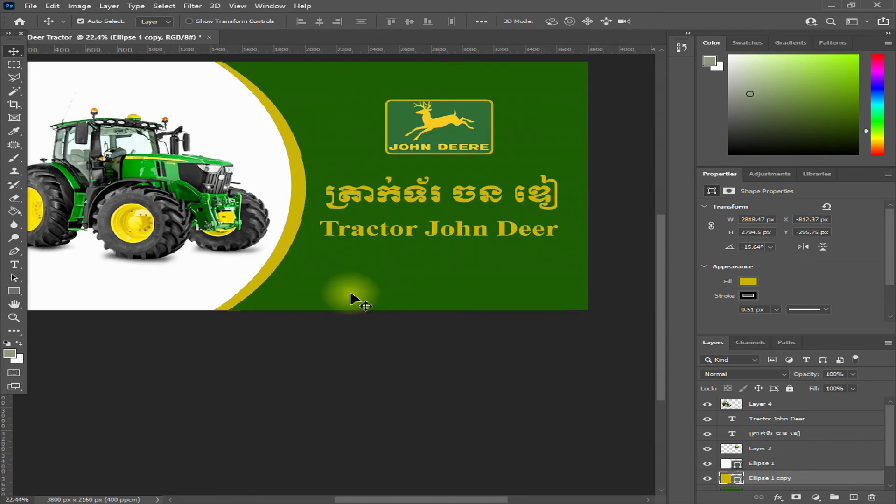
scroll(427, 306, "down", 2)
scroll(427, 307, "up", 1)
scroll(427, 306, "down", 1)
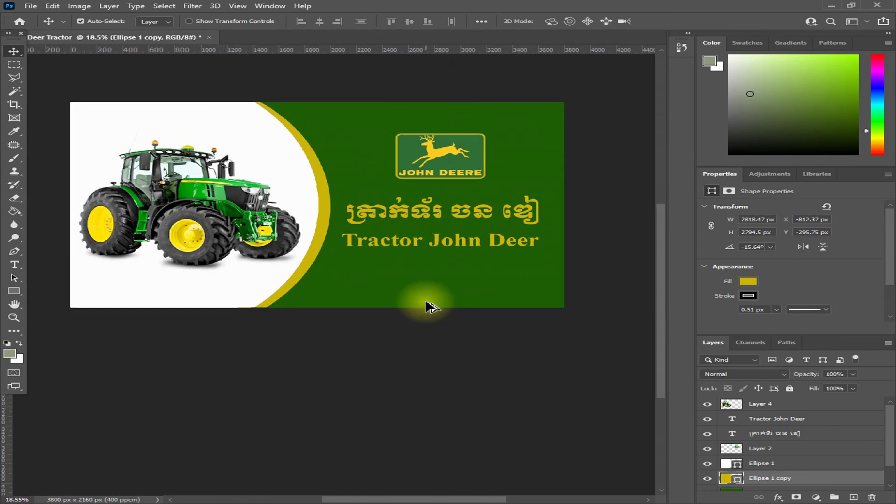
left_click(457, 240)
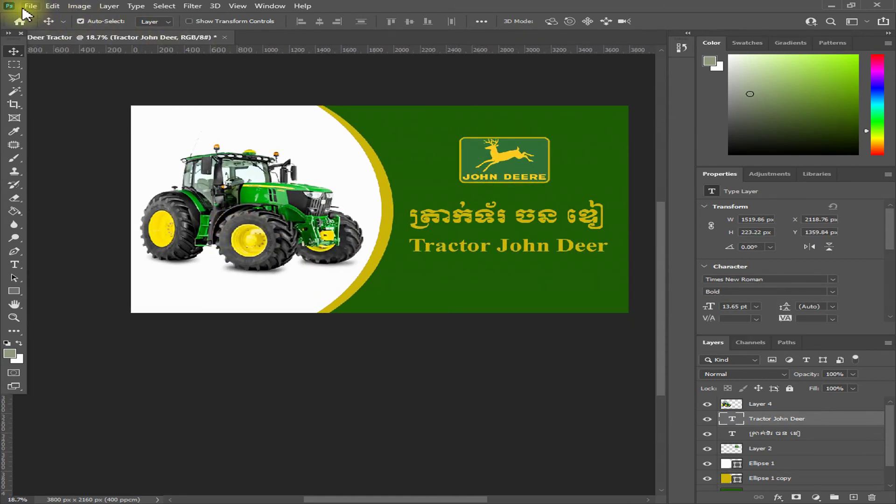
- Save a PNG copy named 'John Deer Tractor 1' to the Desktop, accepting default PNG options
left_click(29, 7)
left_click(64, 130)
type("John Deer Tractor 1")
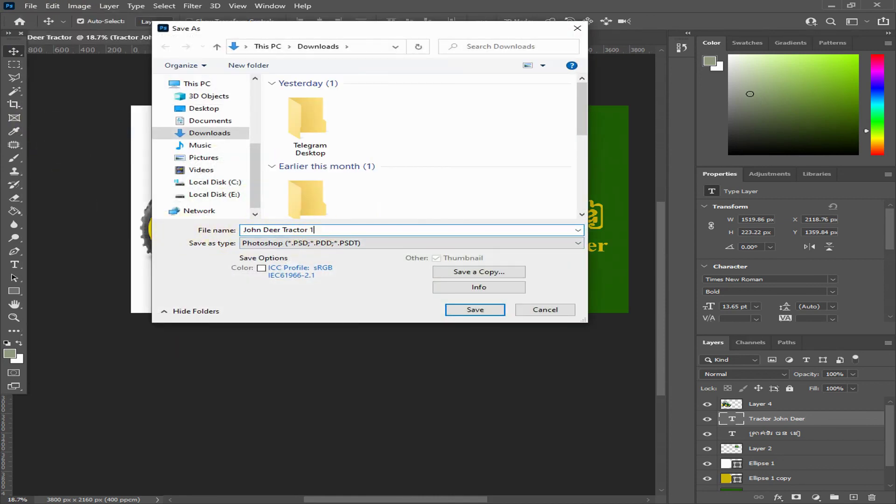
left_click(322, 243)
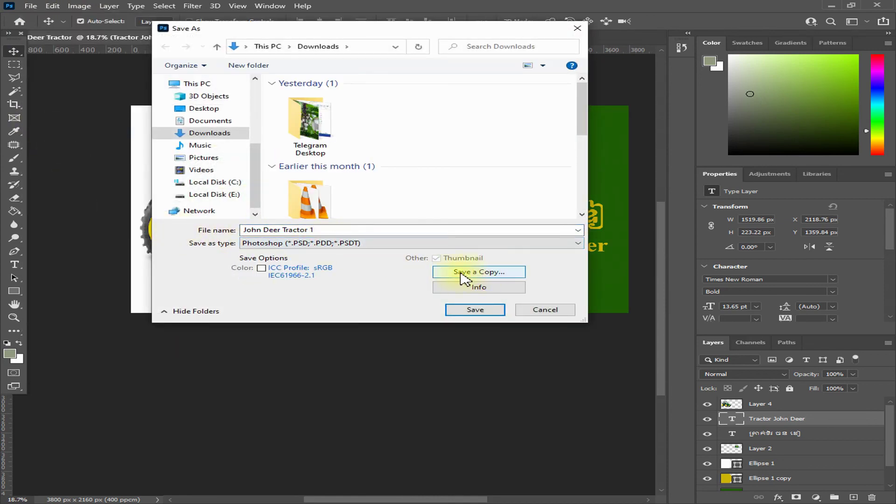
left_click(461, 274)
left_click(353, 243)
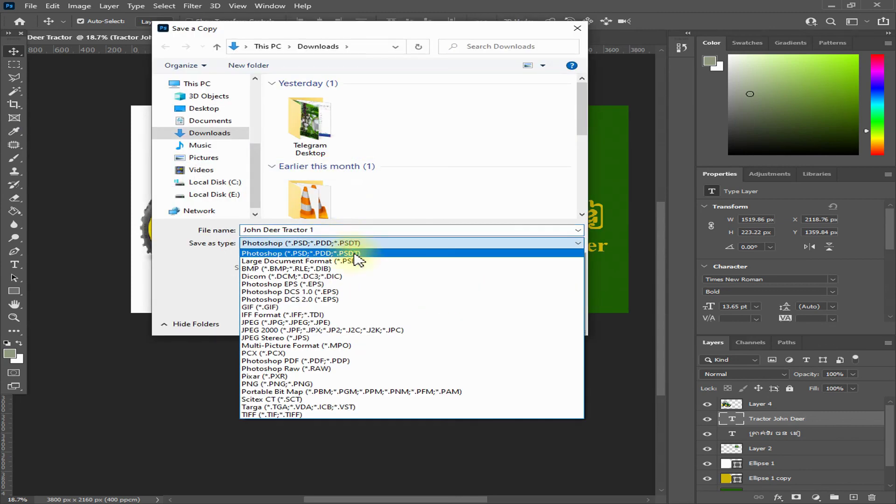
left_click(276, 385)
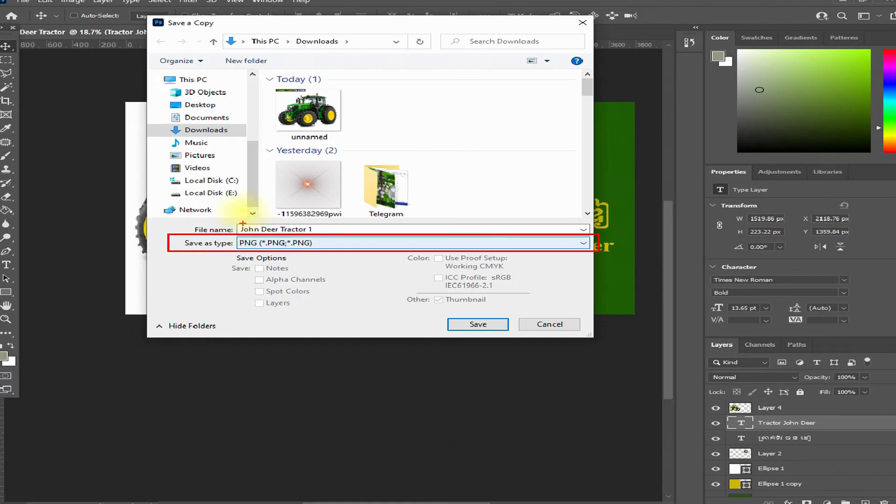
left_click(206, 109)
left_click(466, 323)
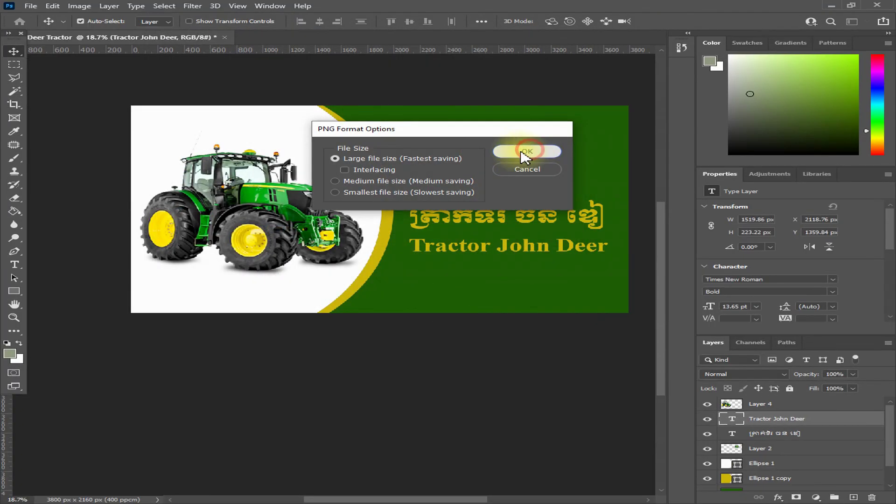
left_click(544, 152)
- Refresh the desktop and open the 'John Deer Tractor 1' image
left_click(832, 6)
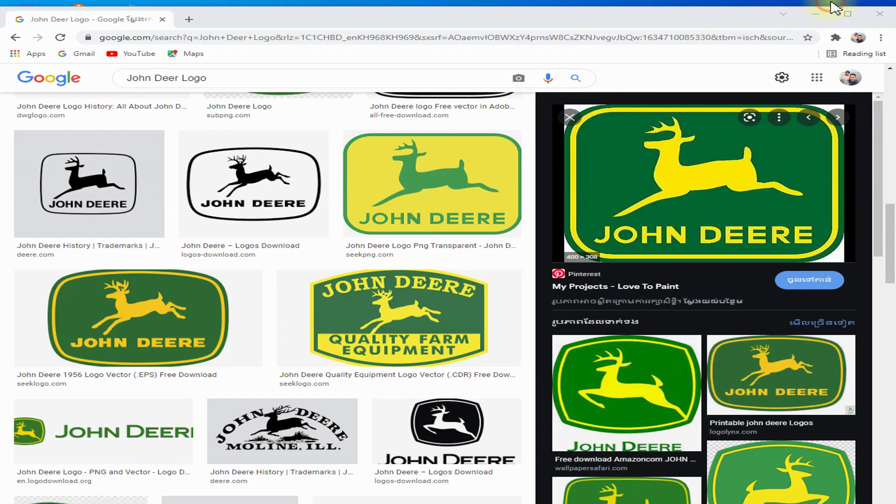
left_click(815, 19)
right_click(502, 82)
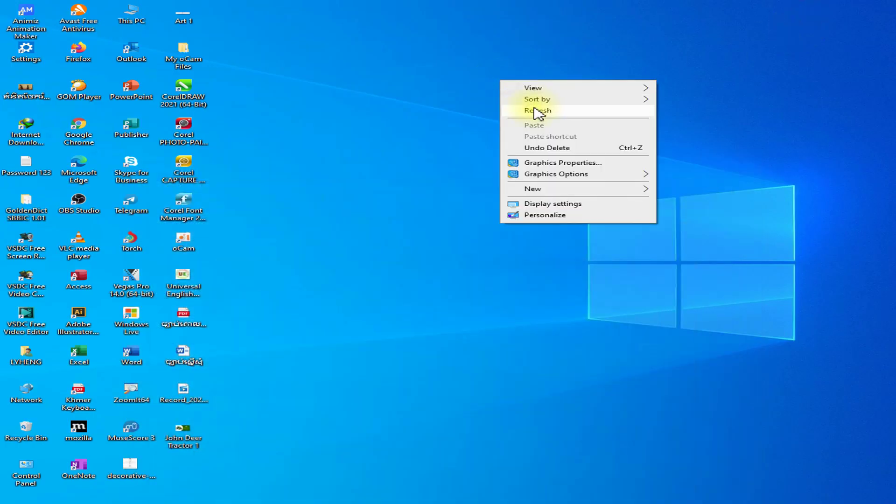
left_click(532, 113)
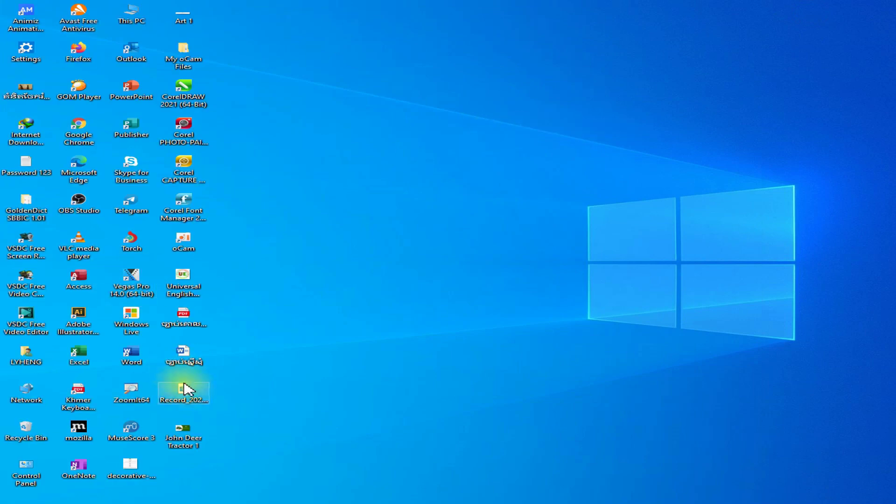
left_click(190, 439)
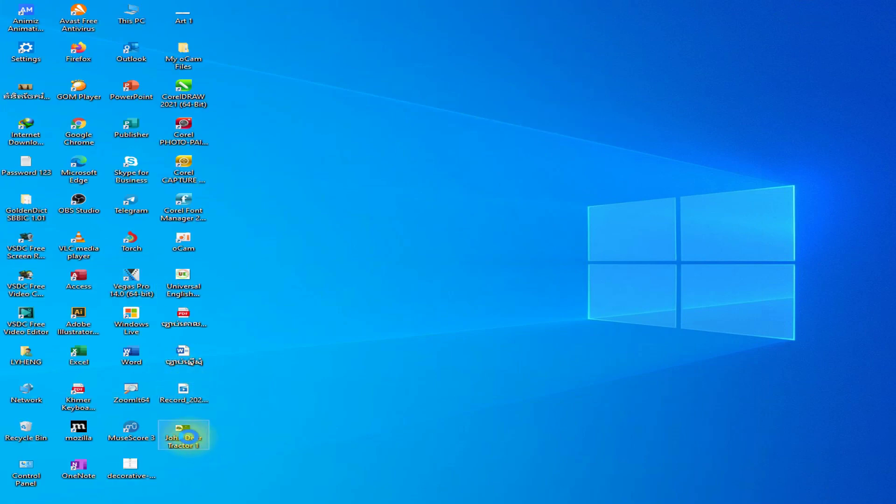
right_click(189, 438)
left_click(256, 110)
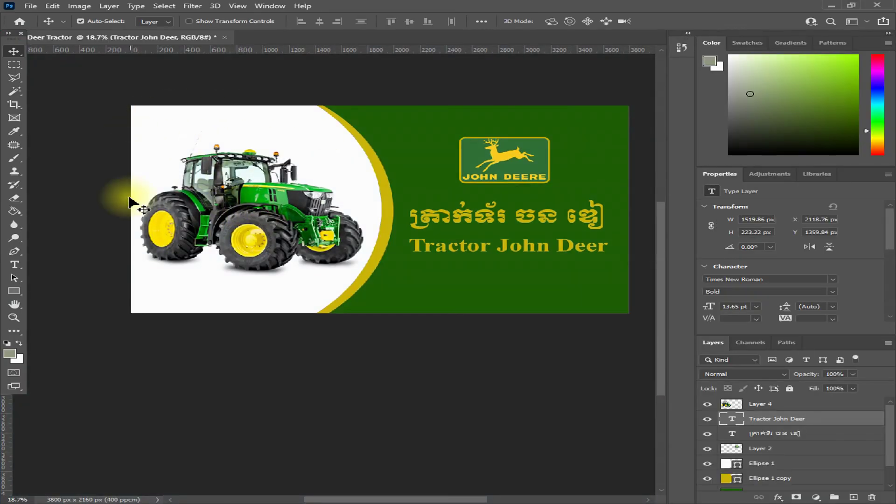
- Fill the Ellipse 1 panel behind the tractor with yellow
left_click(299, 132)
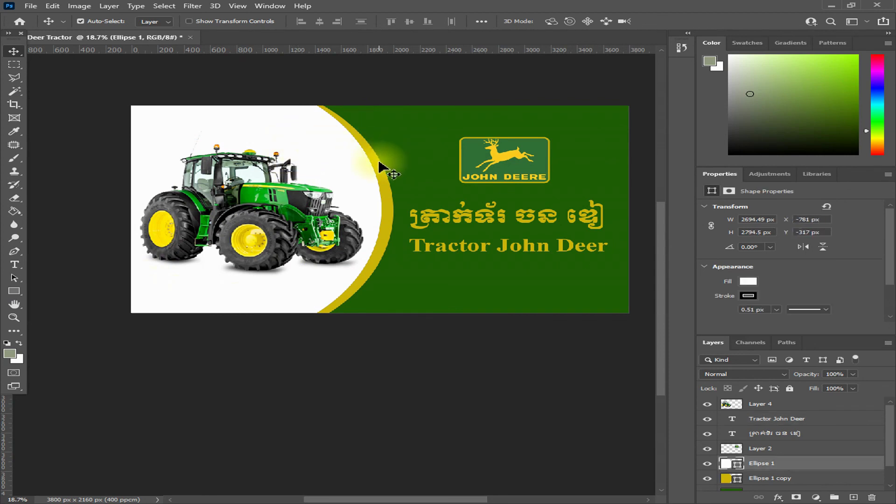
left_click(14, 292)
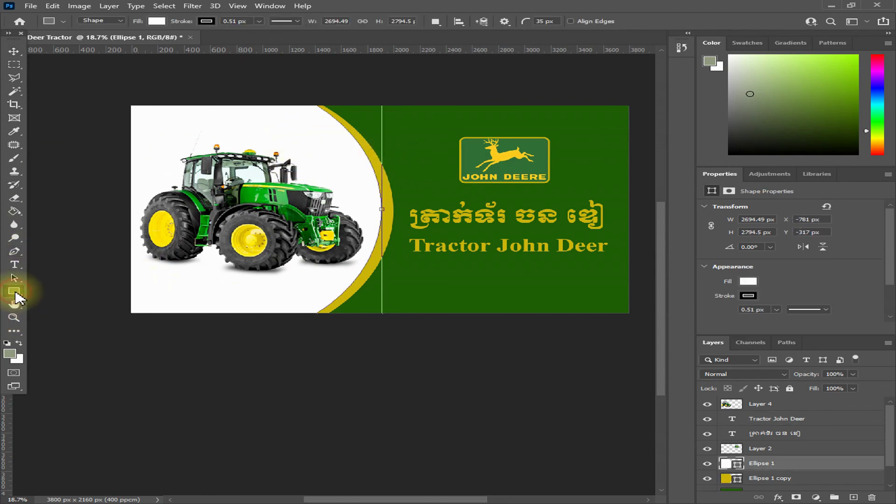
left_click(156, 21)
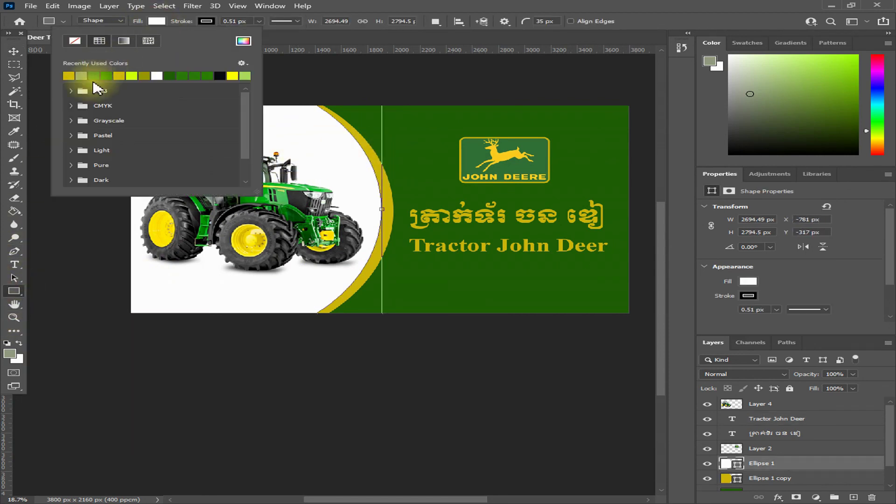
left_click(70, 92)
left_click(14, 52)
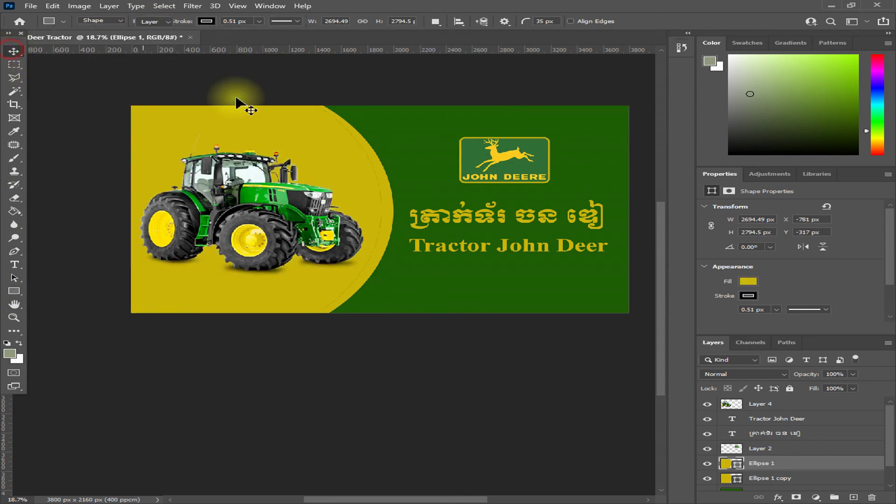
- Set the Ellipse 1 copy arc's fill to white
left_click(382, 161)
left_click(14, 292)
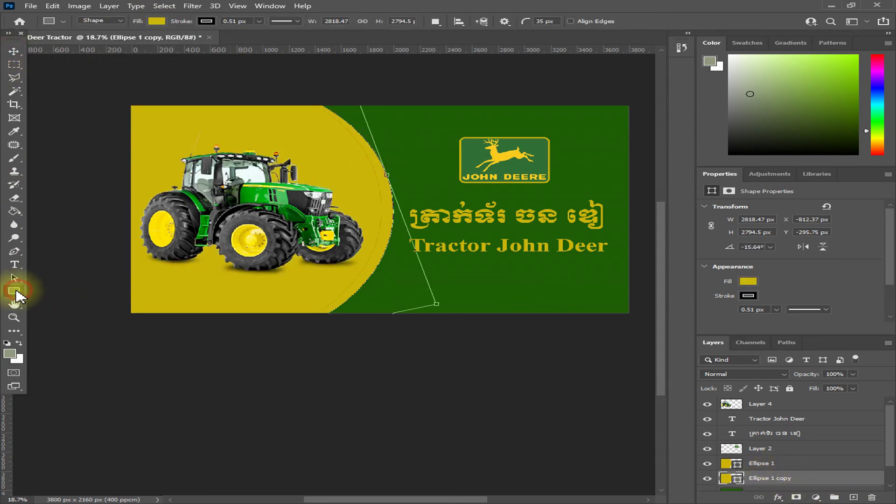
left_click(157, 21)
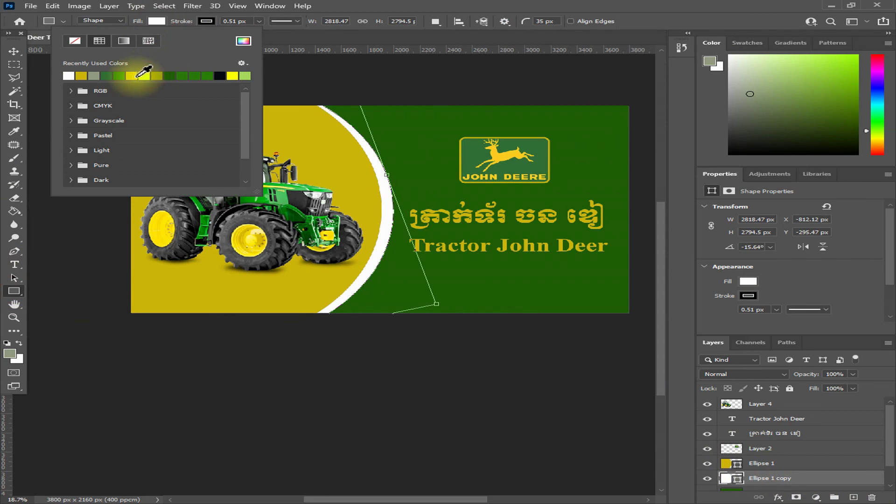
left_click(146, 75)
left_click(81, 75)
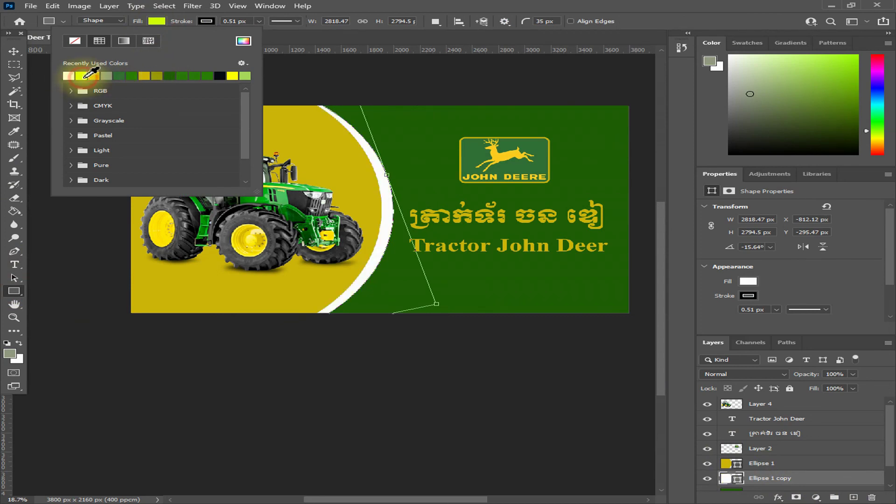
left_click(14, 51)
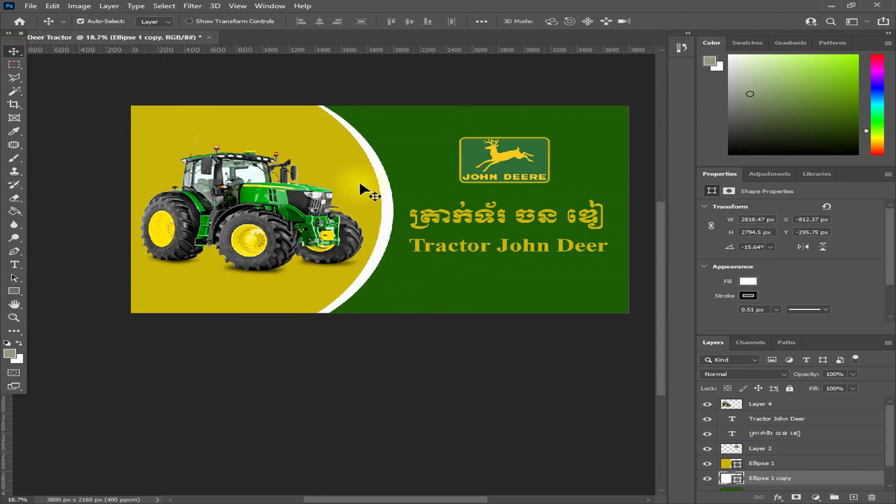
left_click(31, 6)
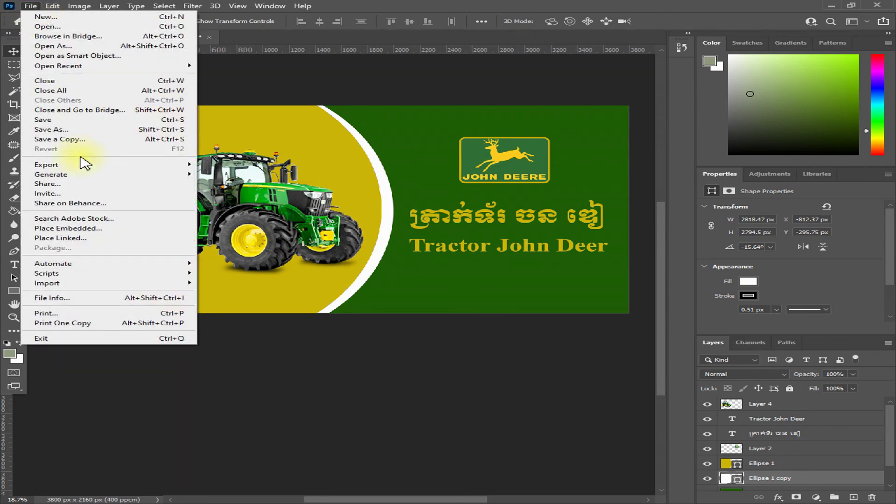
- Save a JPEG copy named 'John Deer Tractor2' to the Desktop with default quality
left_click(63, 129)
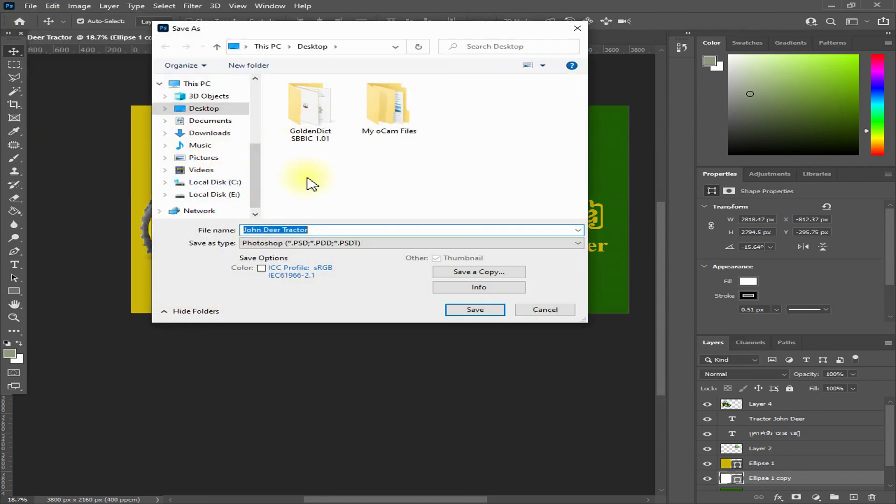
left_click(333, 243)
left_click(475, 289)
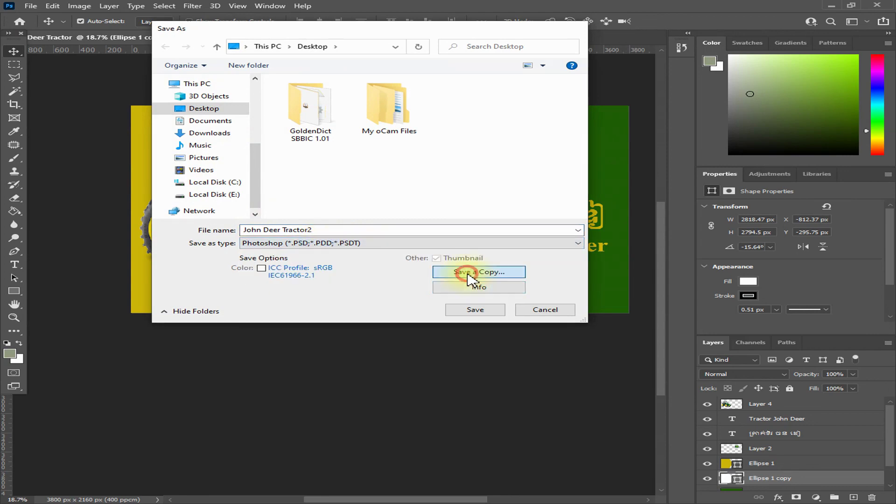
left_click(468, 273)
left_click(334, 243)
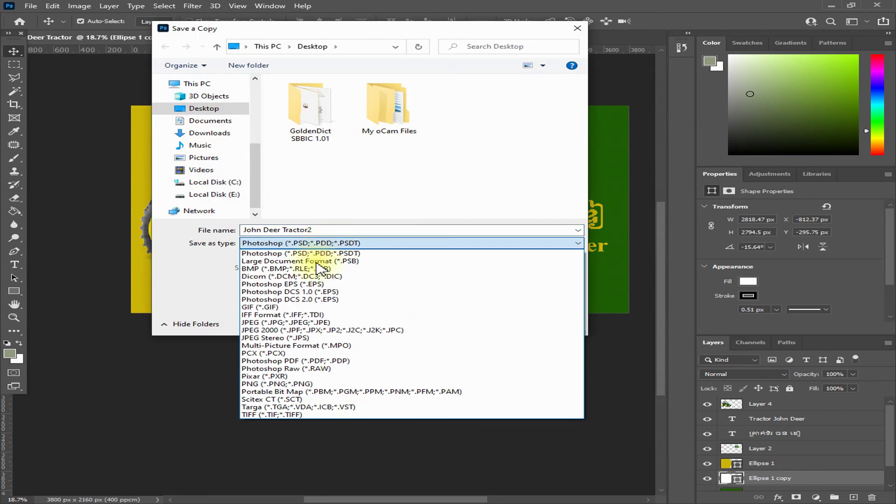
left_click(285, 323)
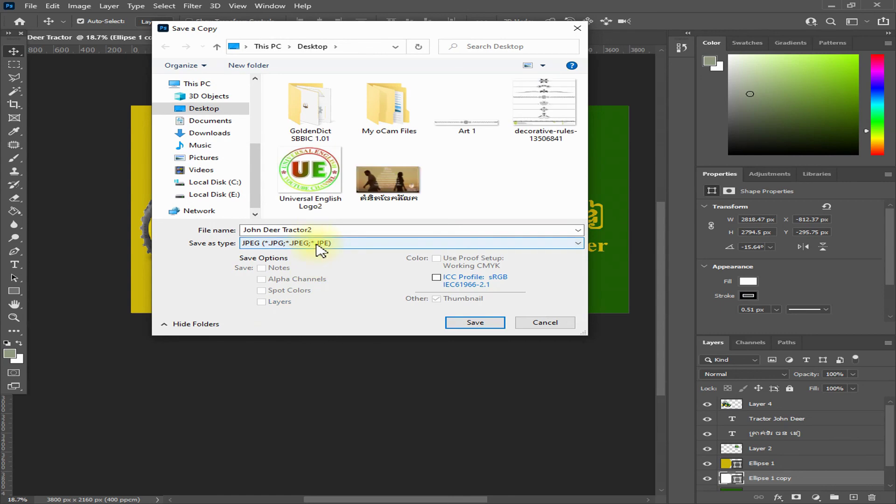
type("2")
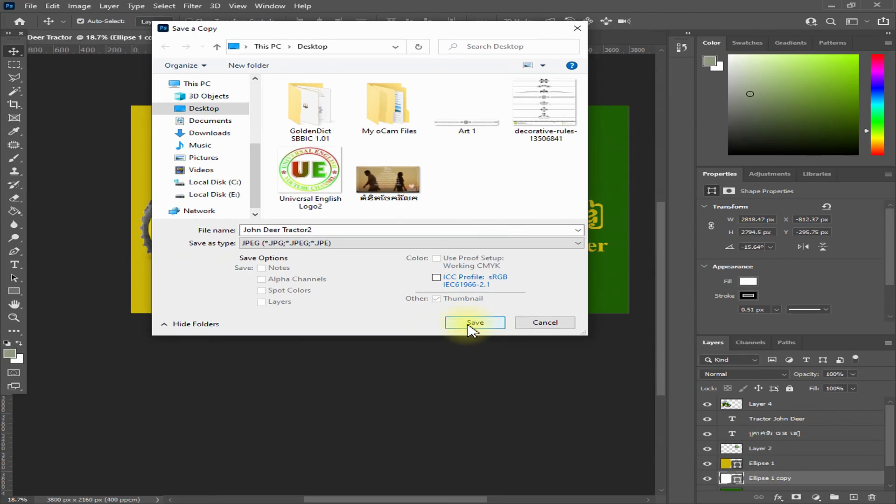
left_click(481, 324)
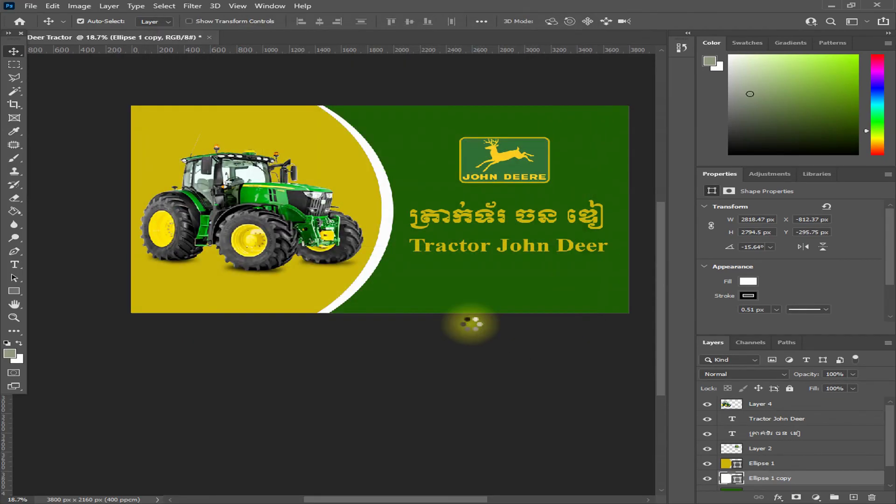
left_click(522, 127)
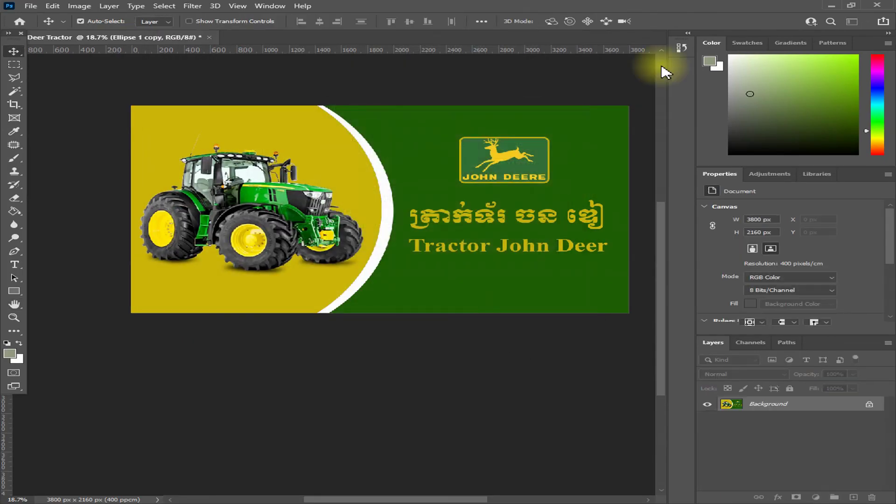
- Refresh the desktop, open 'John Deer Tractor2' in Photos, and zoom around to inspect it
left_click(832, 5)
right_click(349, 165)
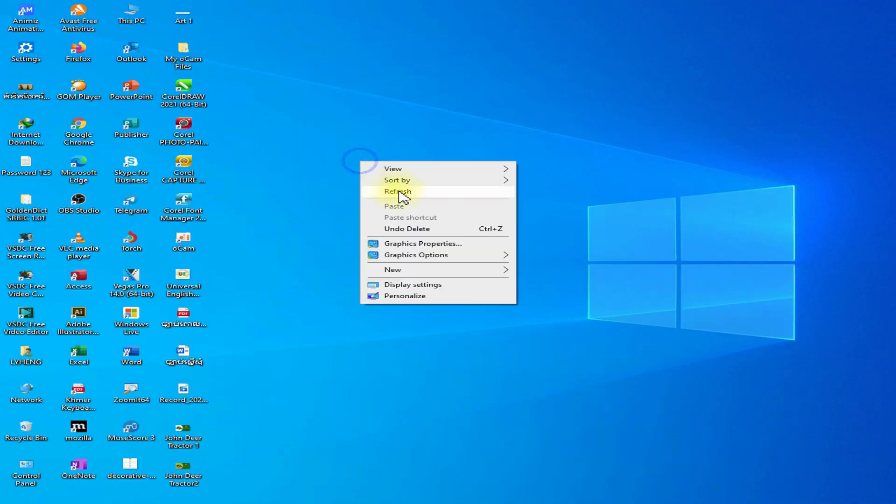
left_click(380, 195)
right_click(195, 473)
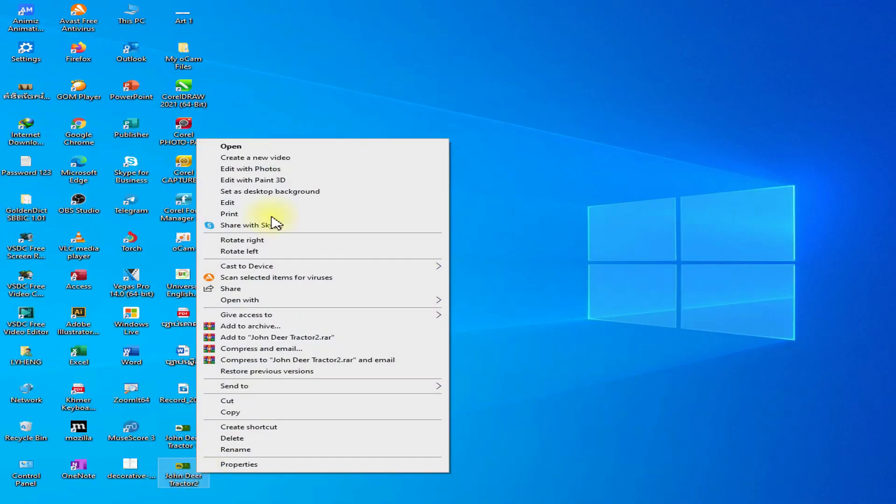
left_click(252, 147)
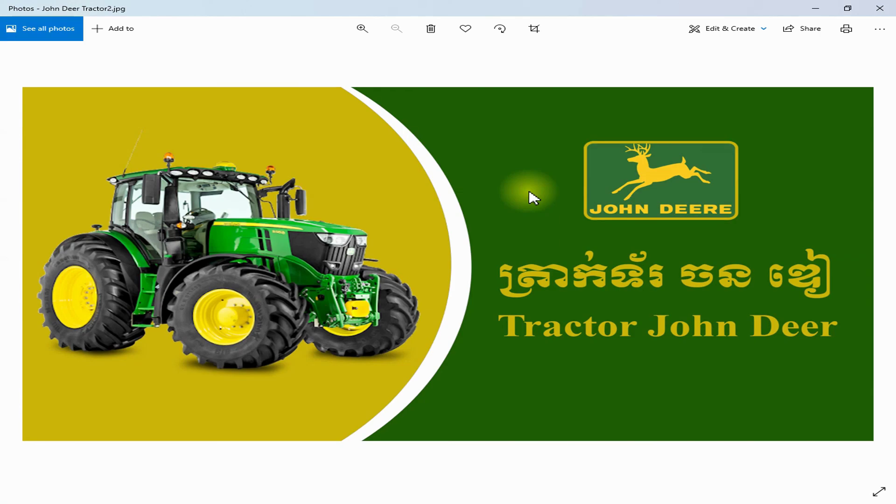
scroll(414, 327, "up", 2)
scroll(414, 338, "down", 2)
scroll(582, 386, "up", 2)
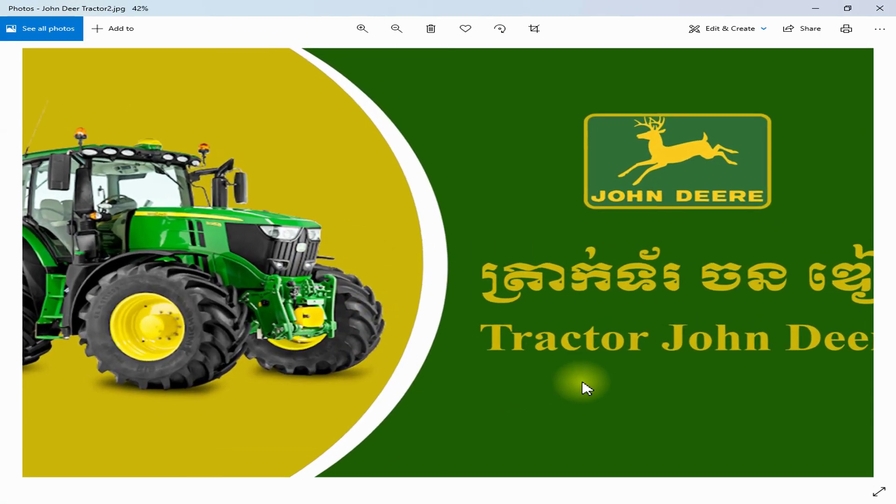
scroll(580, 372, "down", 2)
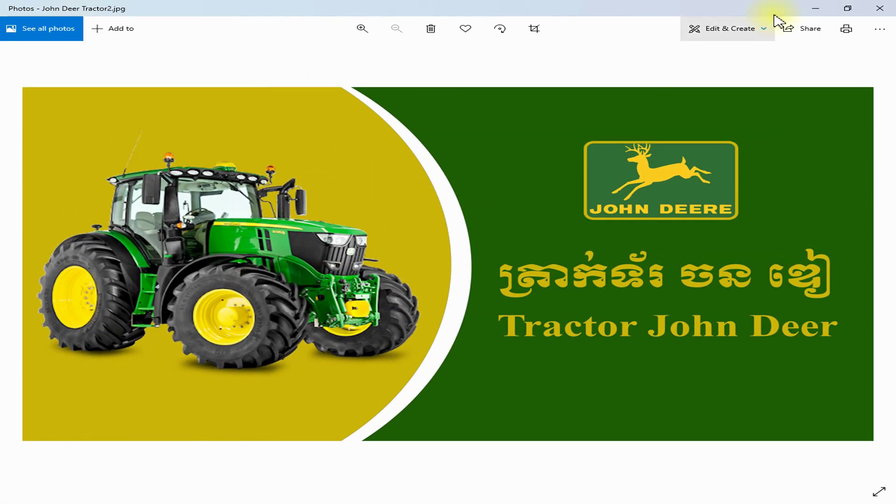
scroll(592, 352, "up", 2)
scroll(591, 353, "down", 1)
scroll(590, 353, "down", 1)
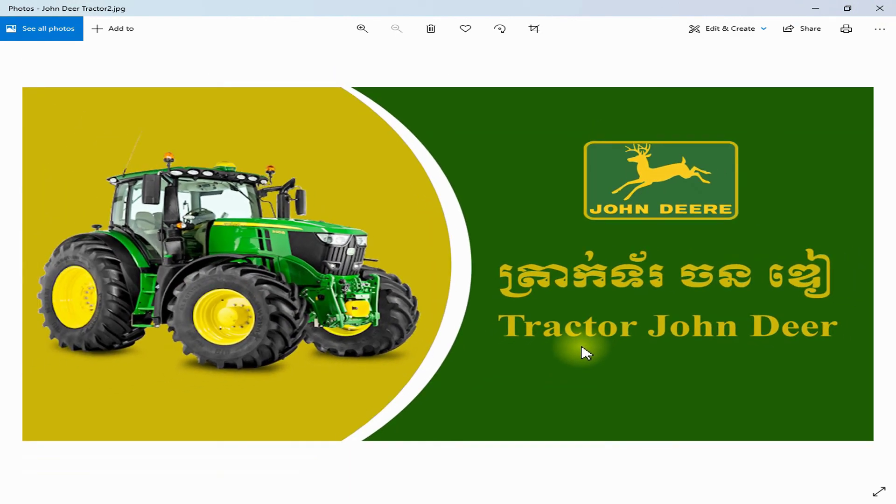